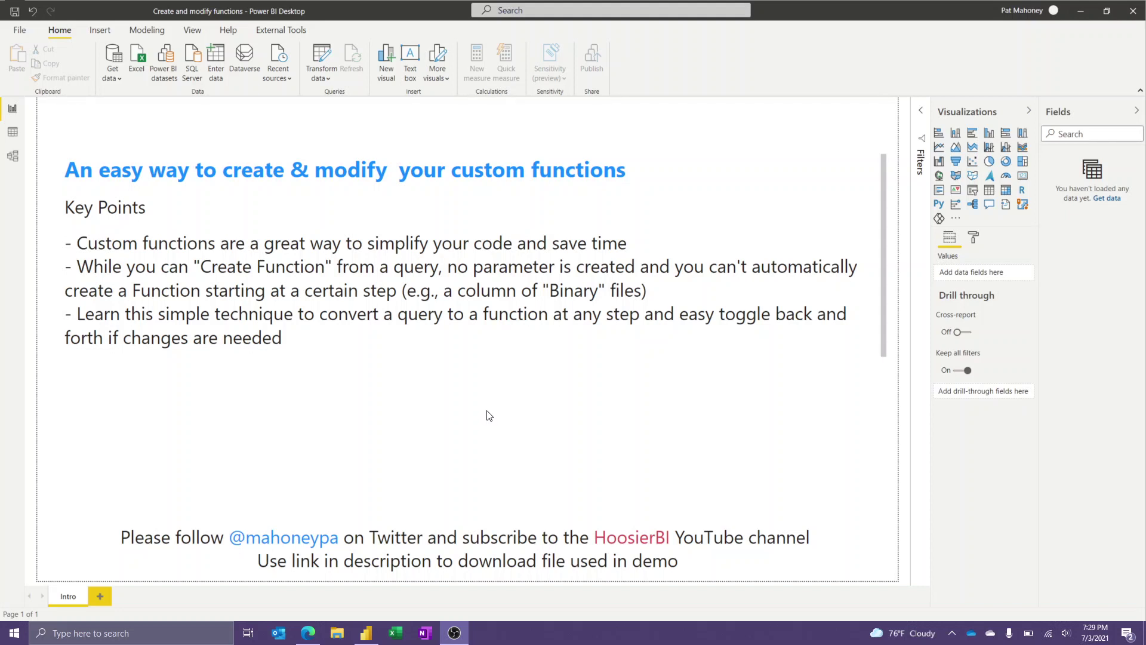
# Connect to the folder C:\Test\ExcelToCombine\SimilarFile_RemovePromote using the Folder connector.
pyautogui.click(115, 78)
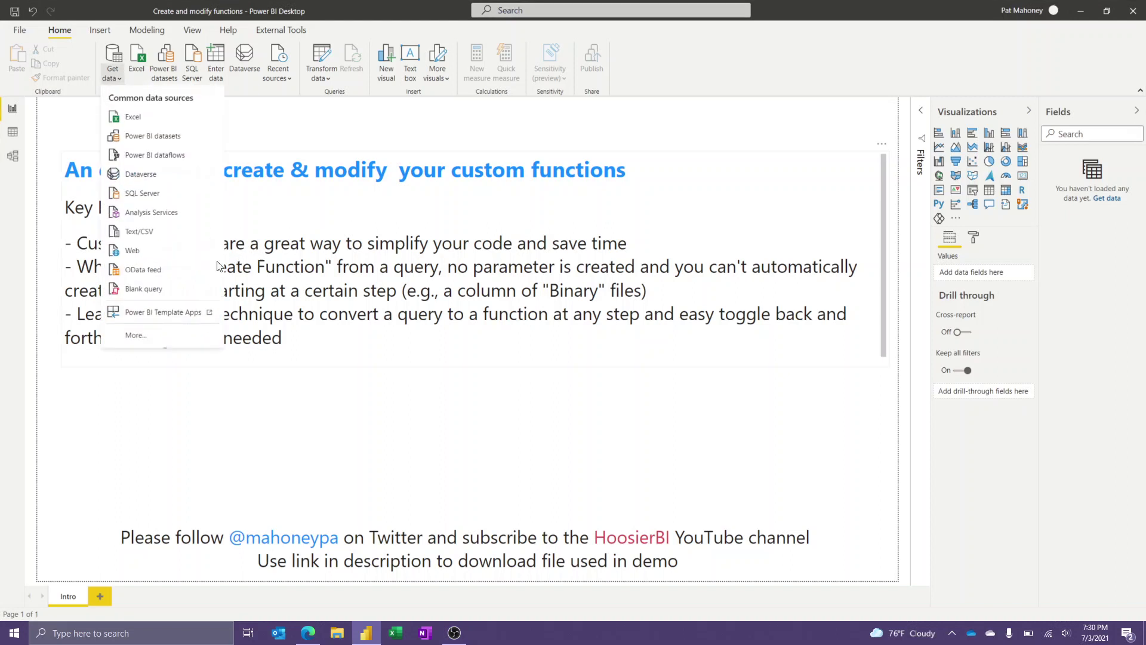
pyautogui.click(148, 332)
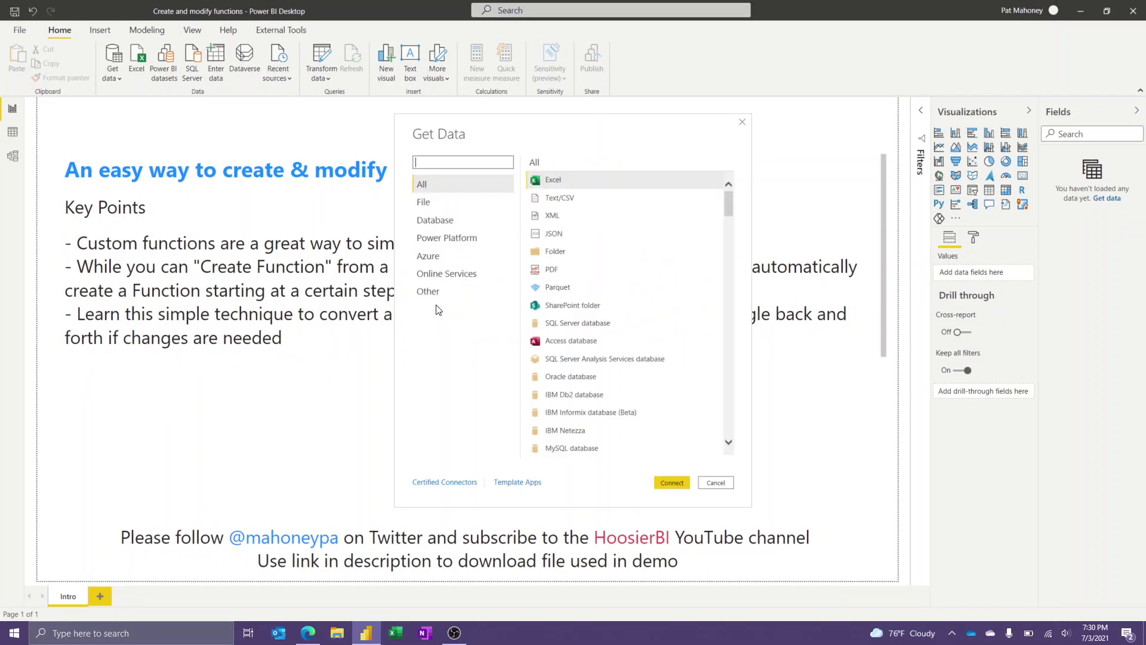
pyautogui.click(554, 251)
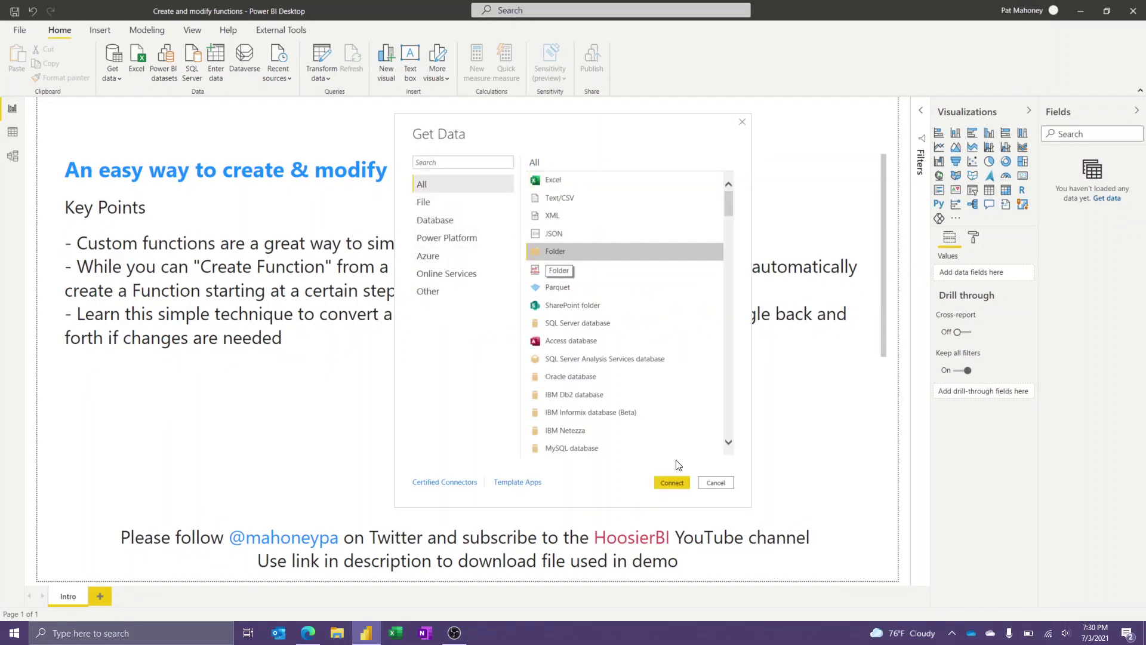
pyautogui.click(671, 482)
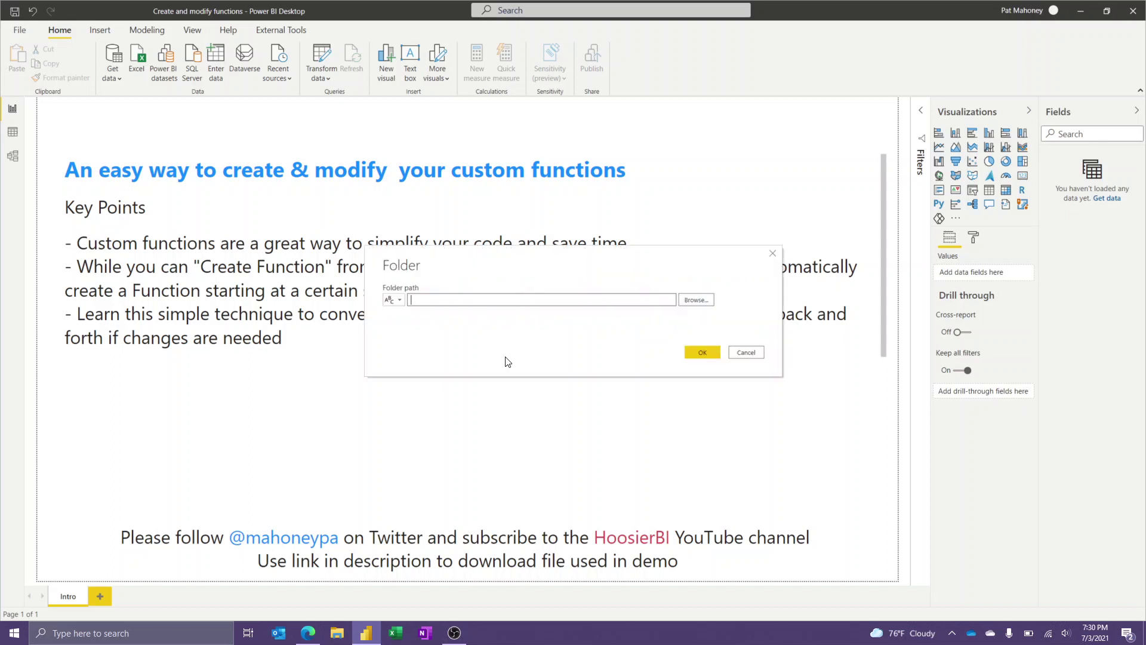
pyautogui.write('C:\\Test\\ExcelToCombine\\SimilarFile_RemovePromote')
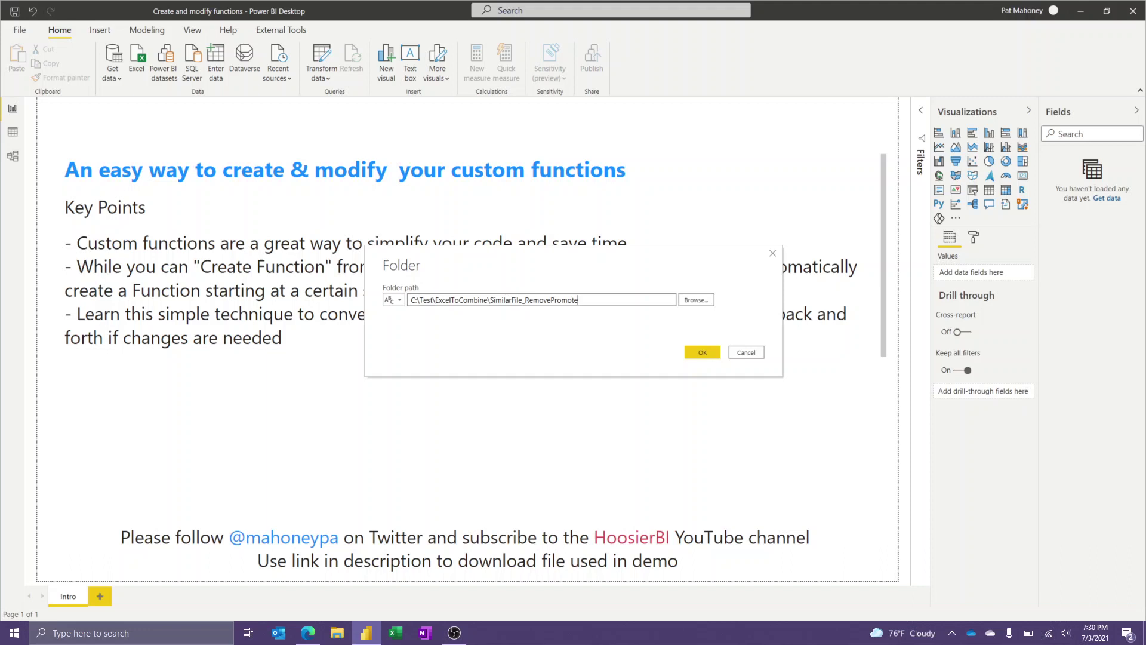
pyautogui.click(704, 353)
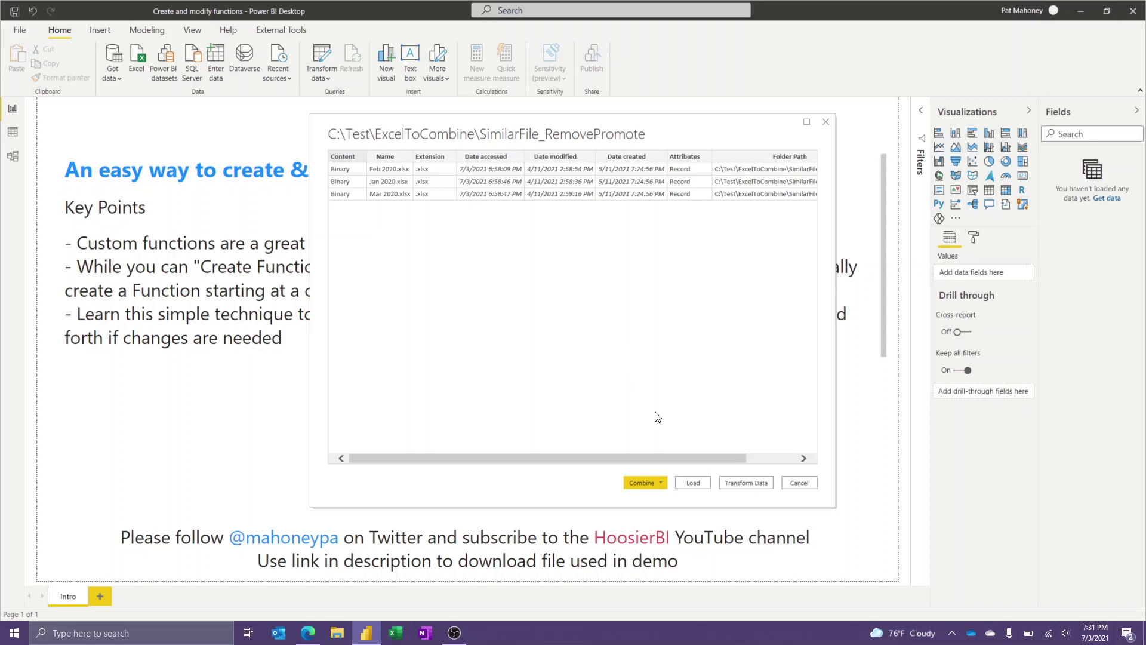
# Choose Transform Data to open the Jan, Feb and Mar 2020 files in Power Query Editor.
pyautogui.click(754, 487)
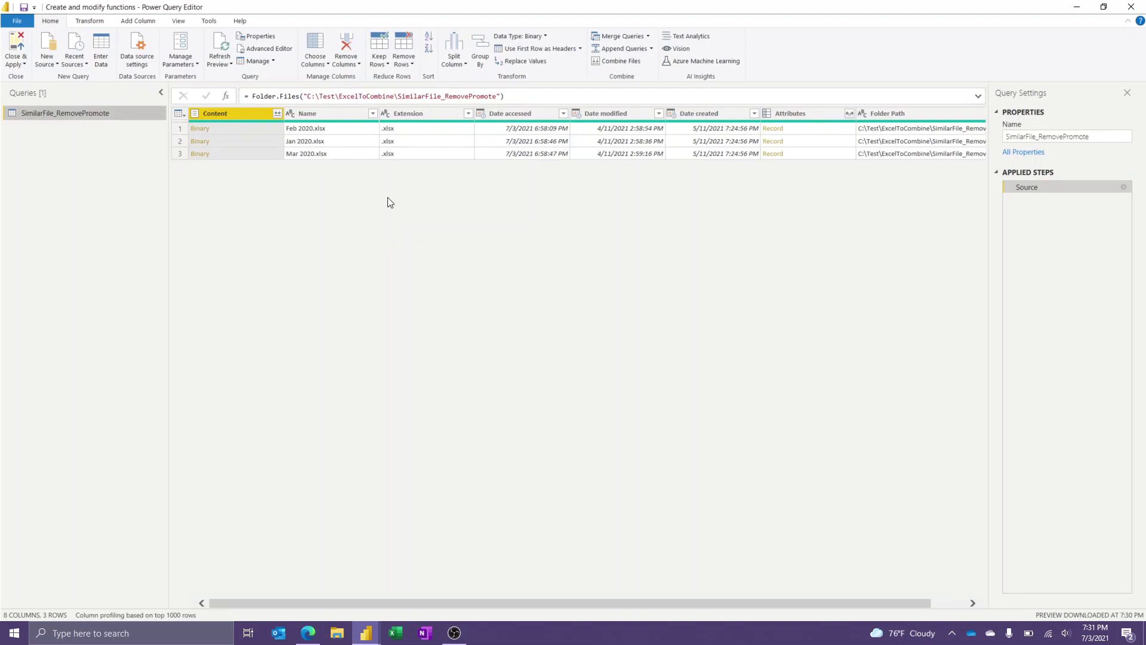
# Remove every column except Name and Content from the file listing.
pyautogui.click(320, 114)
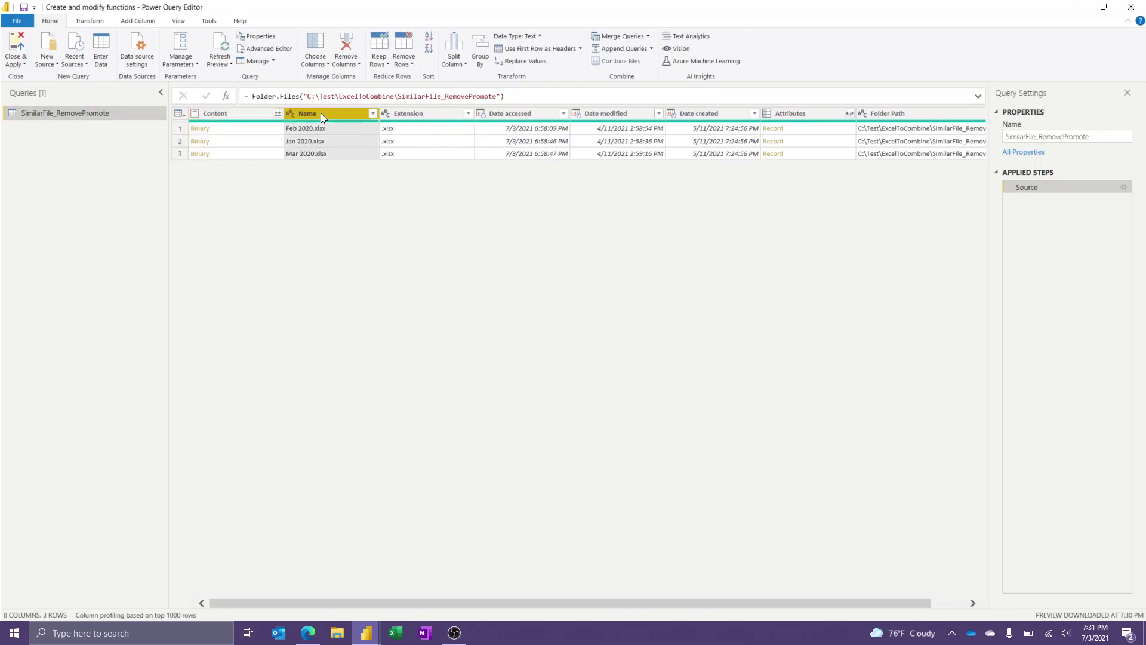
pyautogui.keyDown('ctrl'); pyautogui.click(241, 117); pyautogui.keyUp('ctrl')
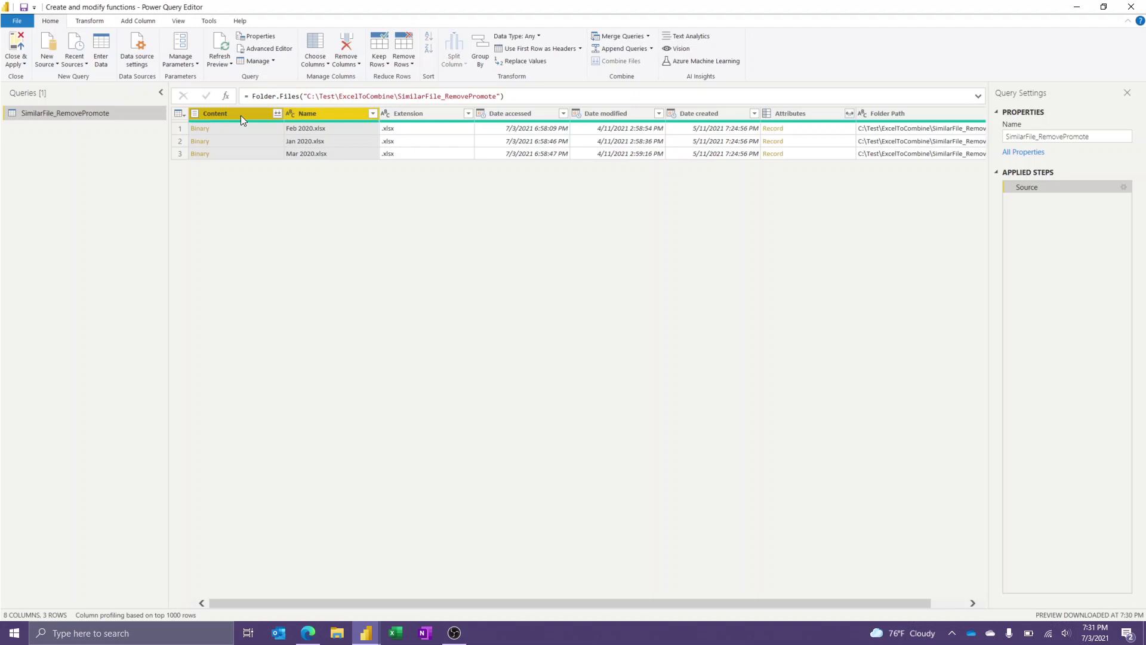
pyautogui.rightClick(241, 116)
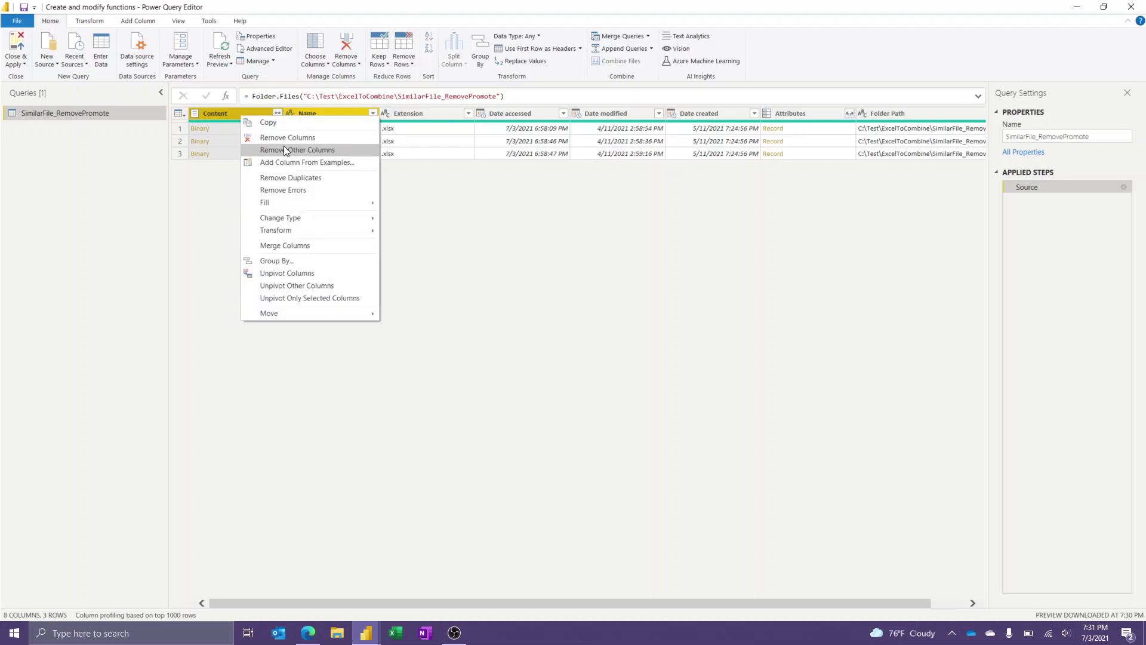
pyautogui.click(284, 150)
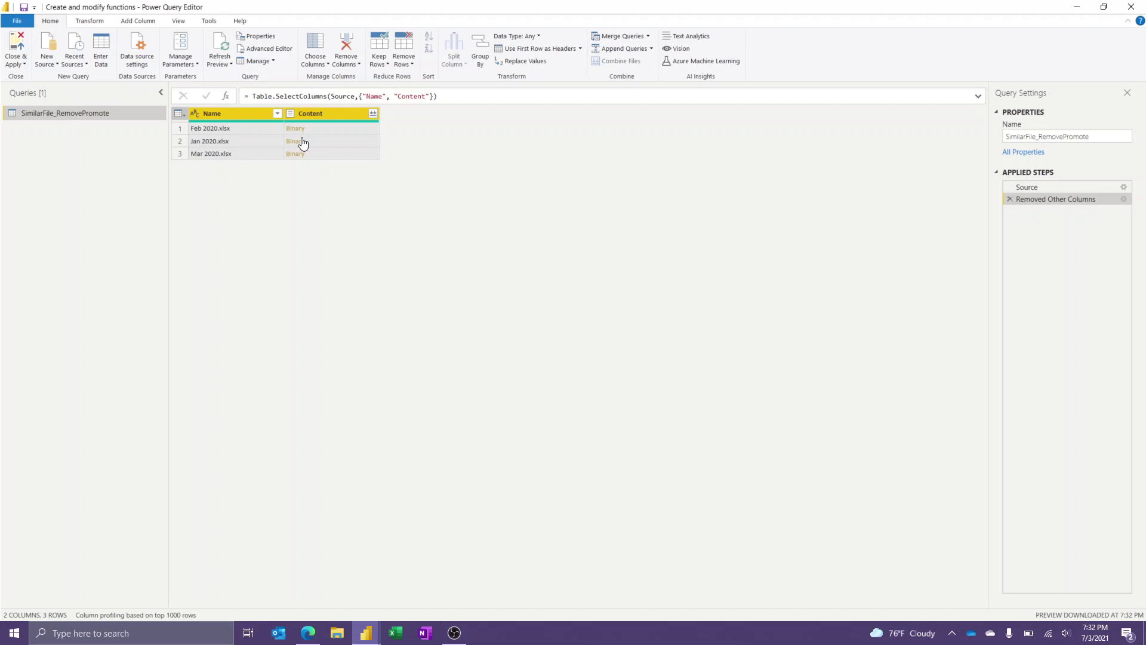
# Add a Custom column with the formula Excel.Workbook([Content]).
pyautogui.click(151, 24)
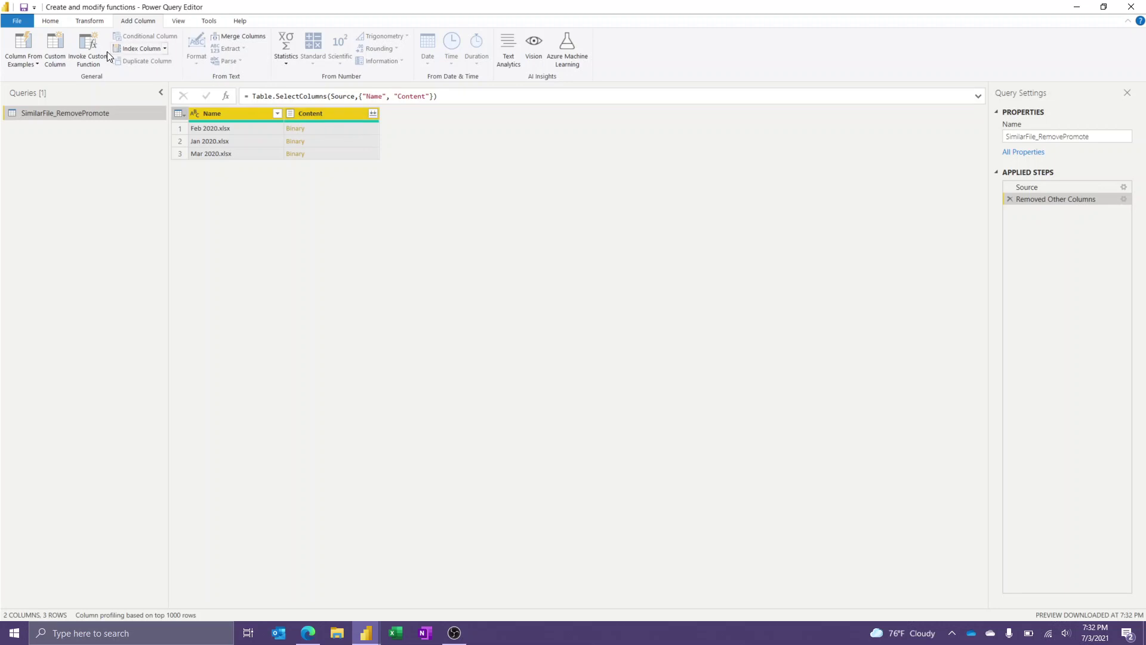
pyautogui.click(58, 55)
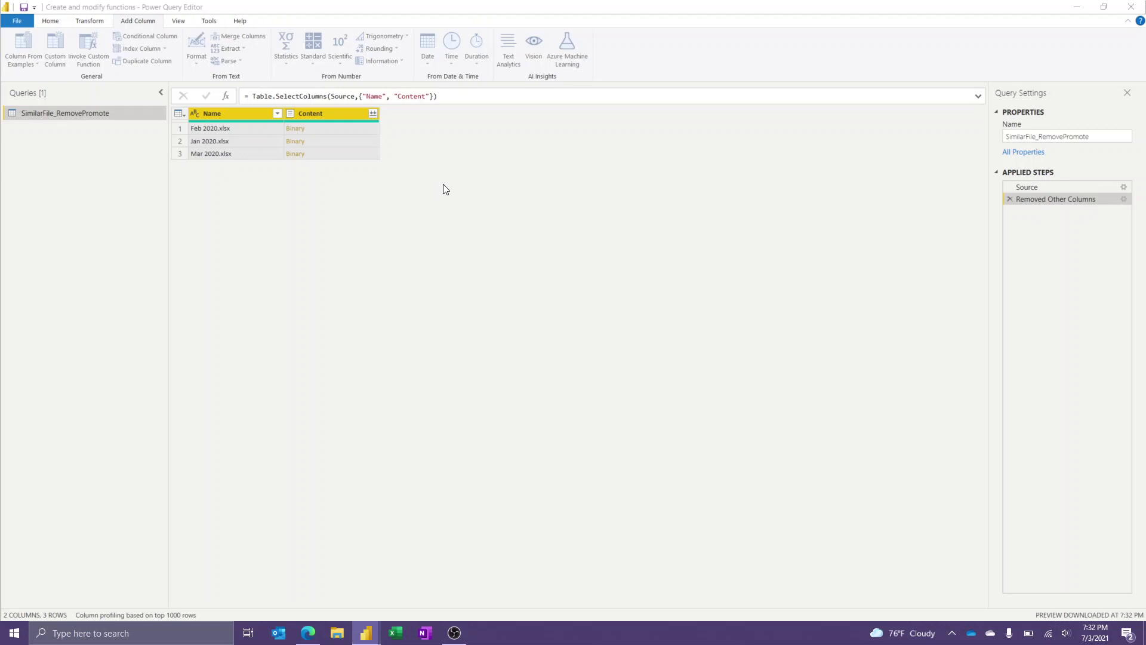
pyautogui.click(416, 280)
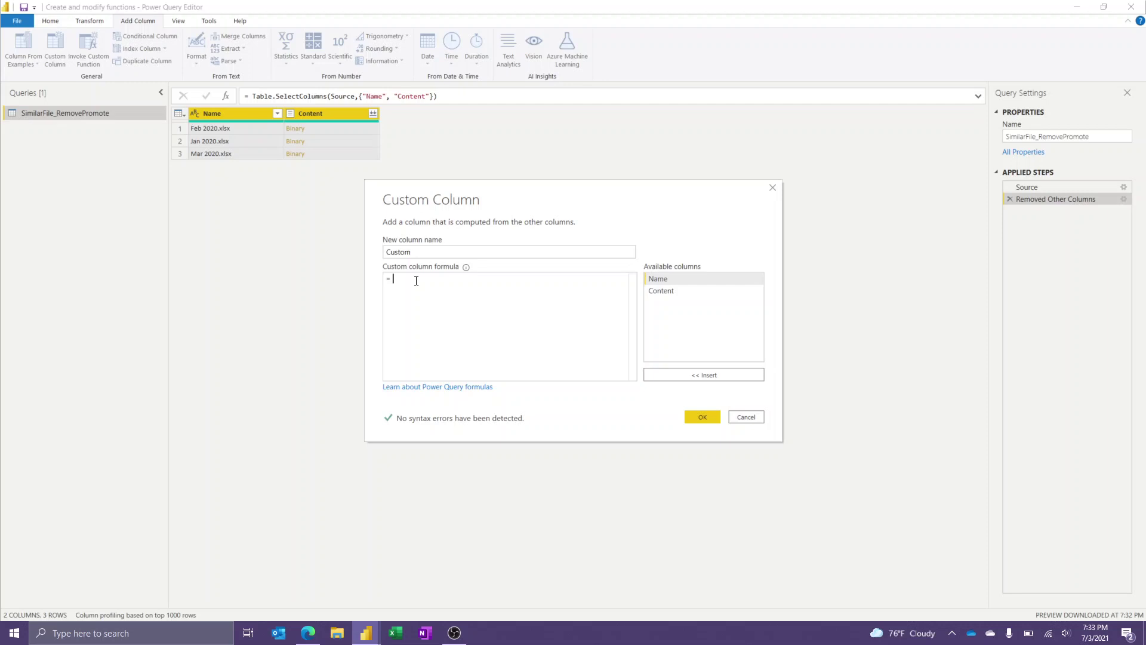
pyautogui.write('Excel')
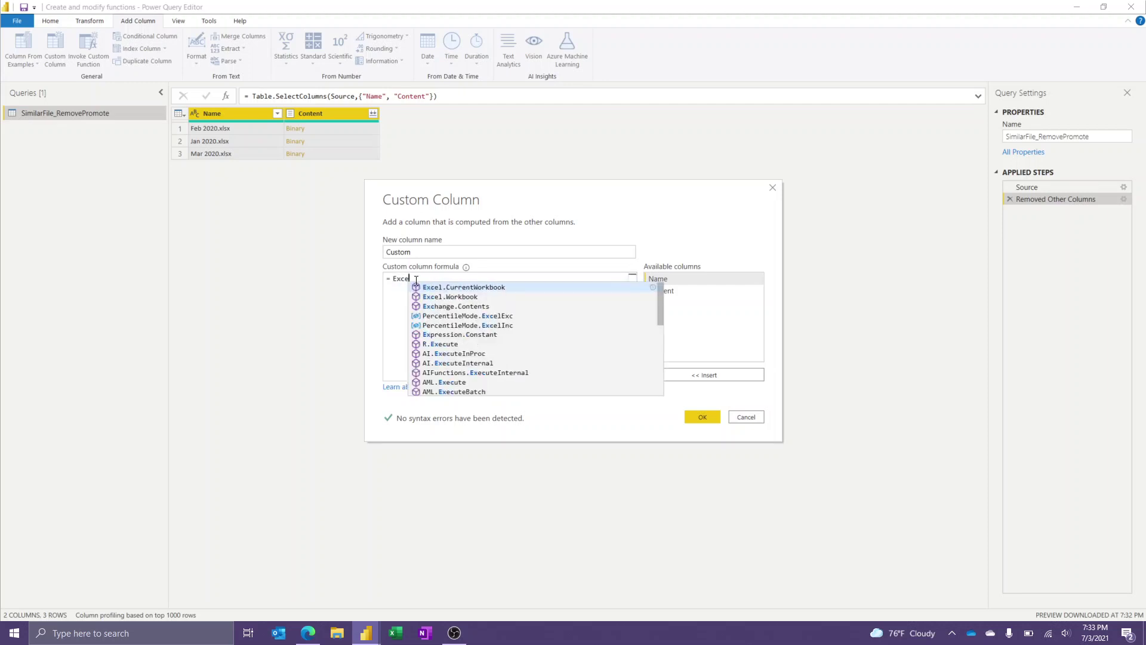
pyautogui.write('.W')
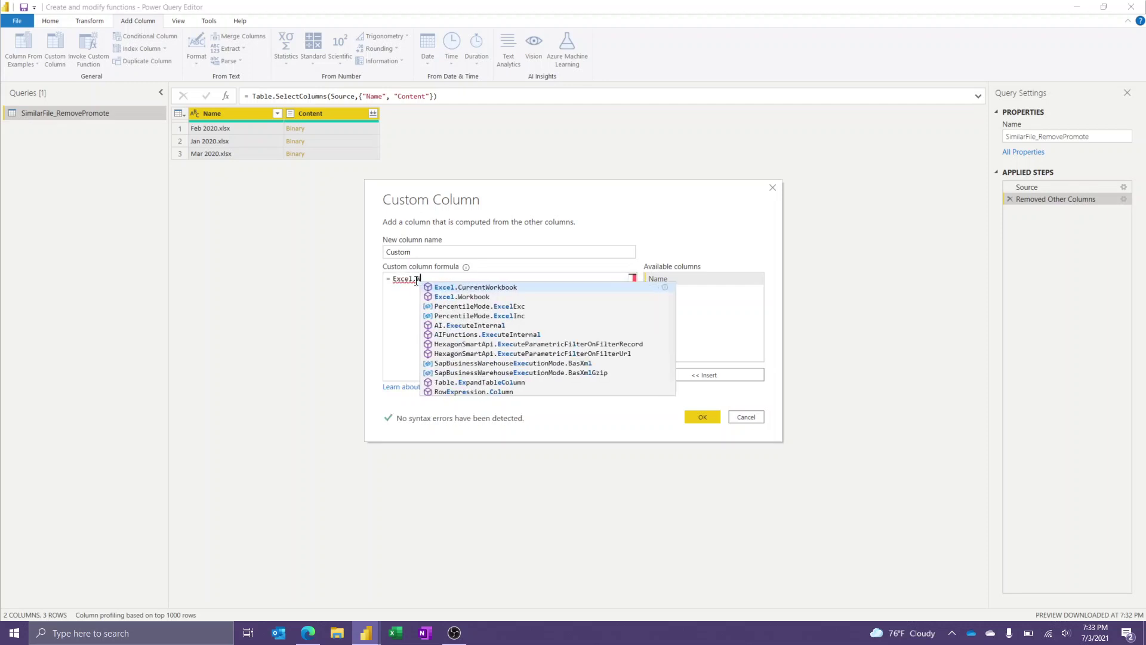
pyautogui.press('Tab')
pyautogui.press('BackSpace')
pyautogui.press('BackSpace')
pyautogui.press('BackSpace')
pyautogui.press('BackSpace')
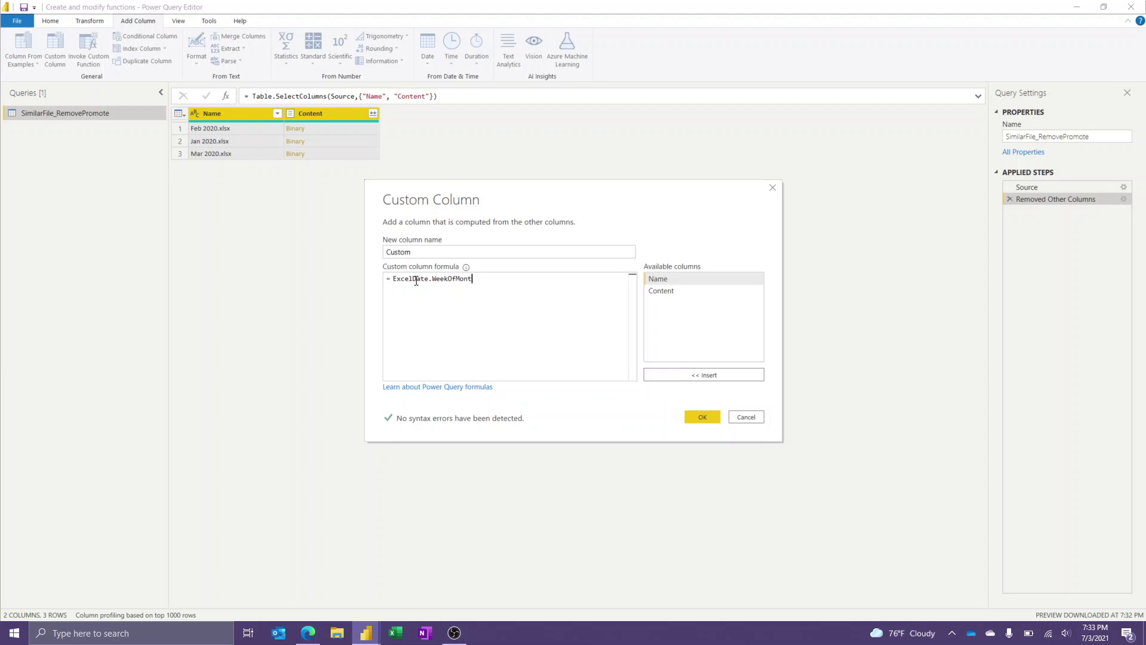
pyautogui.press('BackSpace')
pyautogui.press('BackSpace')
pyautogui.press('BackSpace')
pyautogui.press('BackSpace')
pyautogui.press('BackSpace')
pyautogui.press('BackSpace')
pyautogui.press('BackSpace')
pyautogui.press('BackSpace')
pyautogui.press('BackSpace')
pyautogui.press('BackSpace')
pyautogui.press('BackSpace')
pyautogui.press('BackSpace')
pyautogui.write('.')
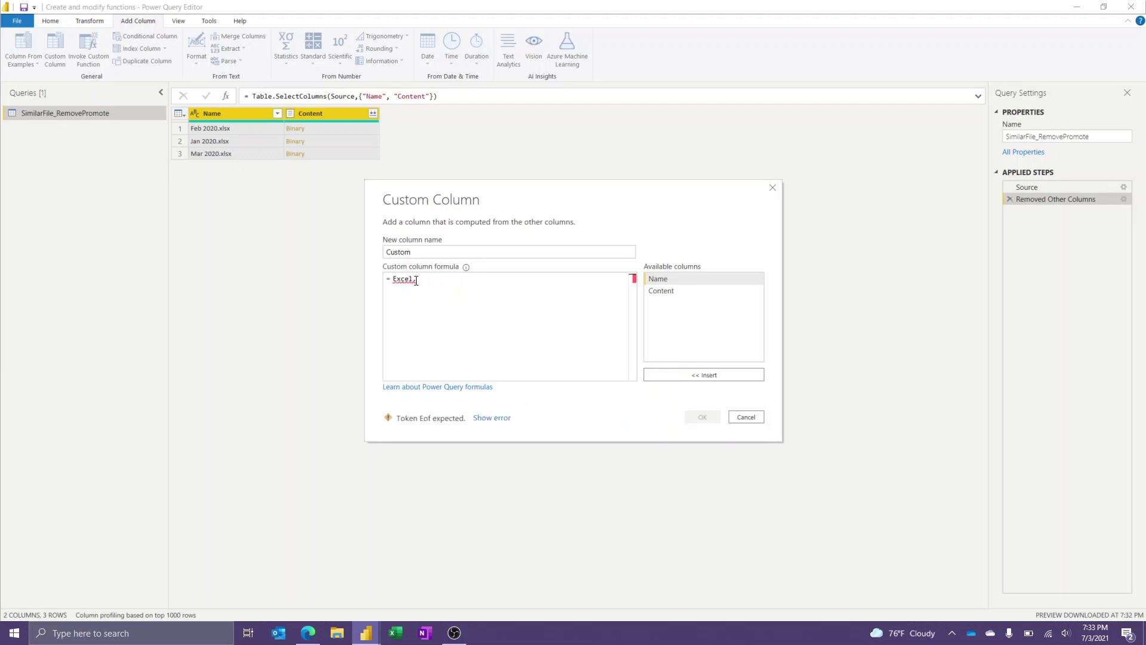
pyautogui.write('Workbook(')
pyautogui.doubleClick(664, 291)
pyautogui.click(591, 281)
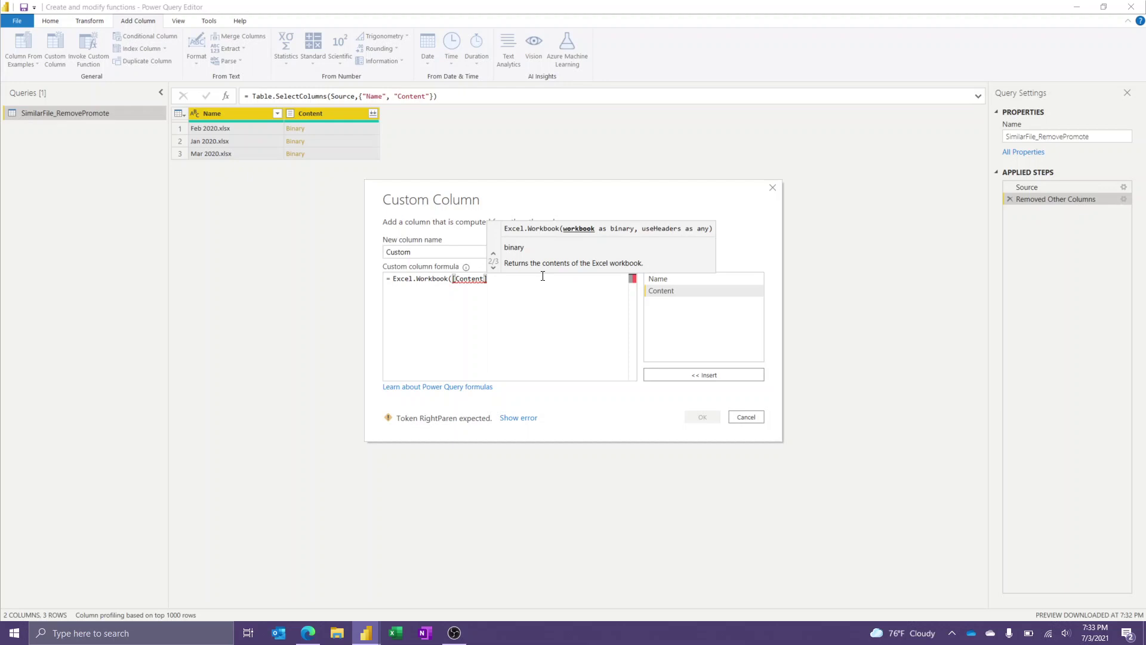
pyautogui.write(')')
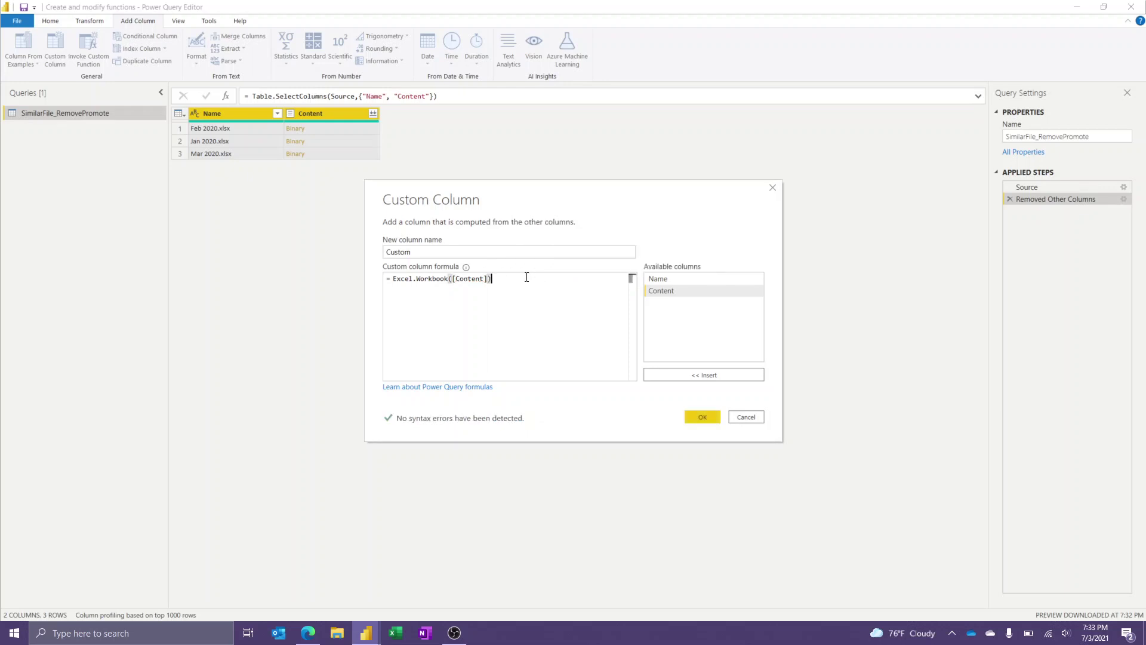
pyautogui.click(696, 415)
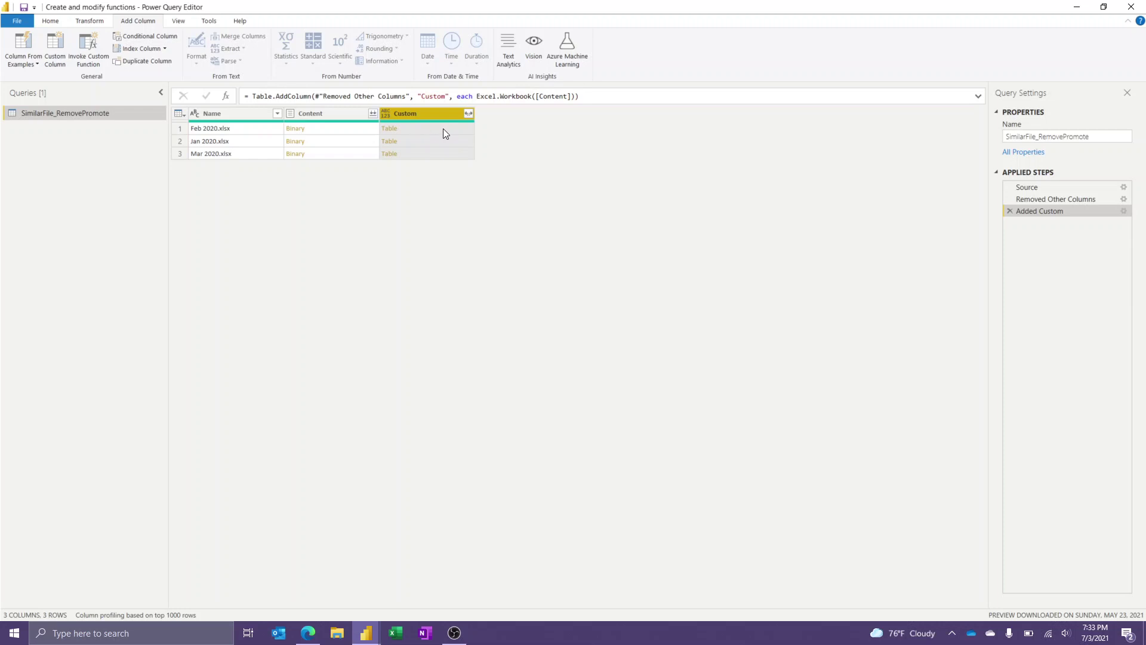
# Expand the Custom column without the original-name prefix, then preview the first Data table.
pyautogui.click(443, 129)
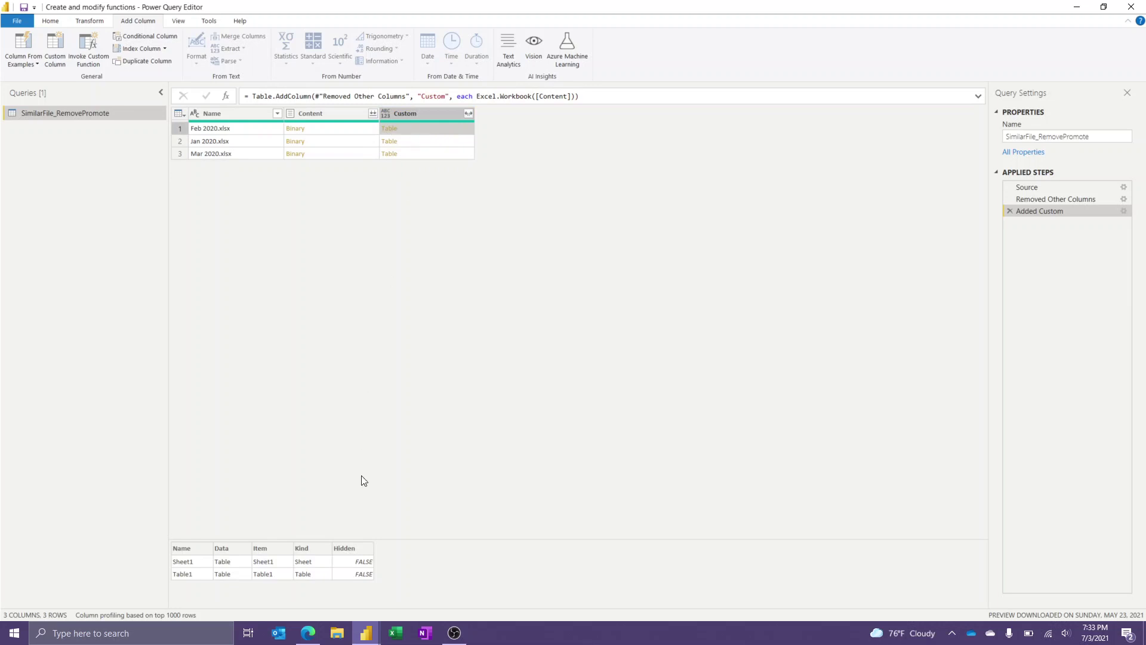
pyautogui.moveTo(376, 540); pyautogui.dragTo(377, 385)
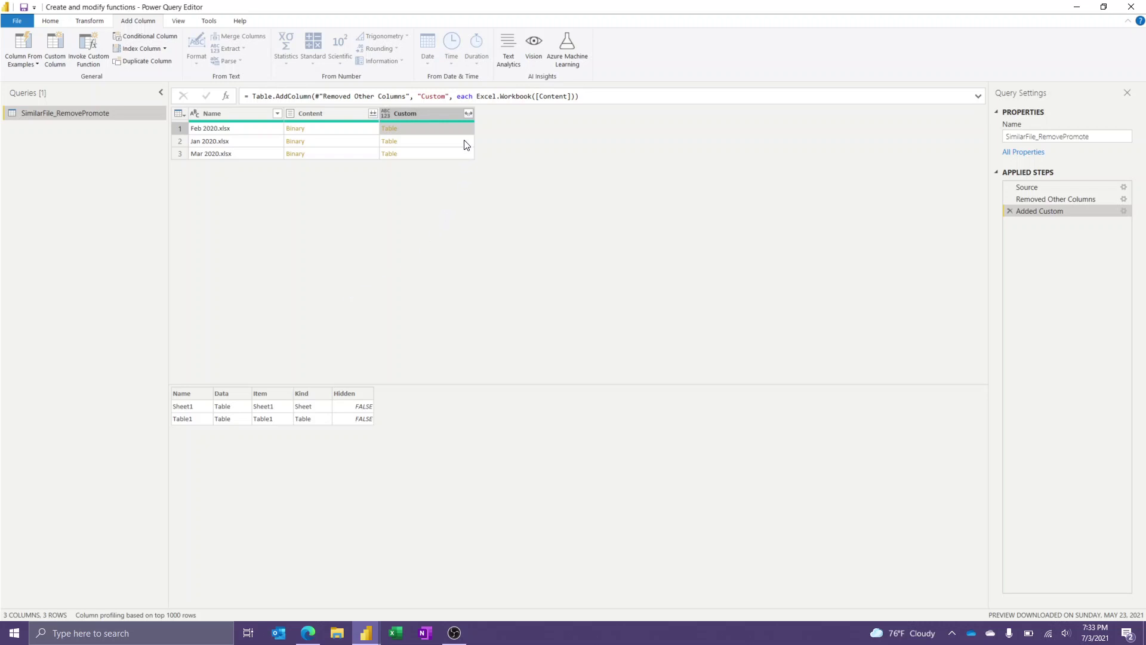
pyautogui.click(469, 115)
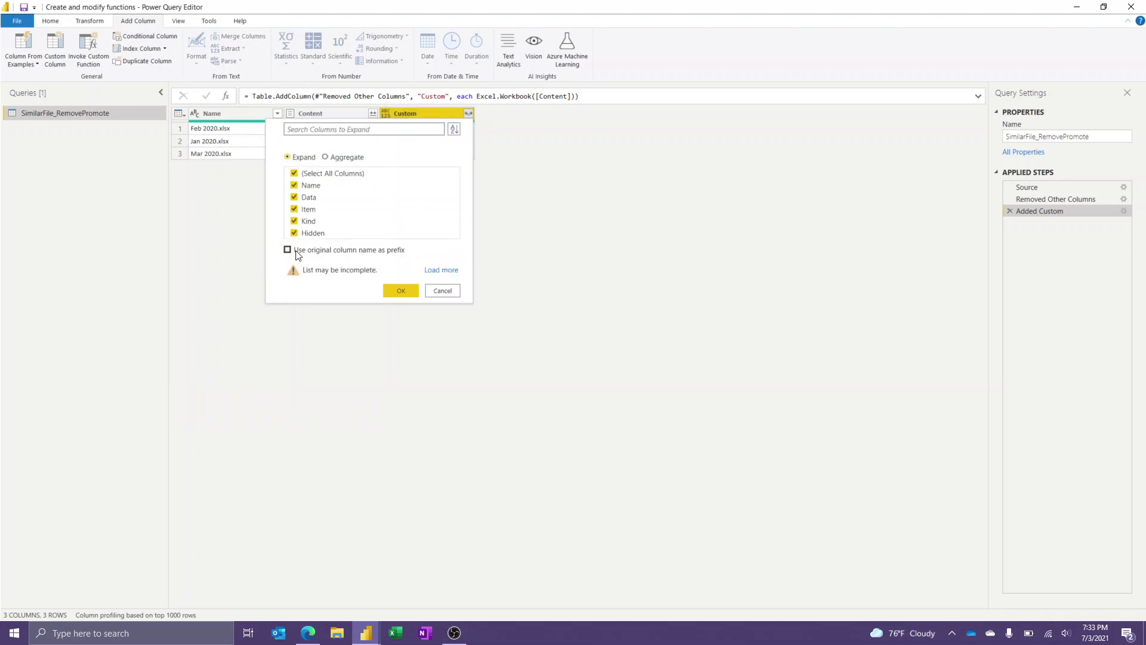
pyautogui.click(295, 252)
pyautogui.click(406, 290)
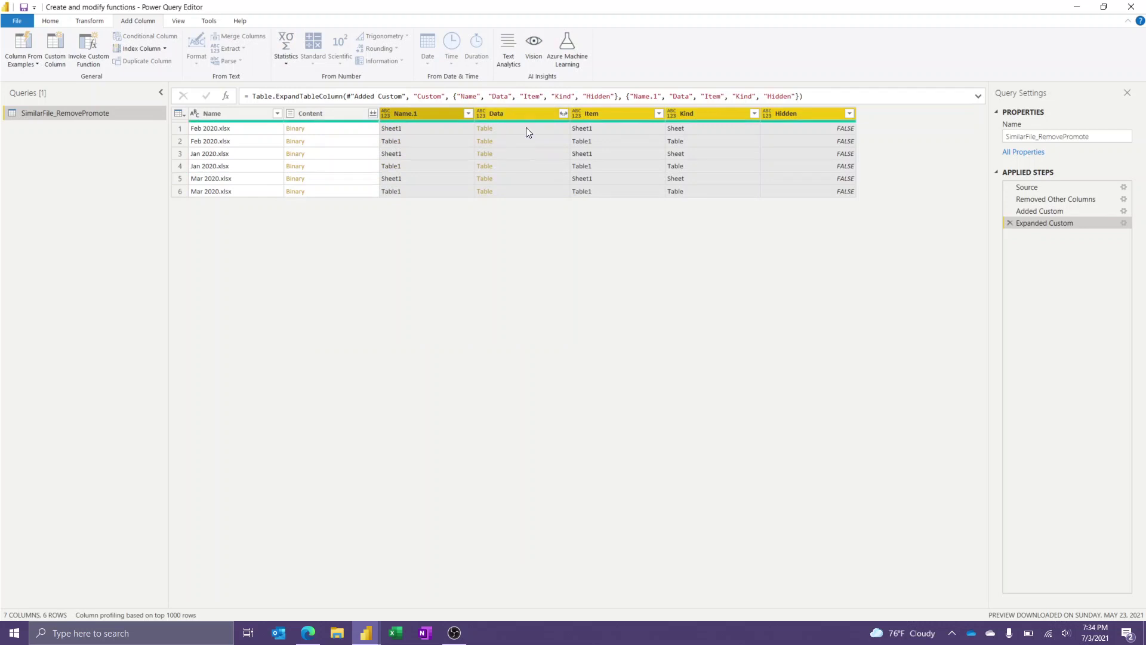
pyautogui.click(525, 127)
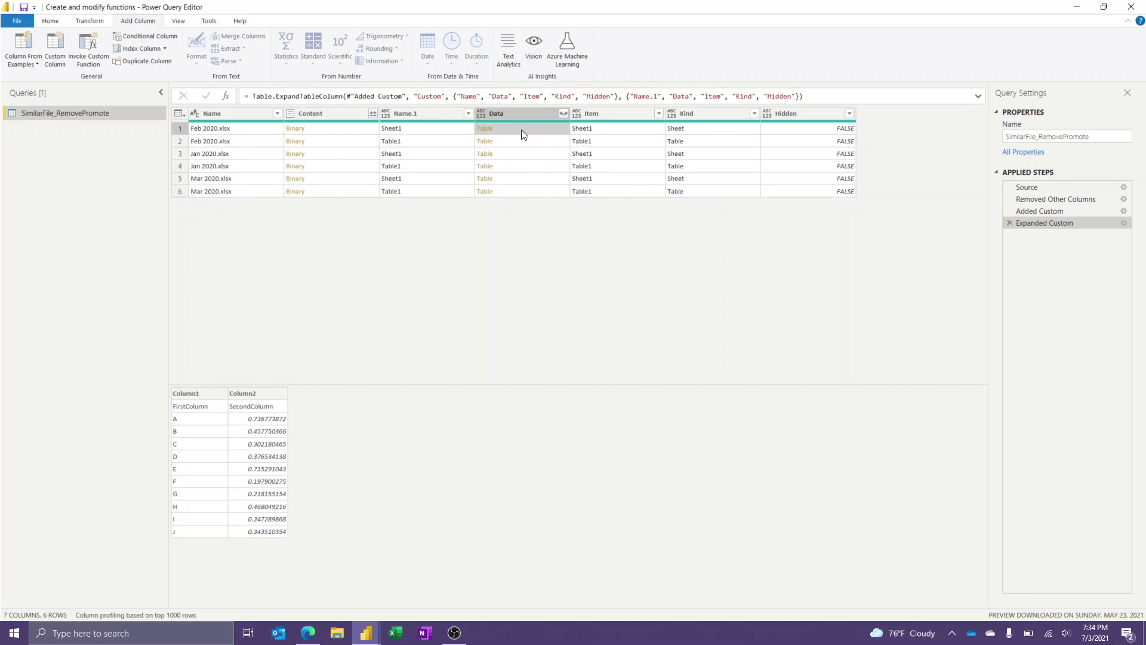
# Delete the expansion step and change the Custom formula to take each workbook's first item, {0}.
pyautogui.click(1011, 223)
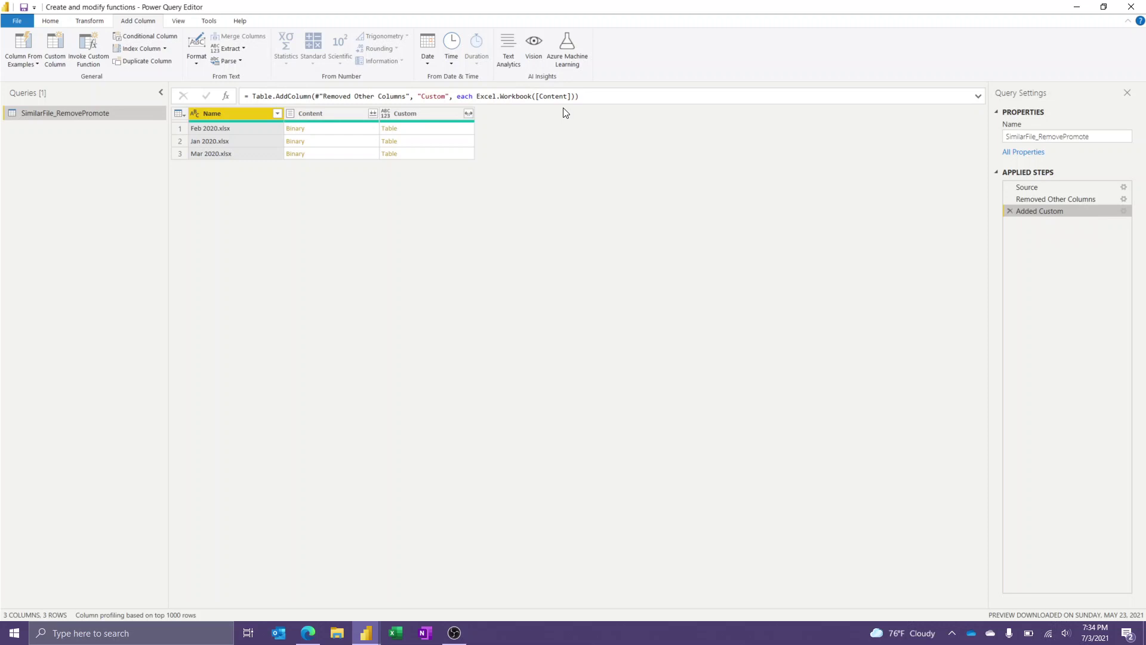
pyautogui.click(575, 96)
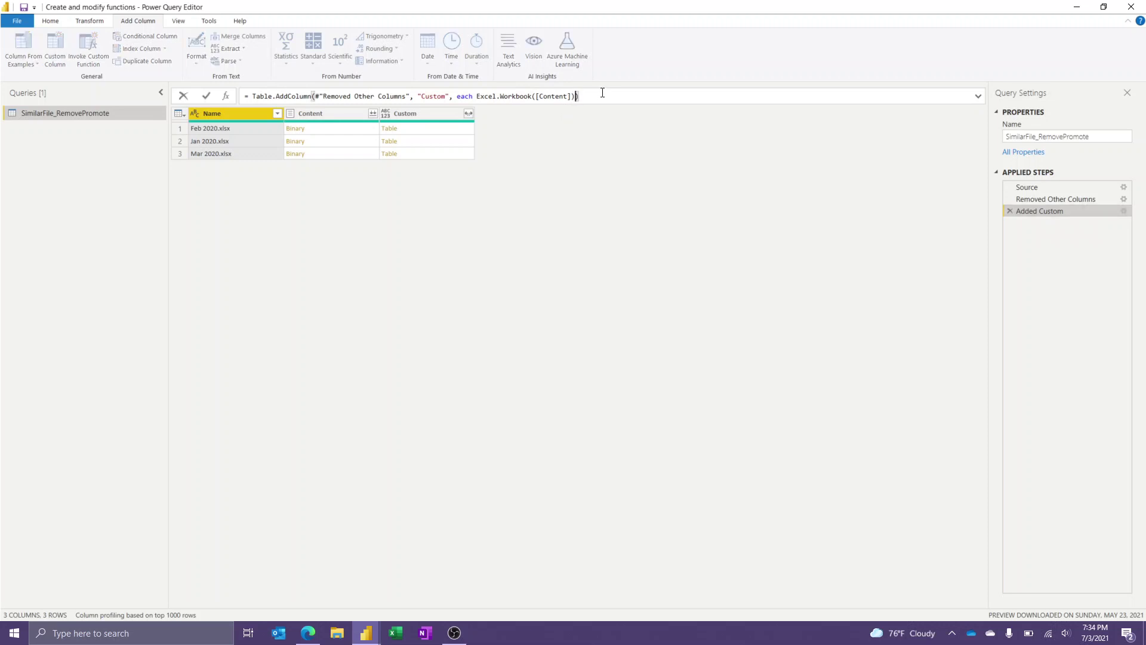
pyautogui.write('{0}')
pyautogui.press('End')
pyautogui.click(582, 96)
pyautogui.press('Return')
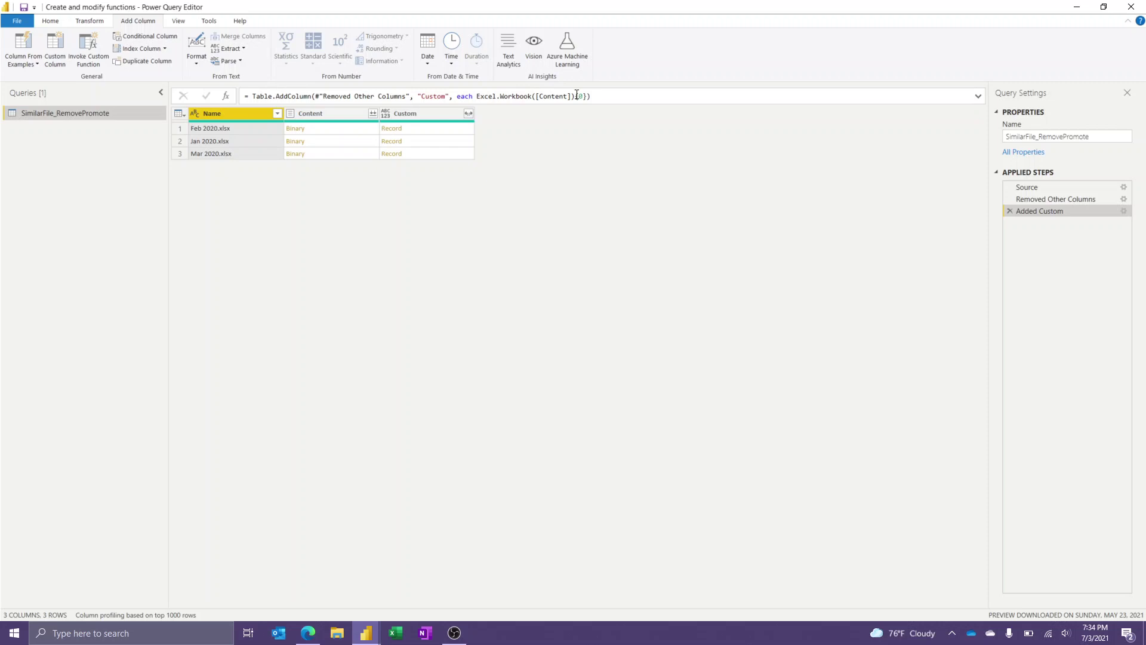
pyautogui.click(431, 133)
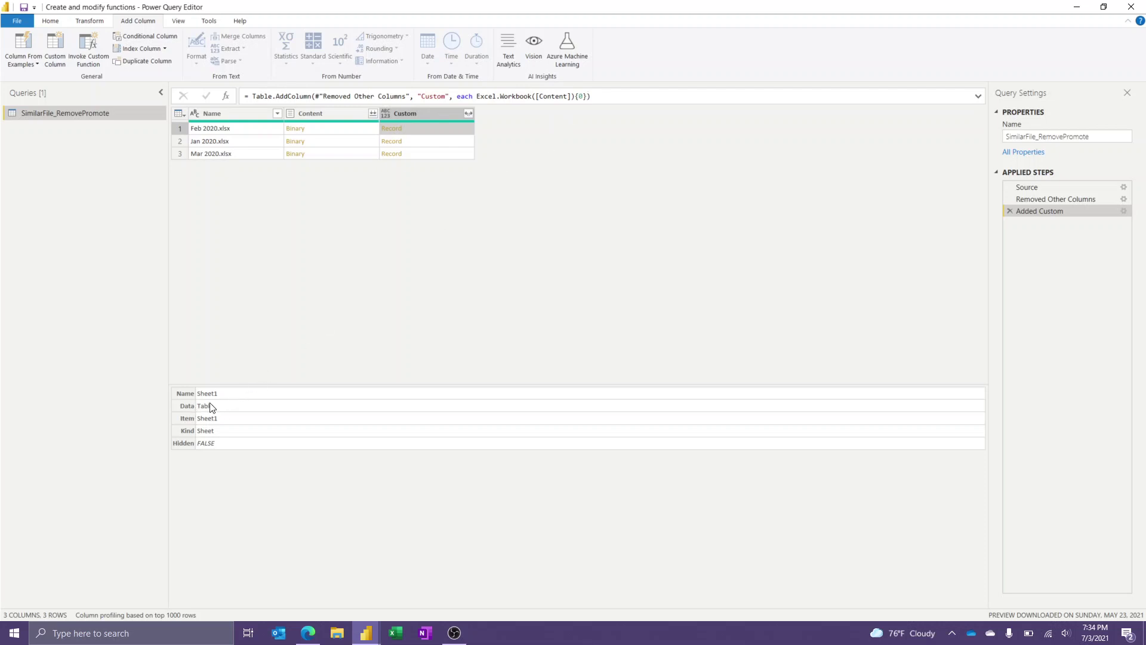
# Append [Data] so each Custom cell holds the first sheet's table.
pyautogui.click(601, 95)
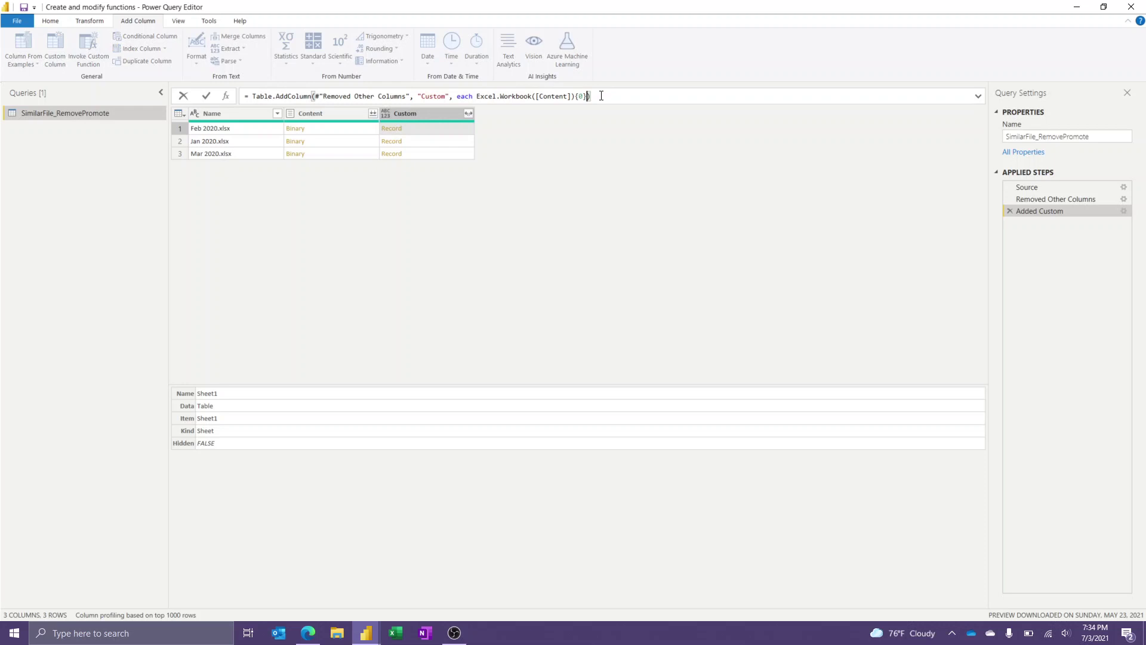
pyautogui.write('[Data')
pyautogui.press('Return')
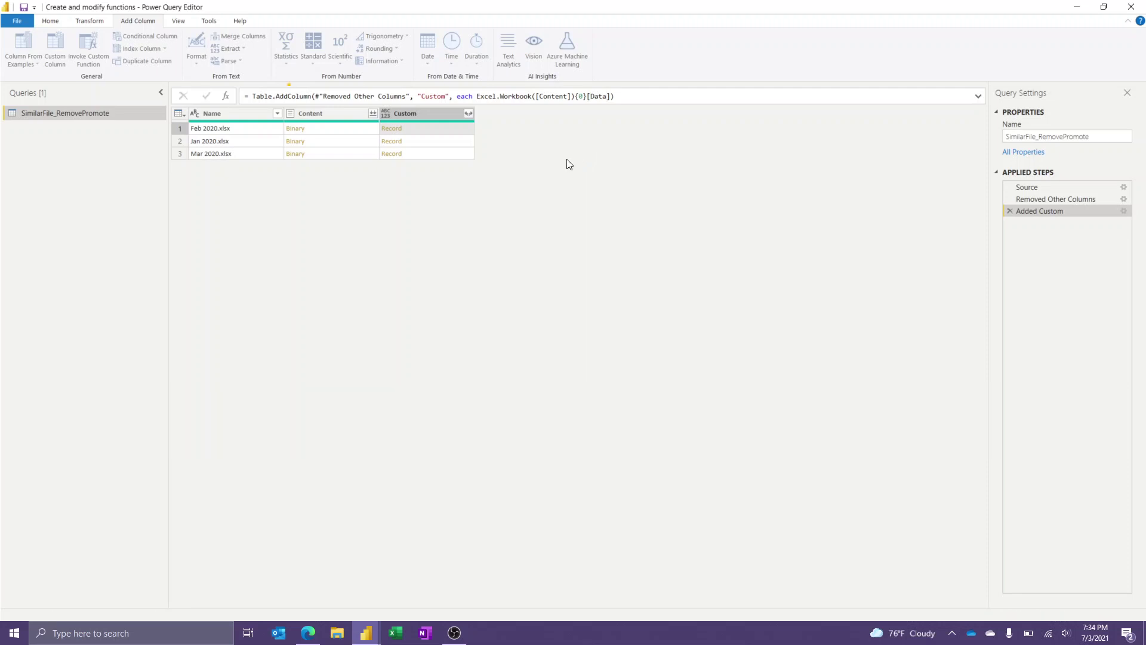
pyautogui.click(429, 130)
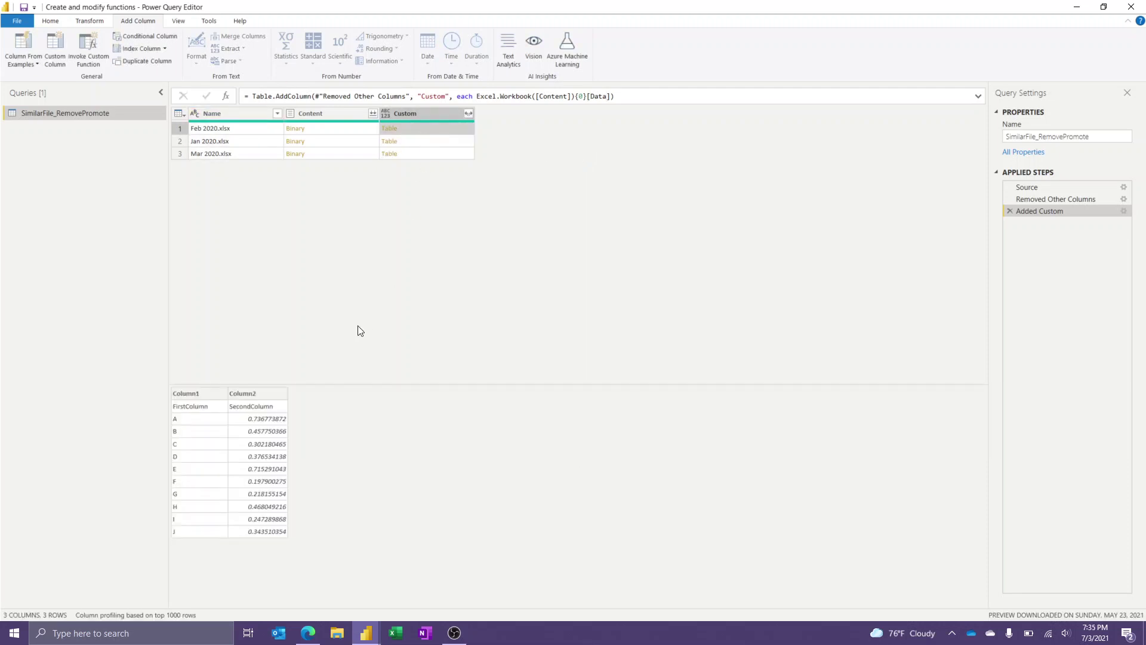
# Wrap the formula in Table.PromoteHeaders so each table's first row becomes headers.
pyautogui.click(513, 96)
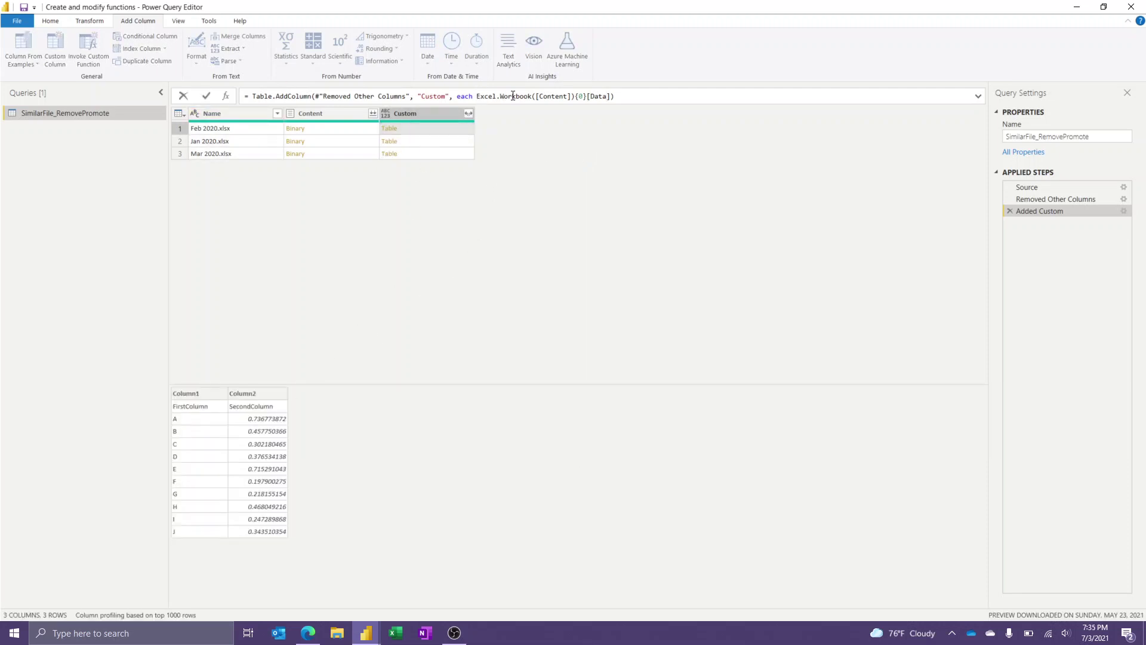
pyautogui.moveTo(512, 95)
pyautogui.write('Tab;e/{')
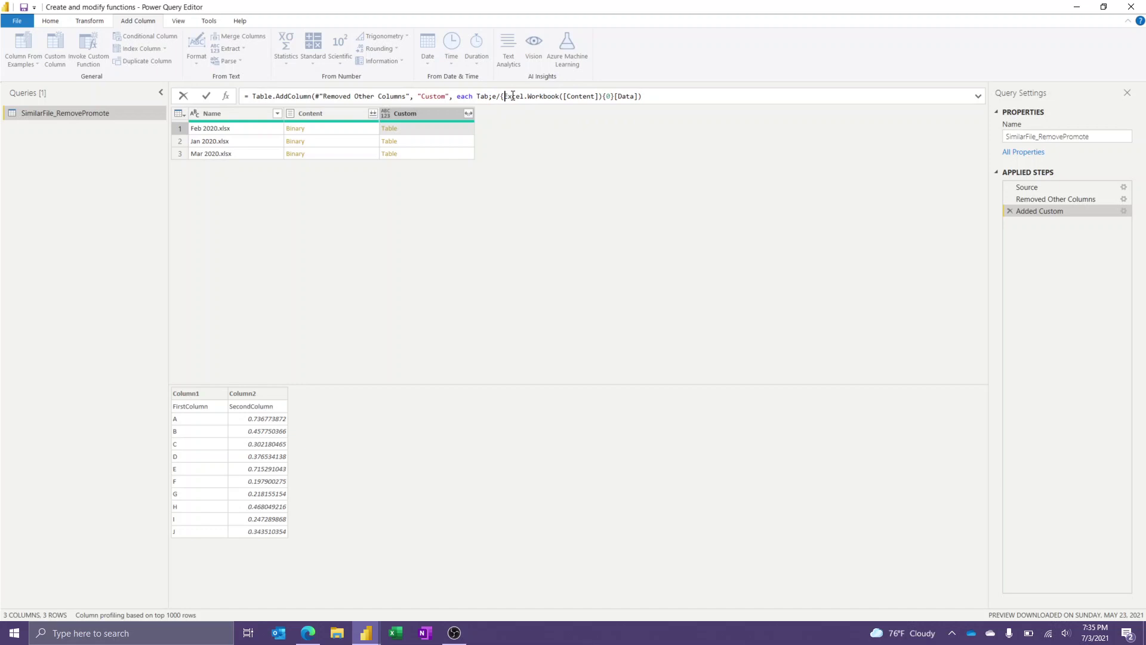
pyautogui.press('BackSpace')
pyautogui.press('BackSpace')
pyautogui.press('BackSpace')
pyautogui.press('BackSpace')
pyautogui.write('le..Pro')
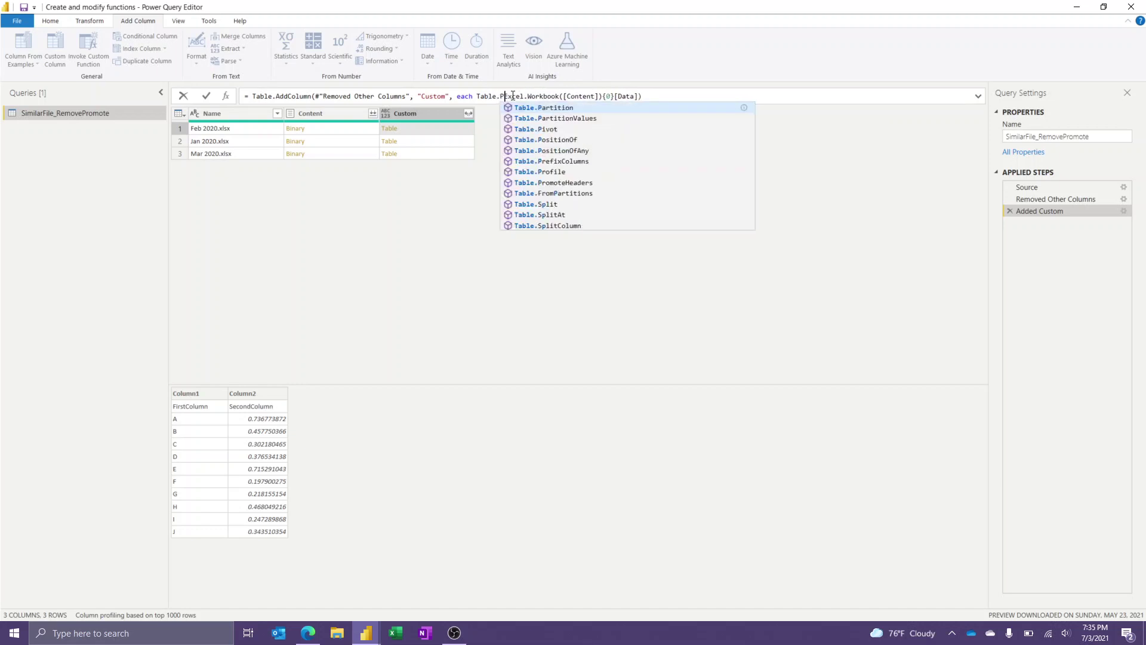
pyautogui.press('Tab')
pyautogui.write('(')
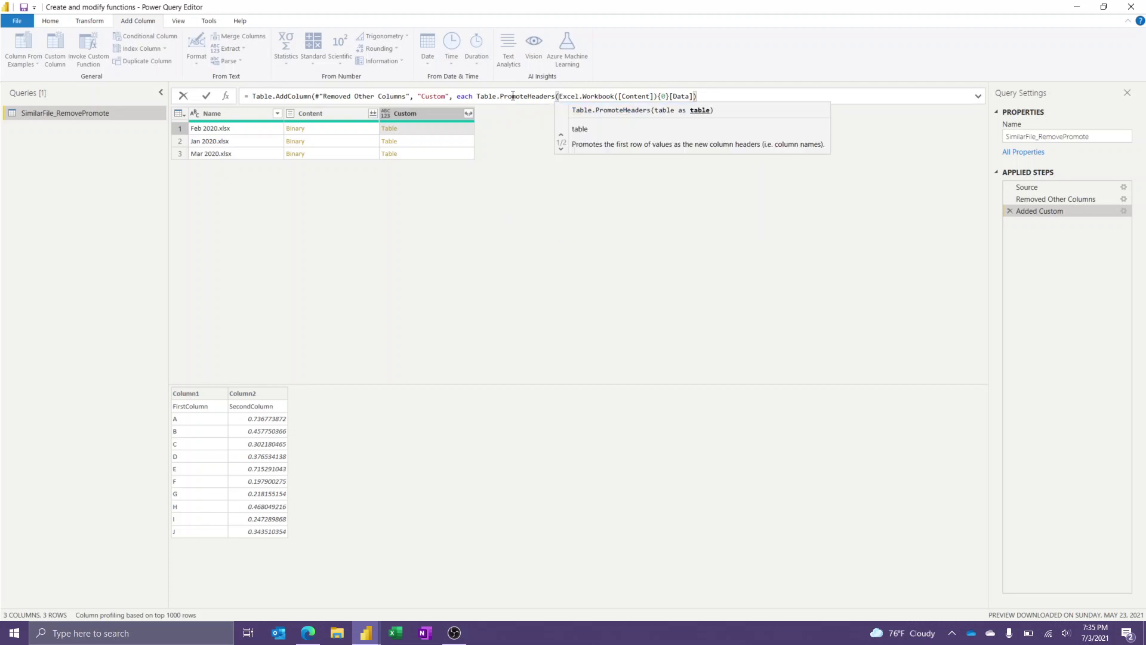
pyautogui.click(700, 96)
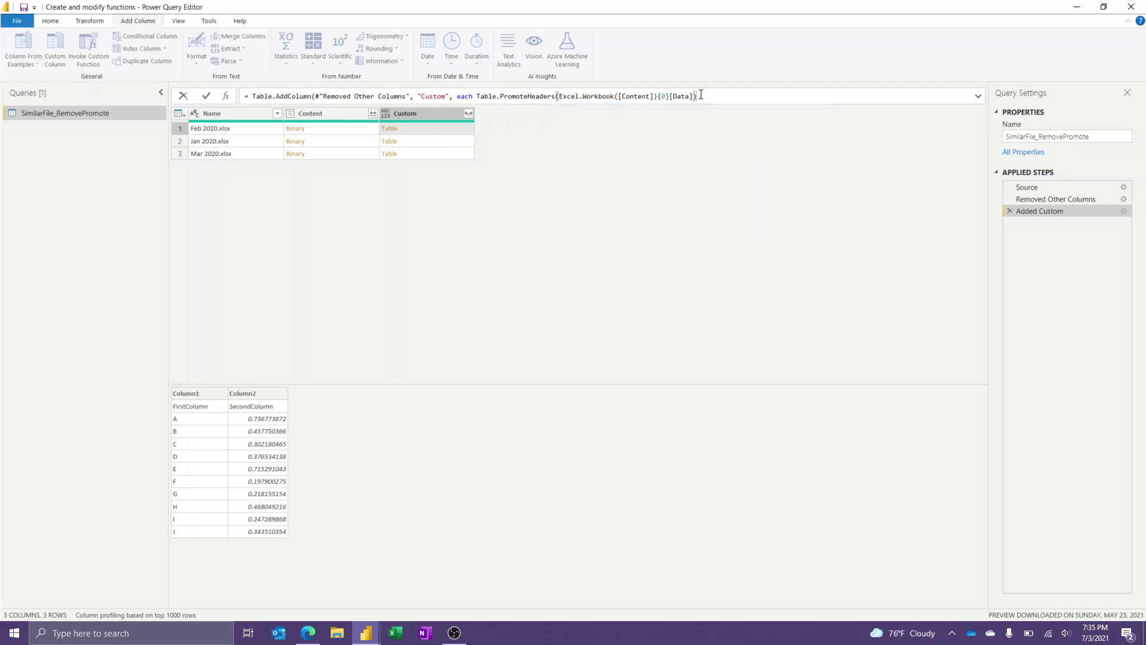
pyautogui.write(')')
pyautogui.press('Return')
pyautogui.click(448, 132)
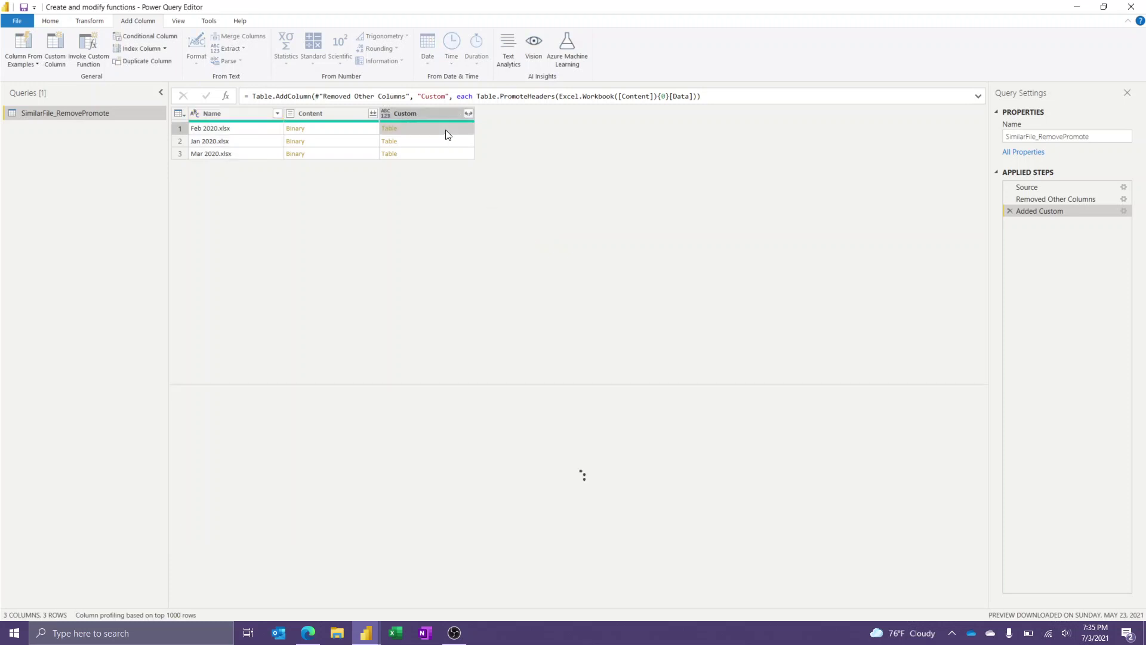
# Expand Custom into FirstColumn and SecondColumn, combining all files into 30 rows.
pyautogui.click(467, 114)
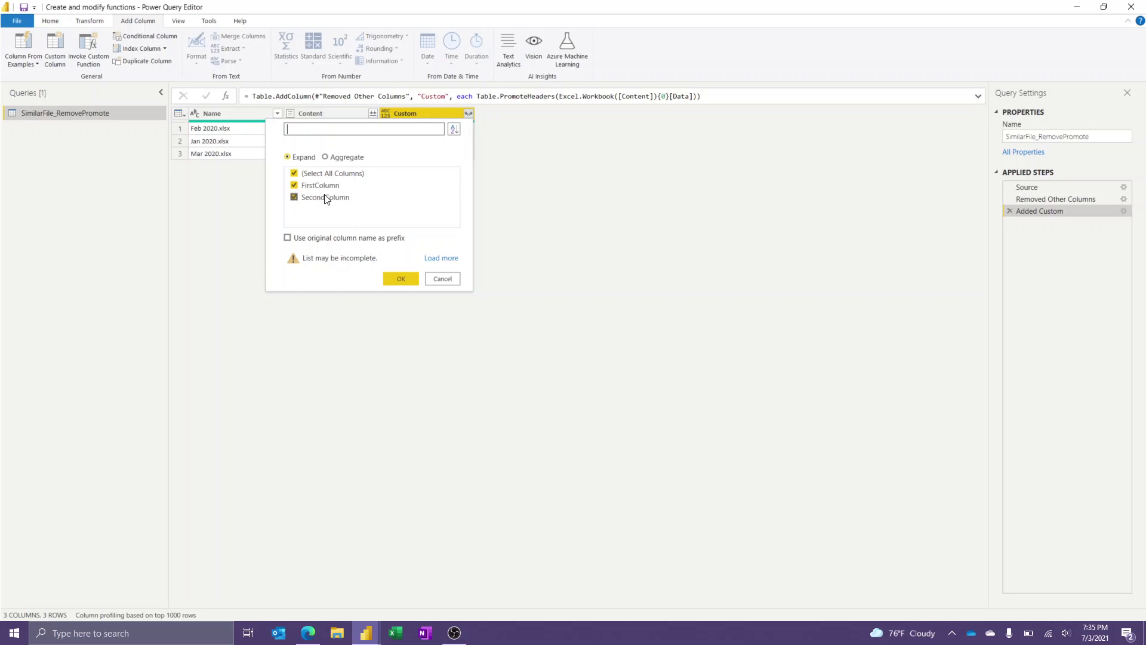
pyautogui.click(407, 277)
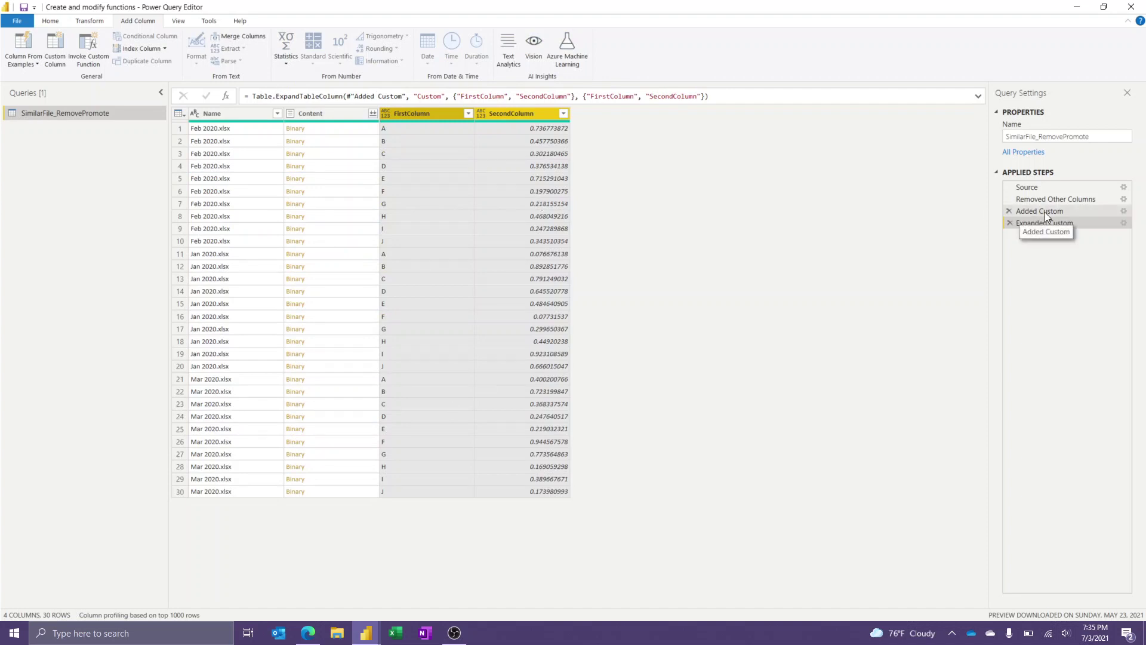
pyautogui.rightClick(317, 114)
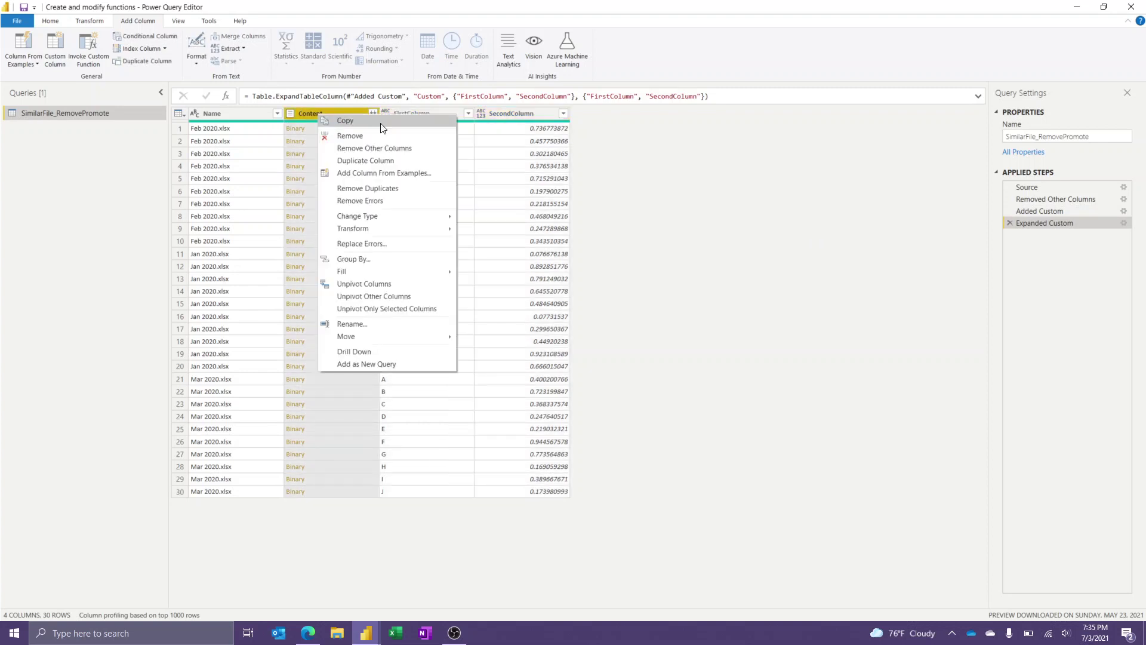
# Return to the Added Custom step and delete it along with all later steps.
pyautogui.click(1038, 211)
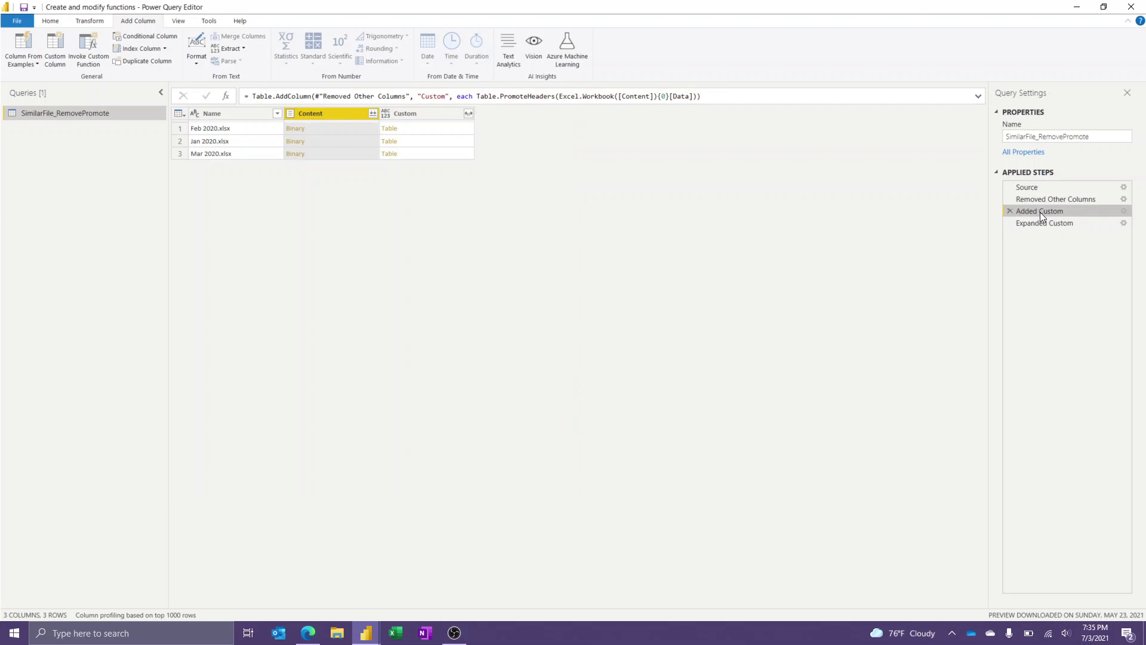
pyautogui.rightClick(331, 113)
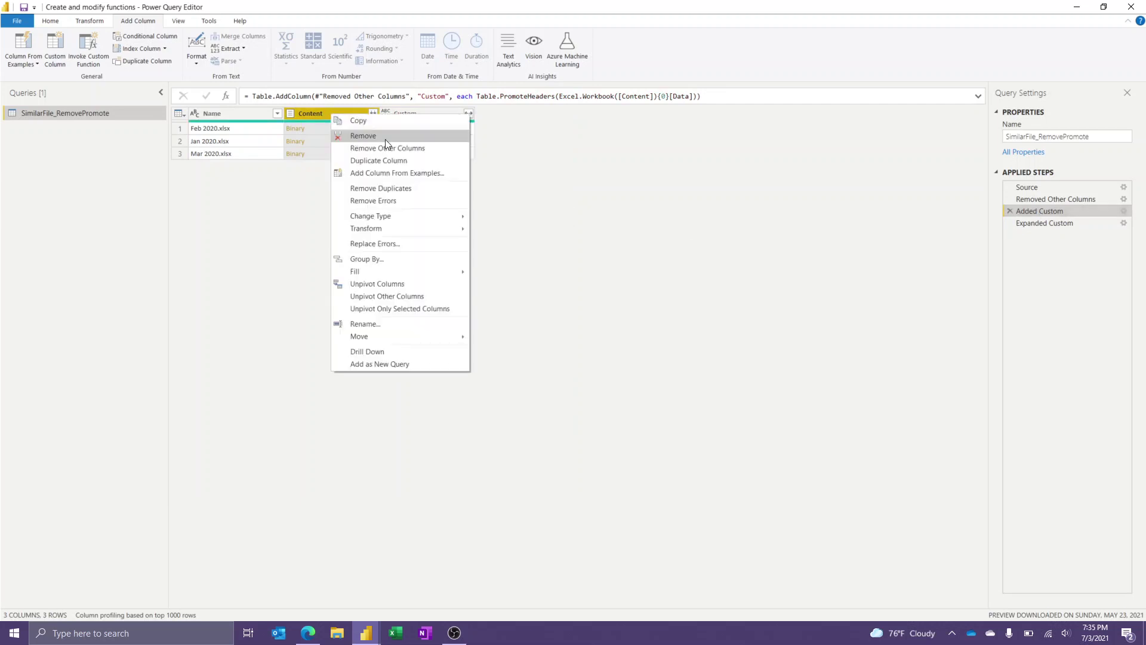
pyautogui.rightClick(1048, 209)
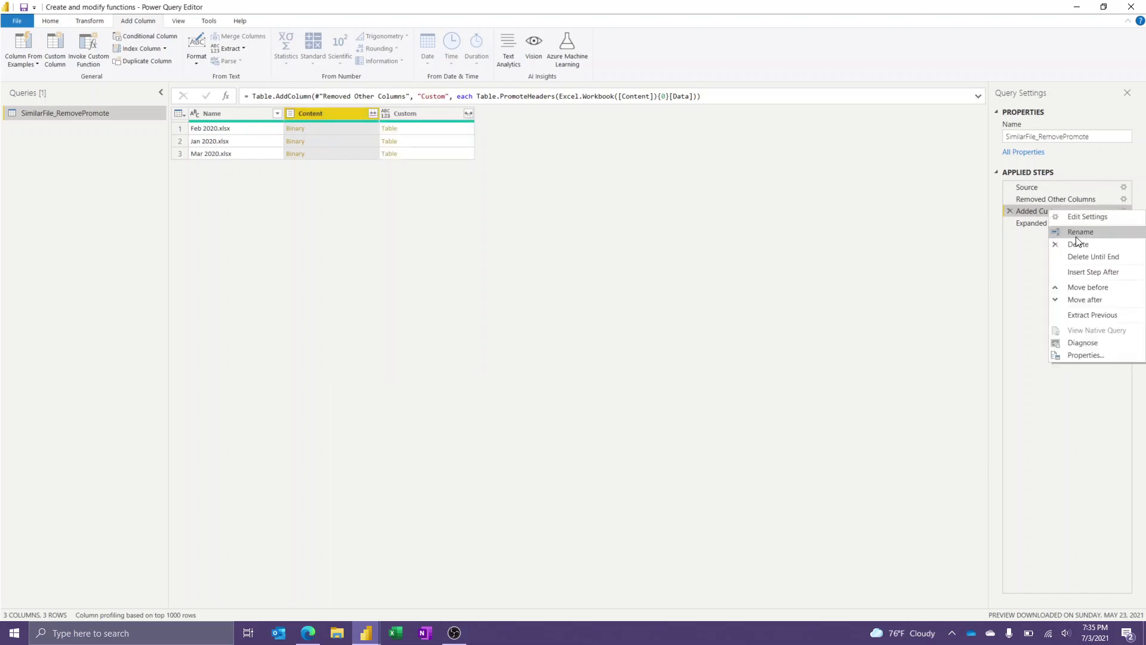
pyautogui.click(1086, 257)
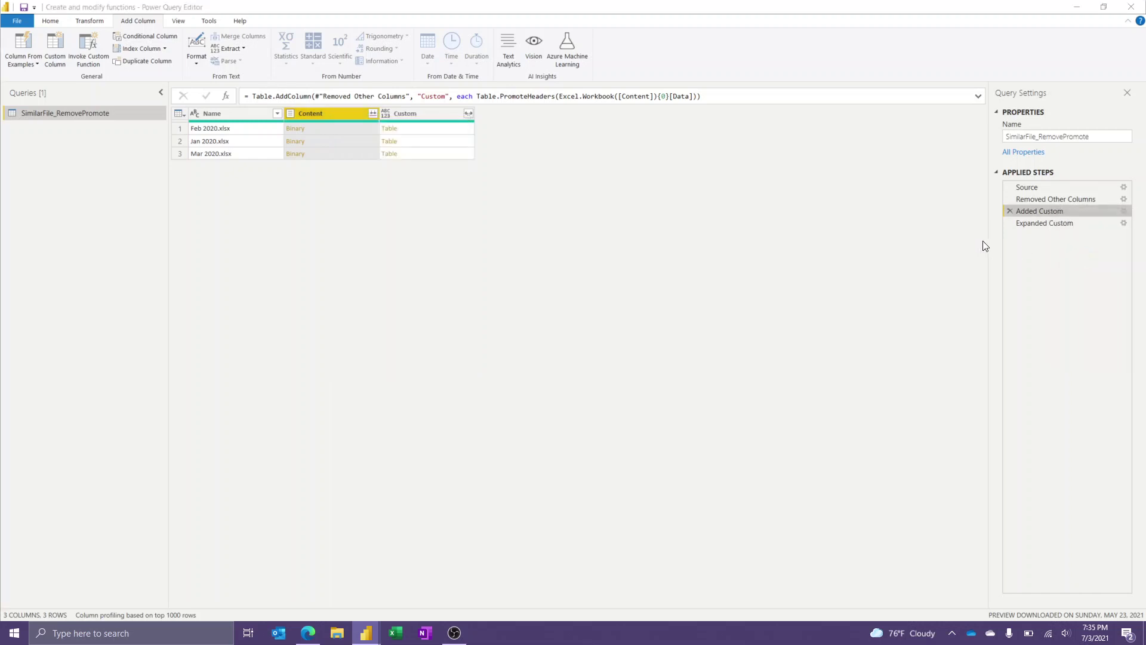
# Confirm deleting the custom steps, then apply Trim to the Name column.
pyautogui.click(632, 340)
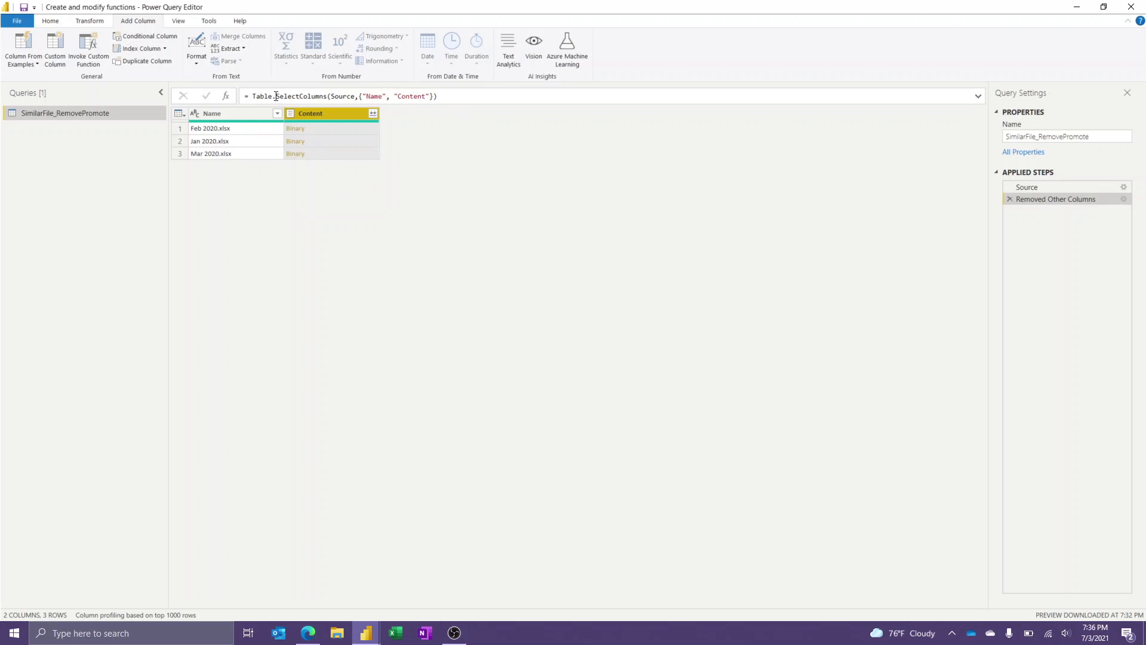
pyautogui.click(243, 118)
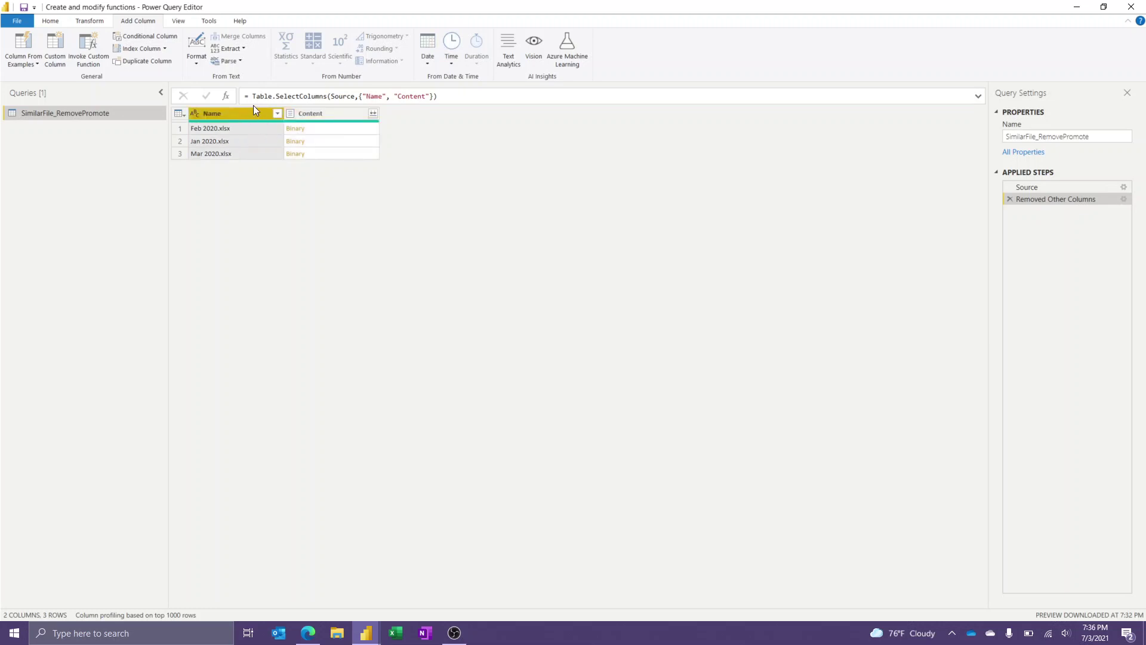
pyautogui.click(91, 21)
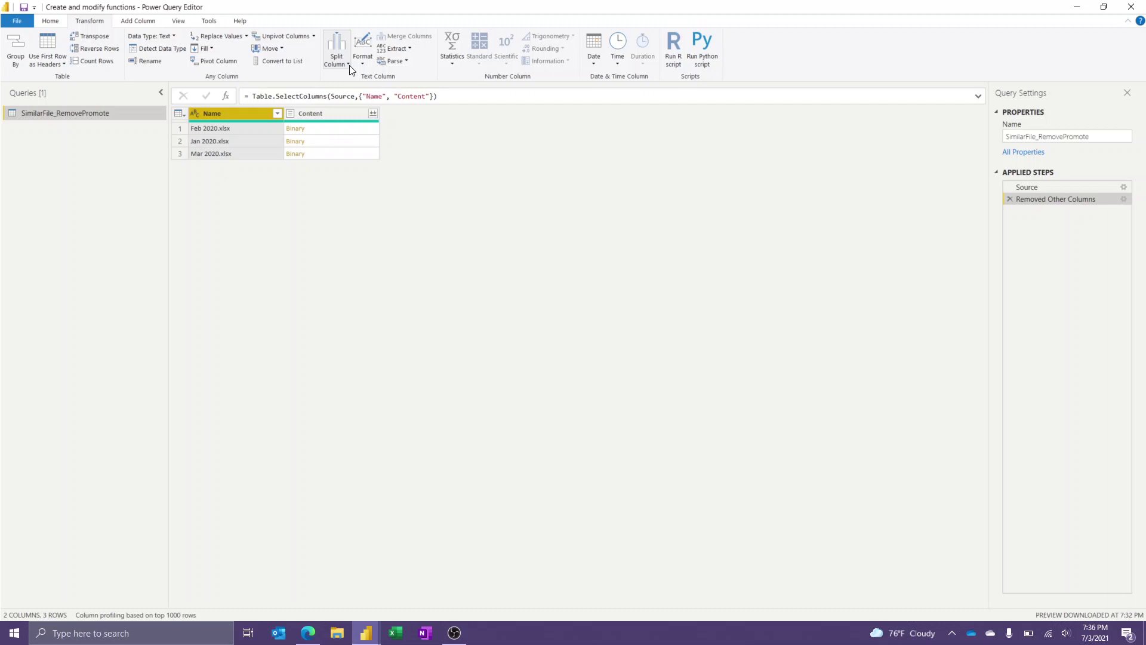
pyautogui.click(363, 56)
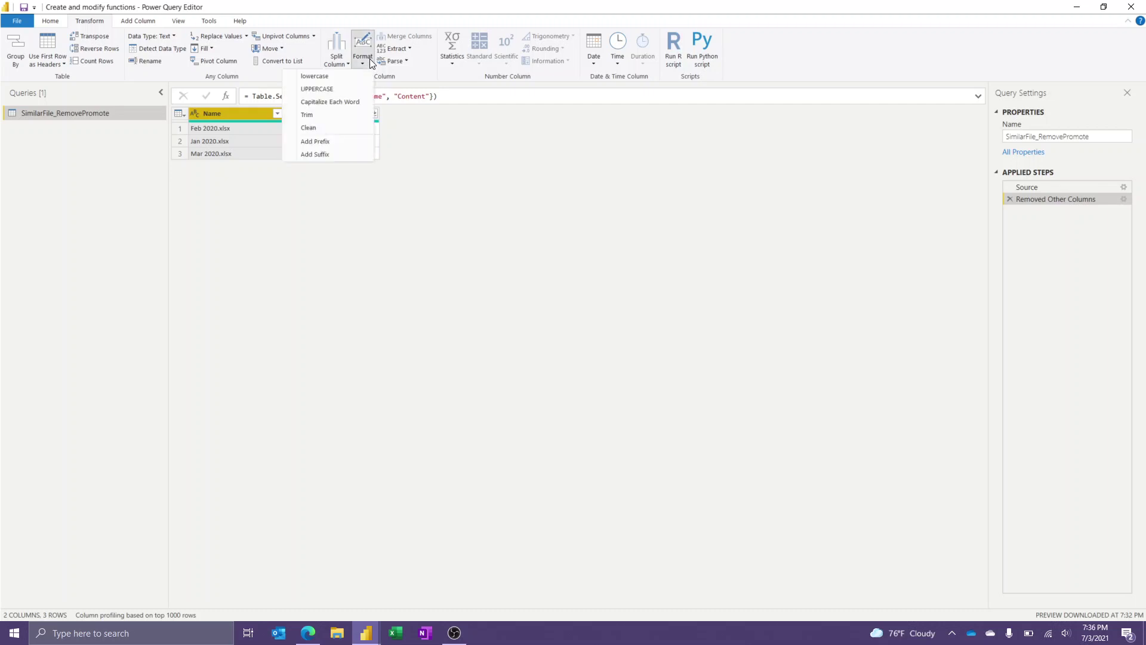
pyautogui.click(323, 116)
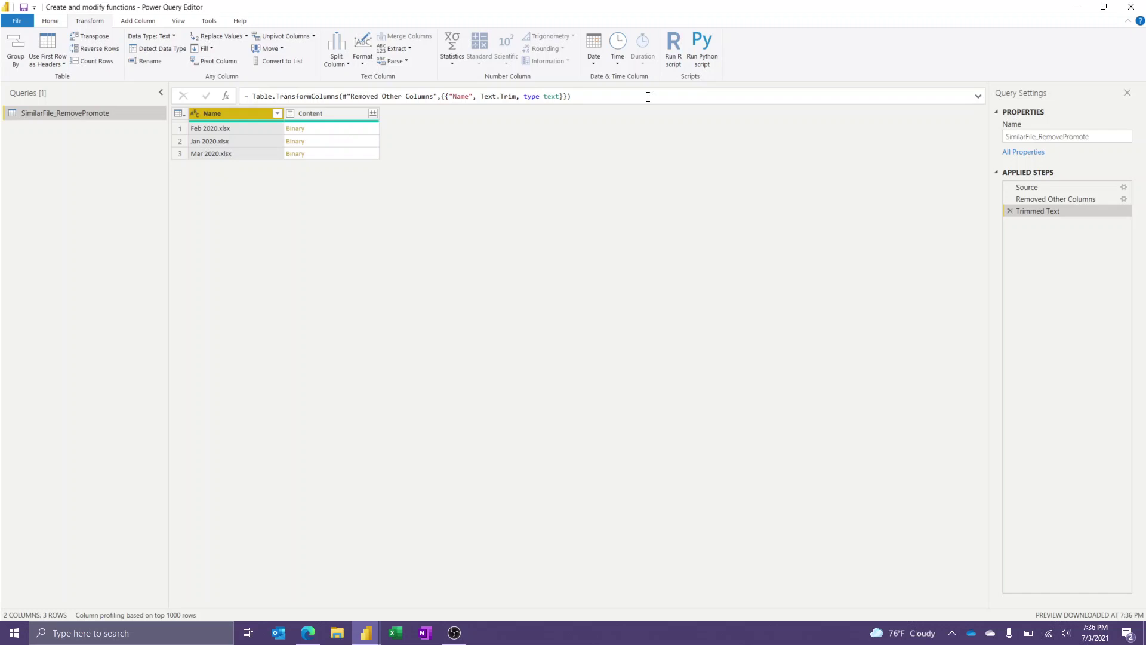
# Rewrite the Trimmed Text formula to apply each Excel.Workbook(_) to Content, then preview row 1.
pyautogui.moveTo(456, 96); pyautogui.dragTo(469, 97)
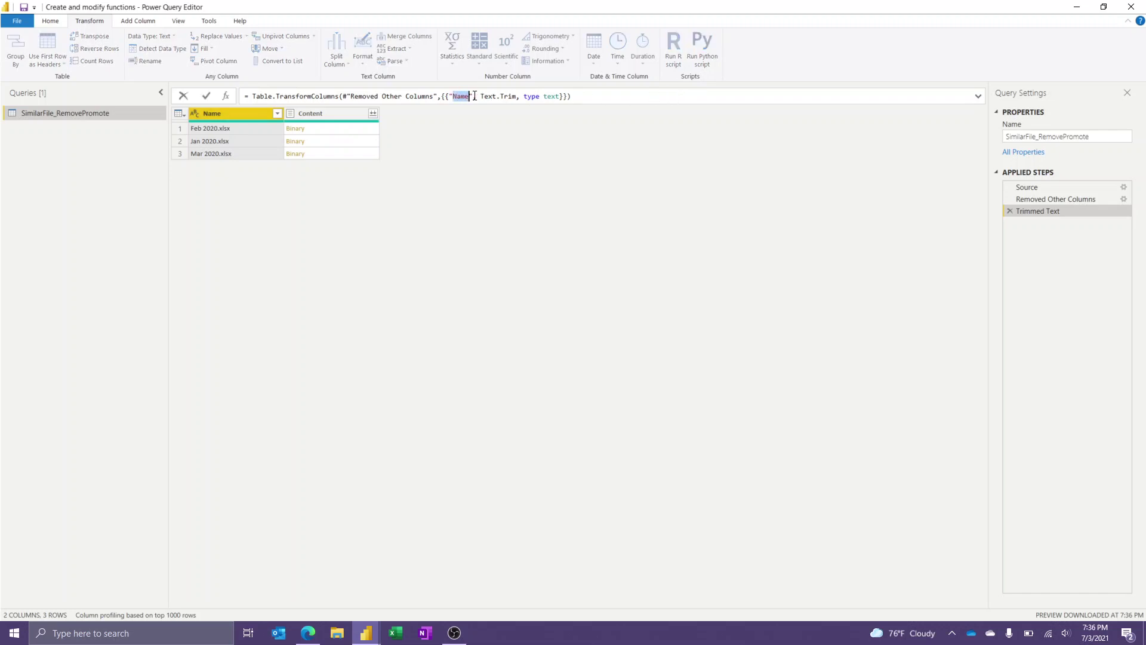
pyautogui.write('Content')
pyautogui.moveTo(532, 97); pyautogui.dragTo(572, 97)
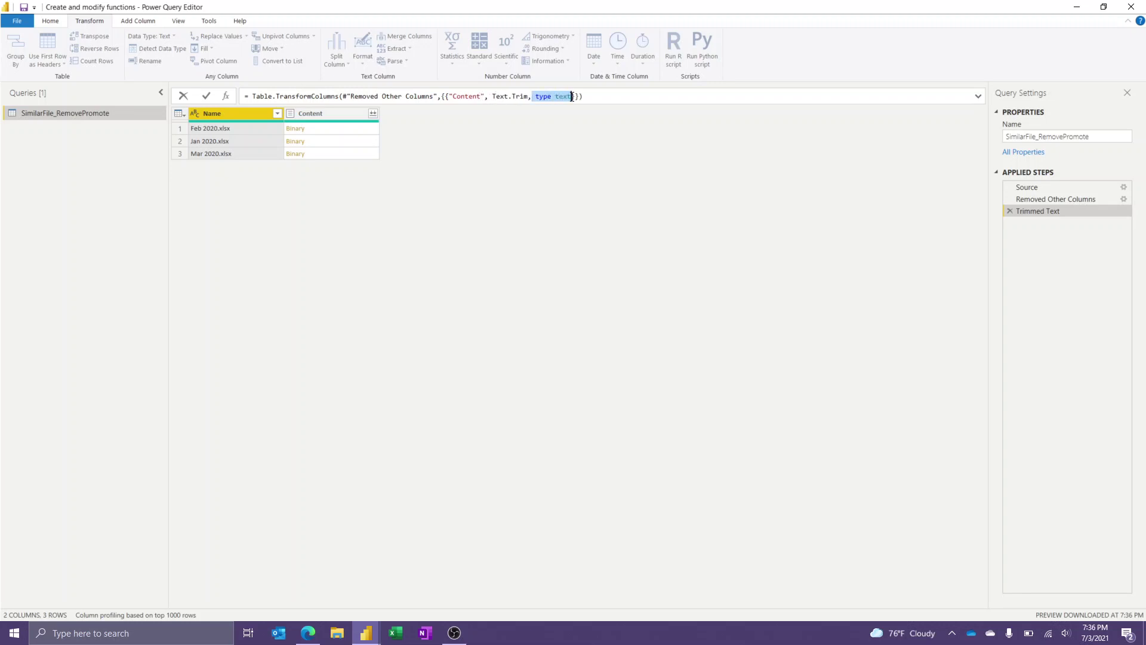
pyautogui.press('BackSpace')
pyautogui.moveTo(492, 97); pyautogui.dragTo(527, 96)
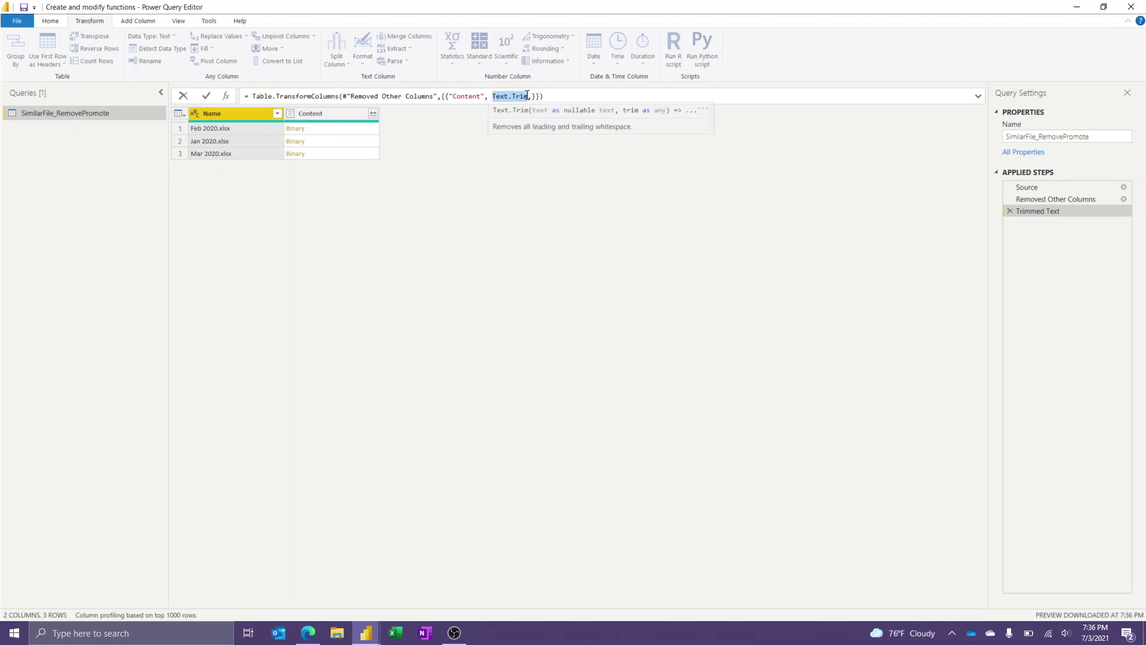
pyautogui.write('each ')
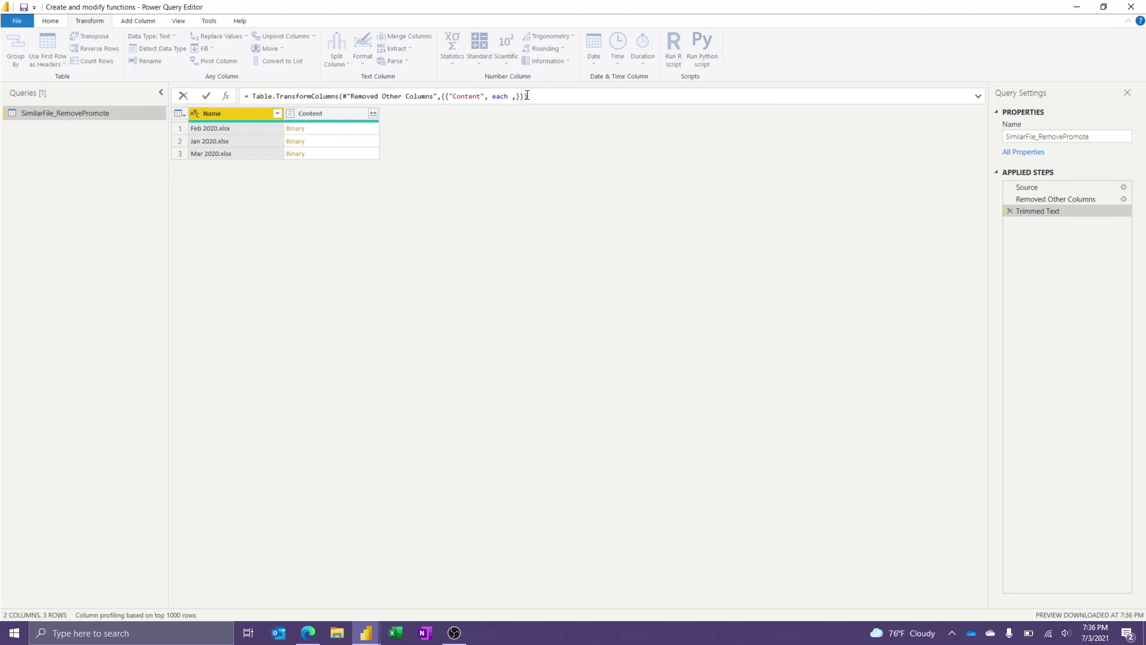
pyautogui.write('Excel')
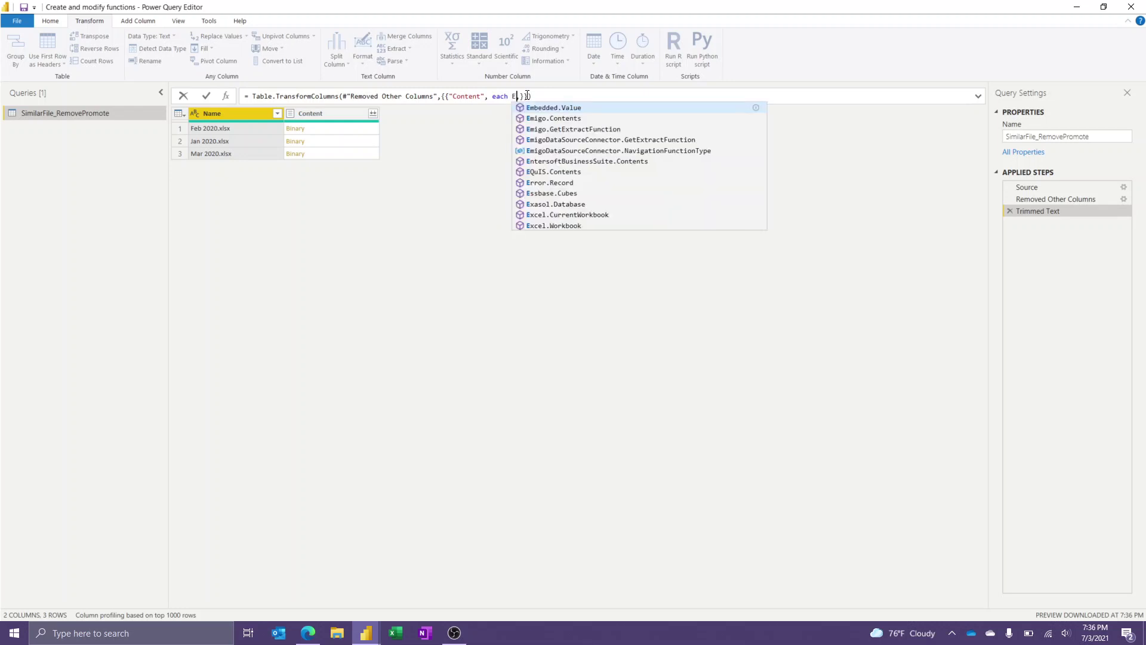
pyautogui.write('.Workbook')
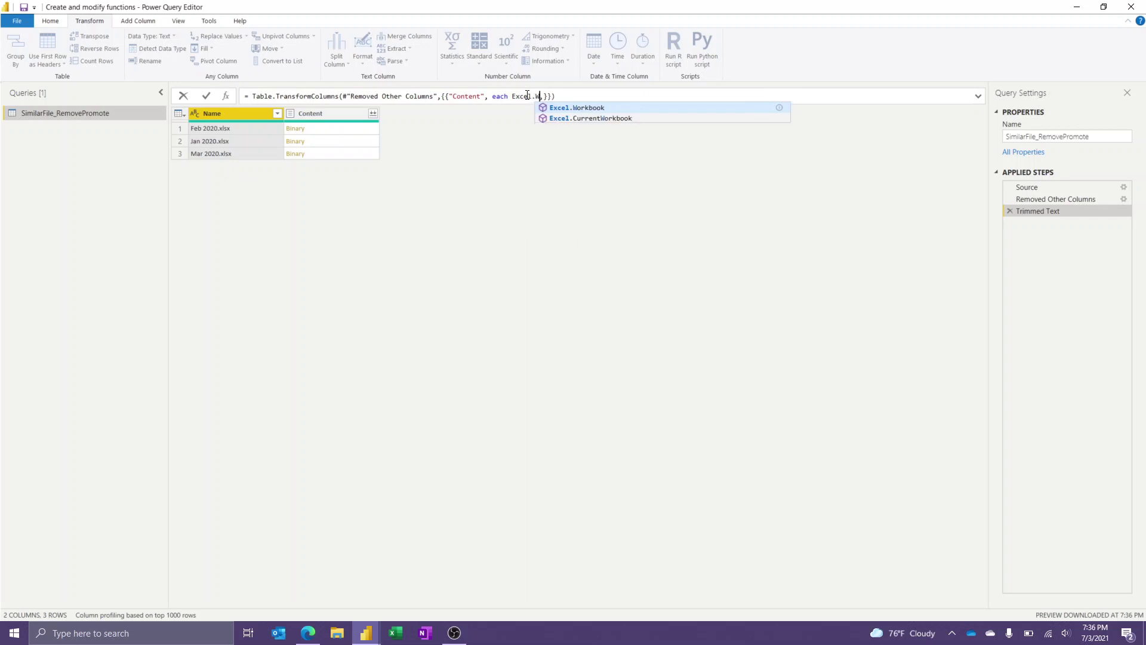
pyautogui.write('(')
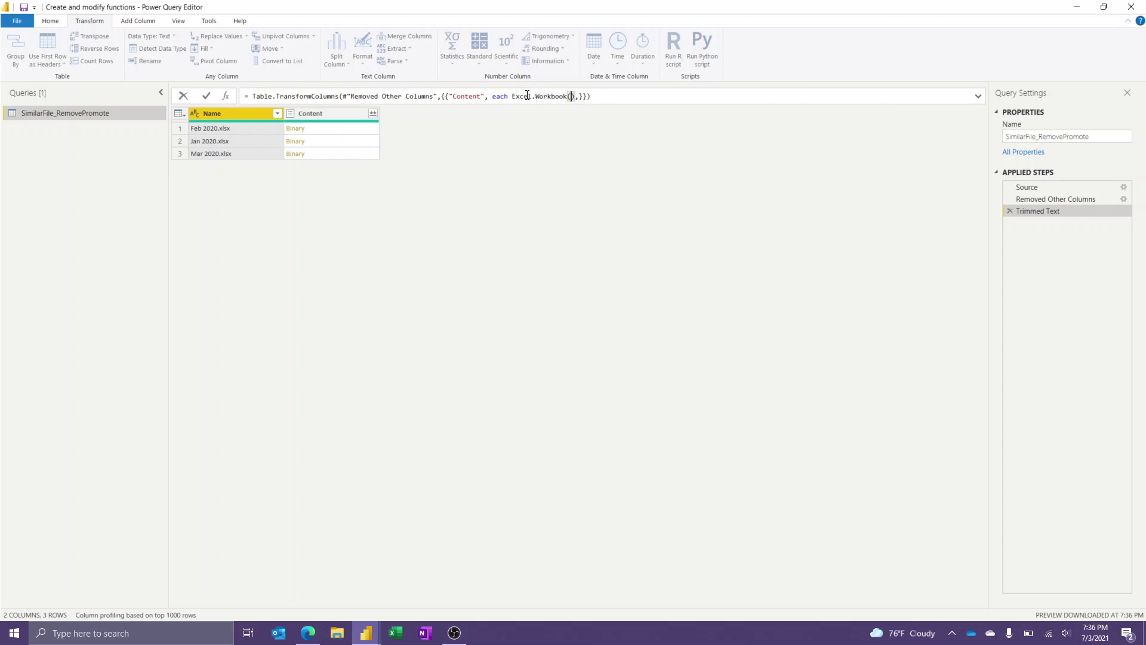
pyautogui.write('_')
pyautogui.moveTo(550, 95)
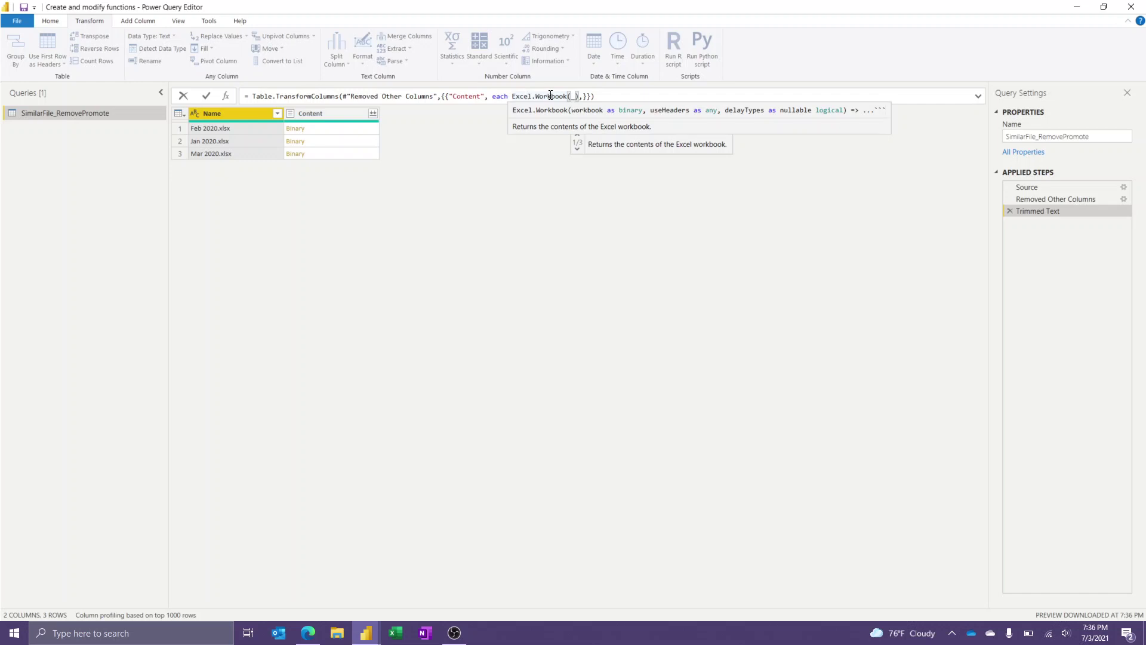
pyautogui.press('Right')
pyautogui.press('Delete')
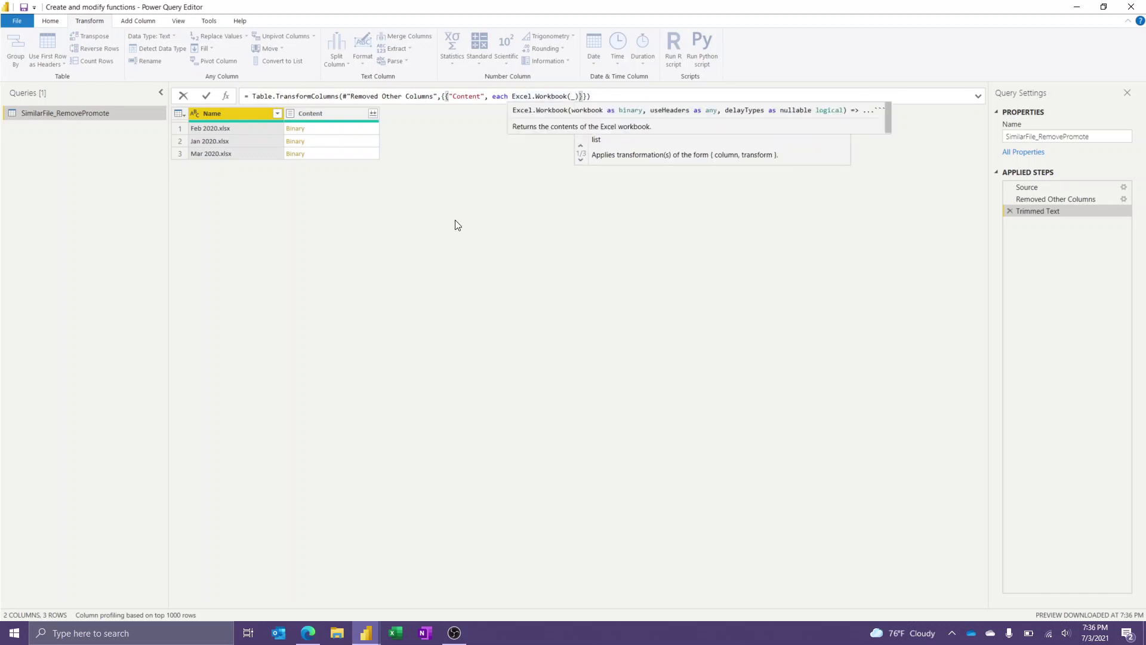
pyautogui.press('Return')
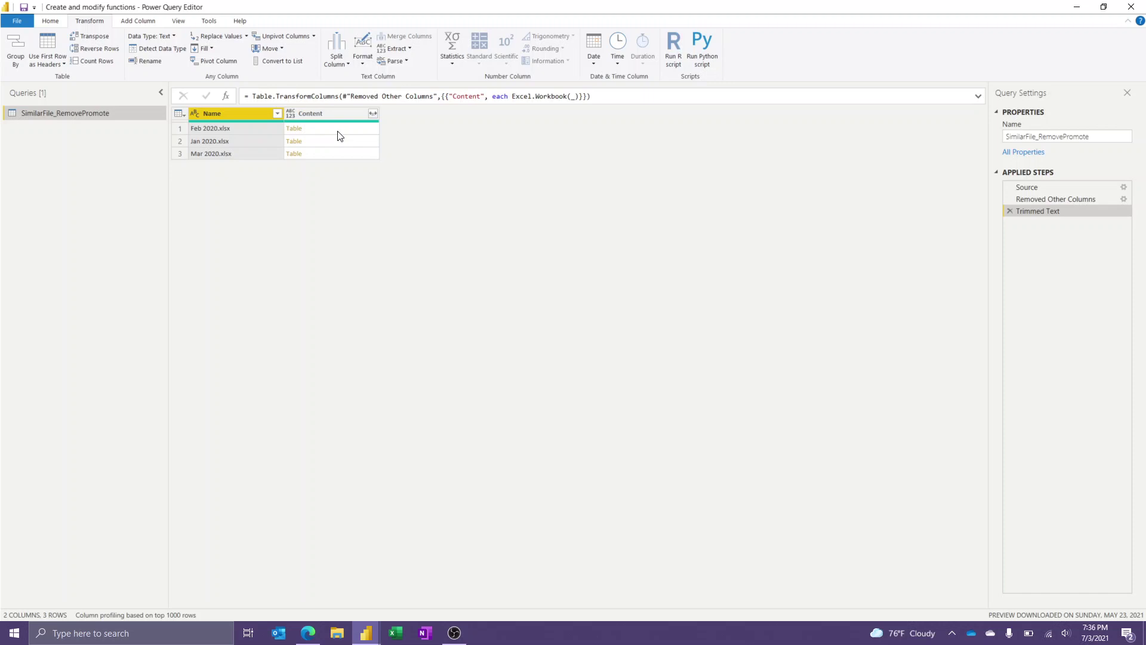
pyautogui.click(338, 132)
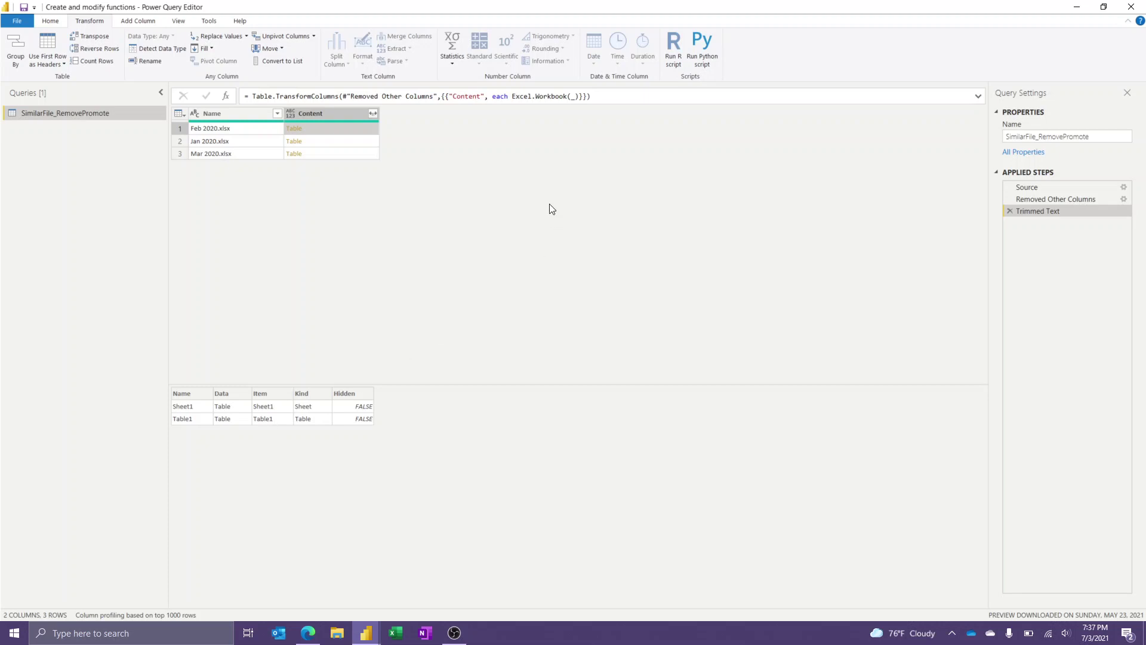
# Extend the formula to {1}[Data] and preview the extracted table's columns.
pyautogui.click(579, 96)
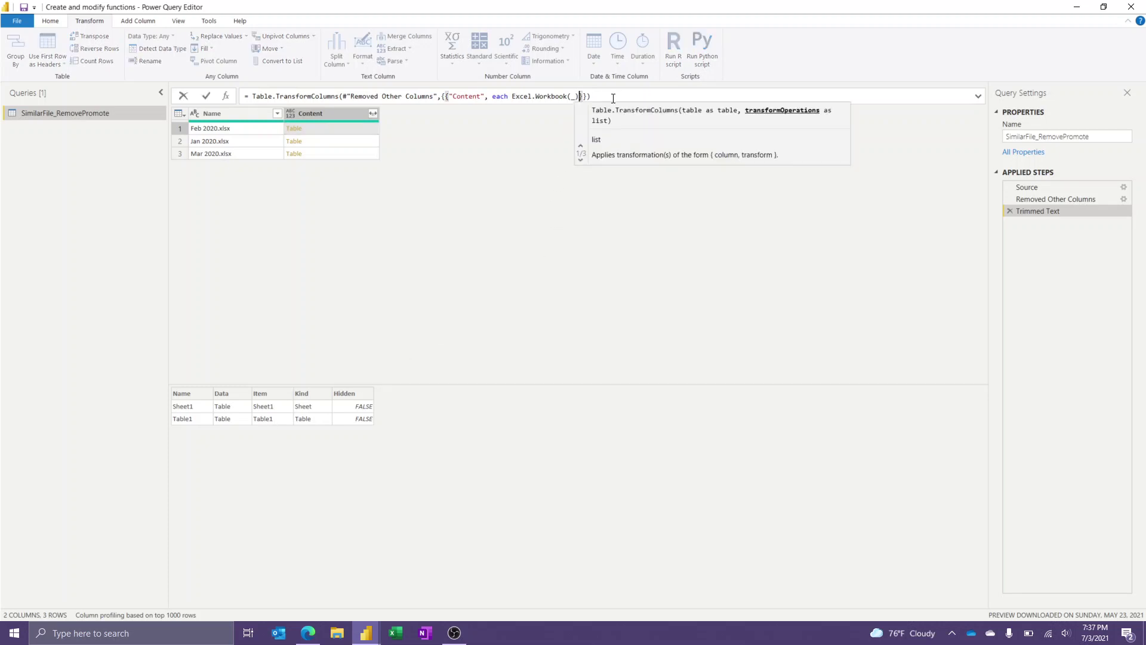
pyautogui.write('{')
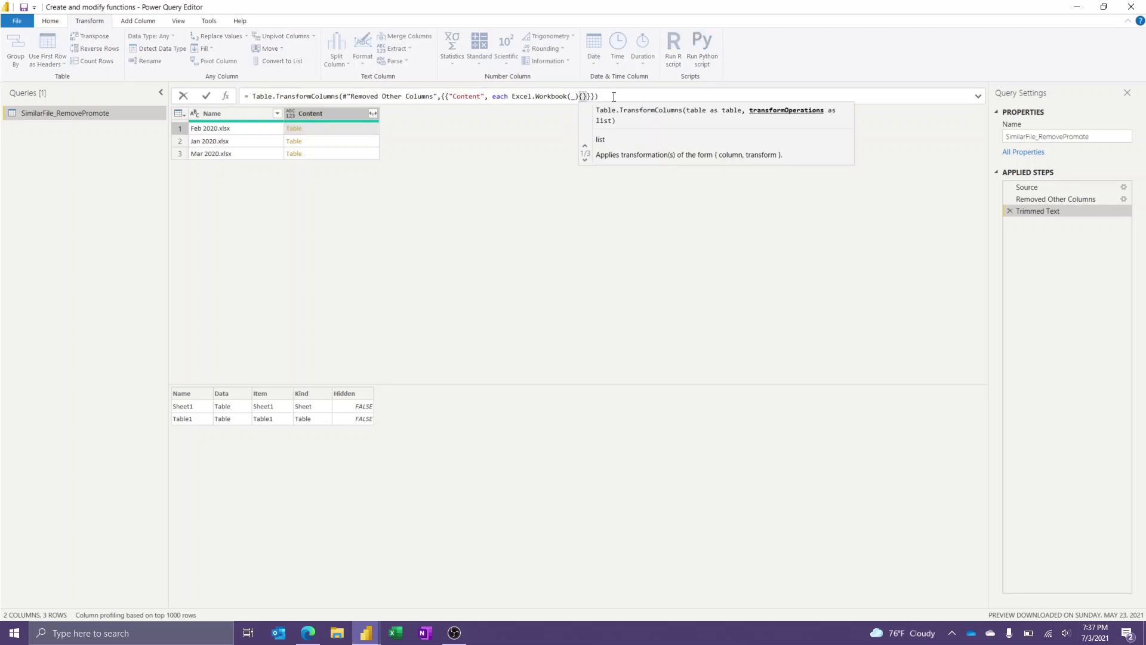
pyautogui.write('1')
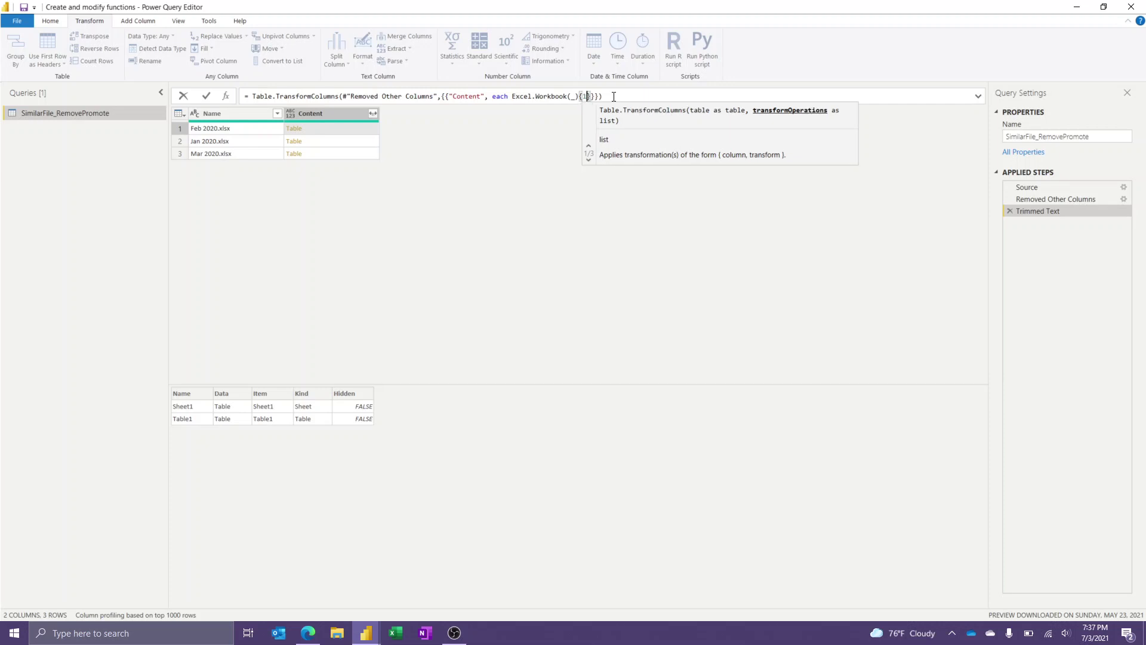
pyautogui.press('Return')
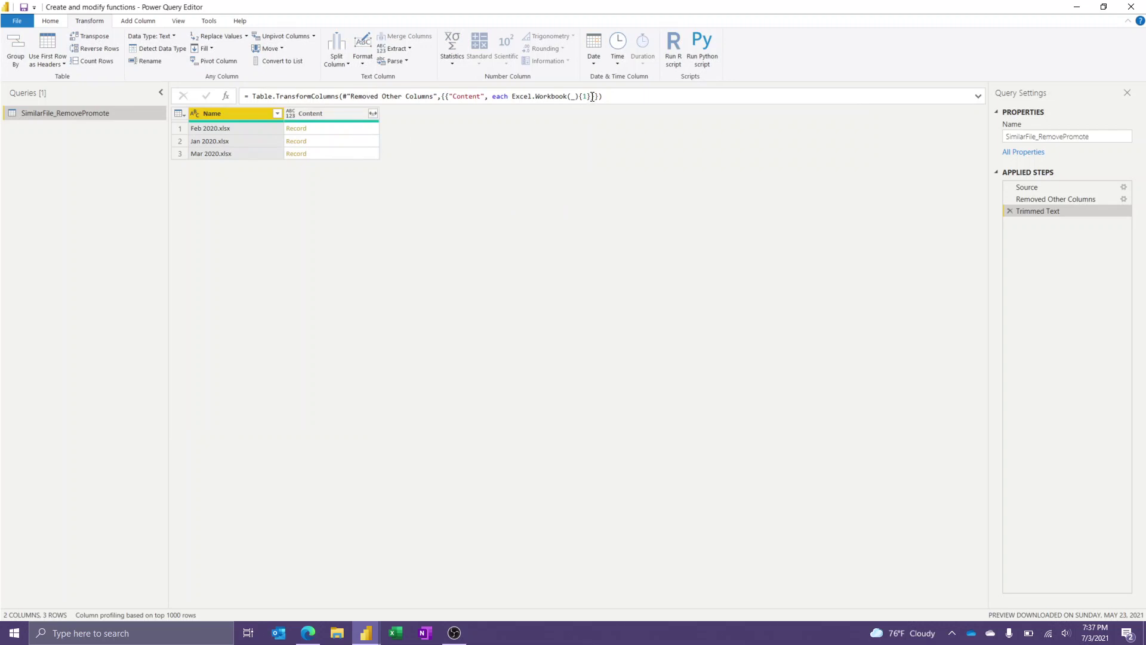
pyautogui.click(340, 130)
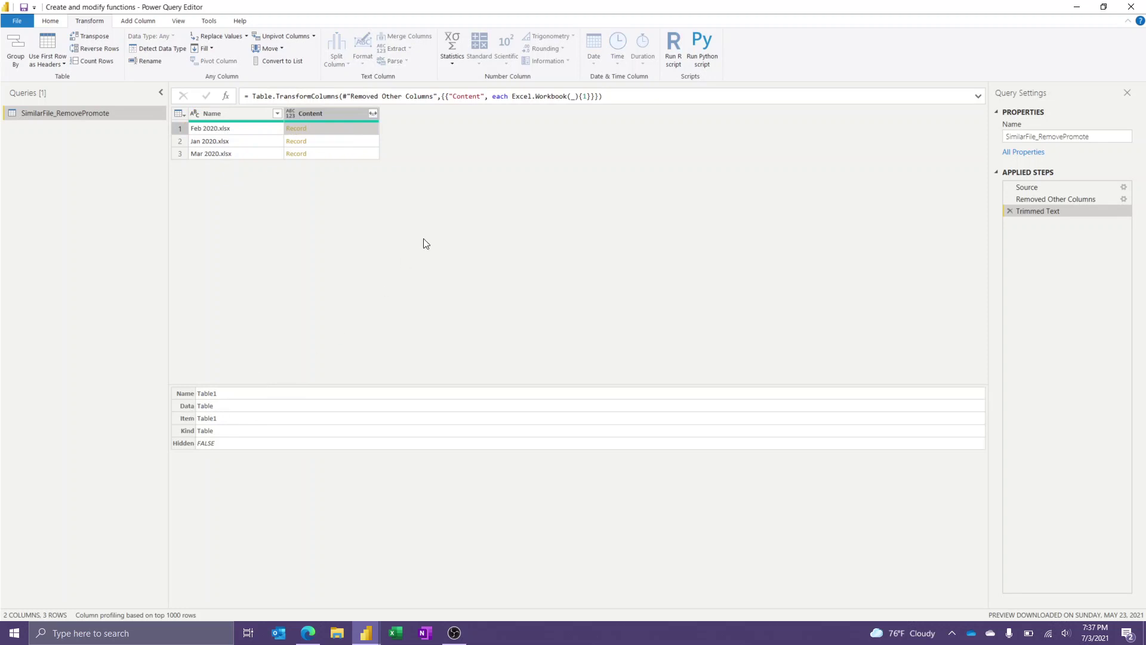
pyautogui.click(591, 97)
pyautogui.write('[Data')
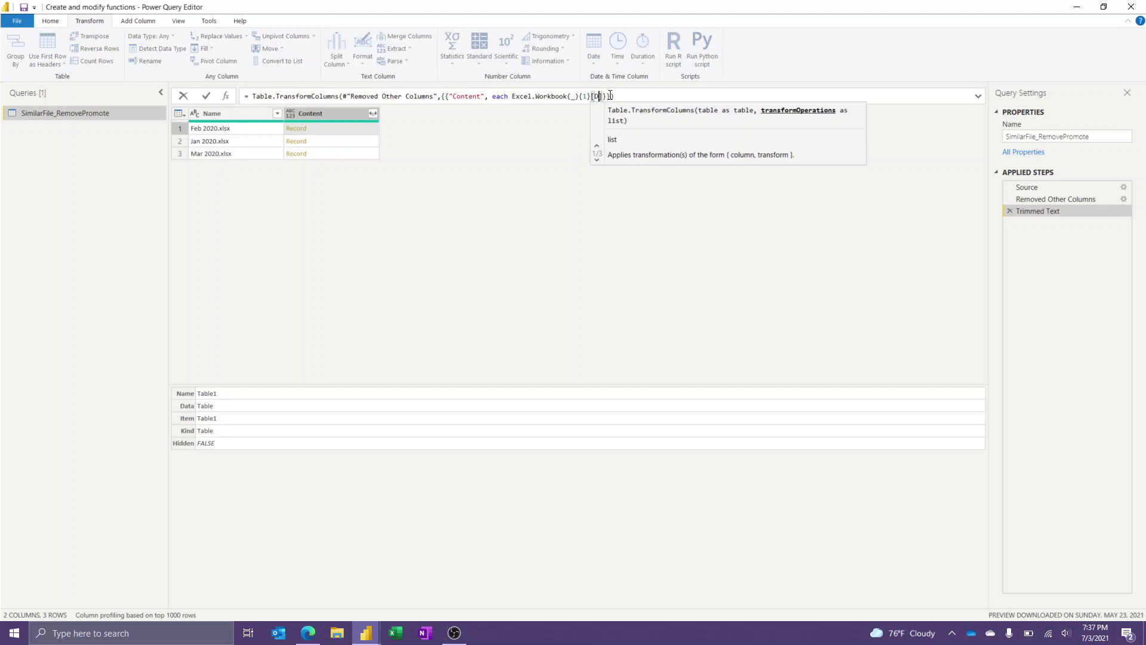
pyautogui.press('Return')
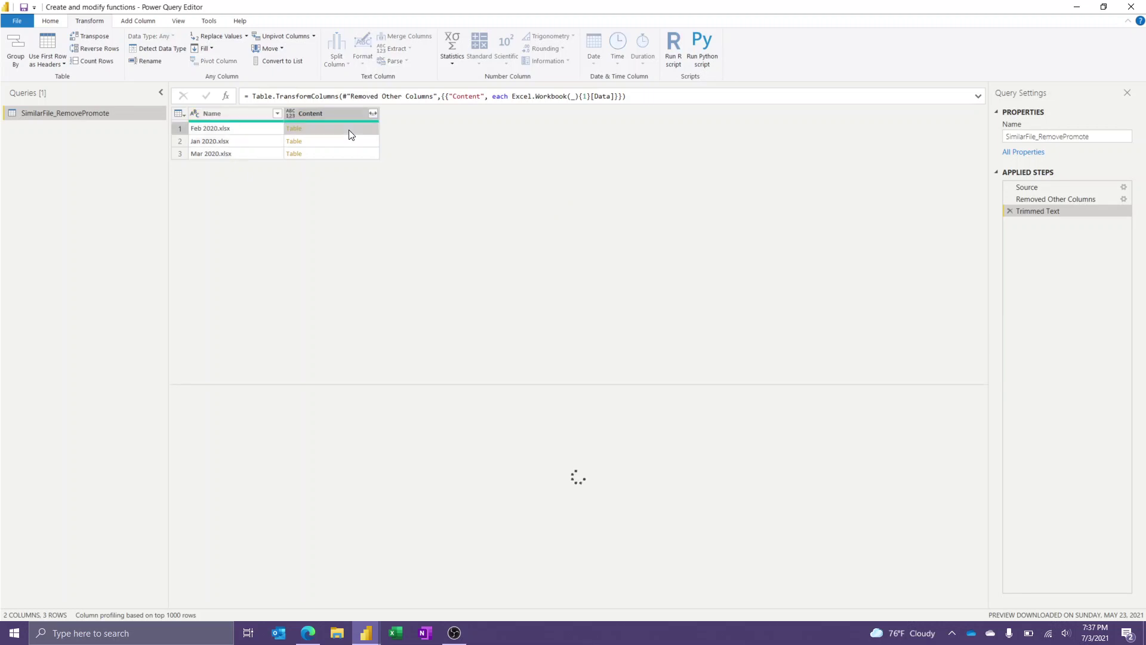
pyautogui.click(350, 131)
pyautogui.click(372, 113)
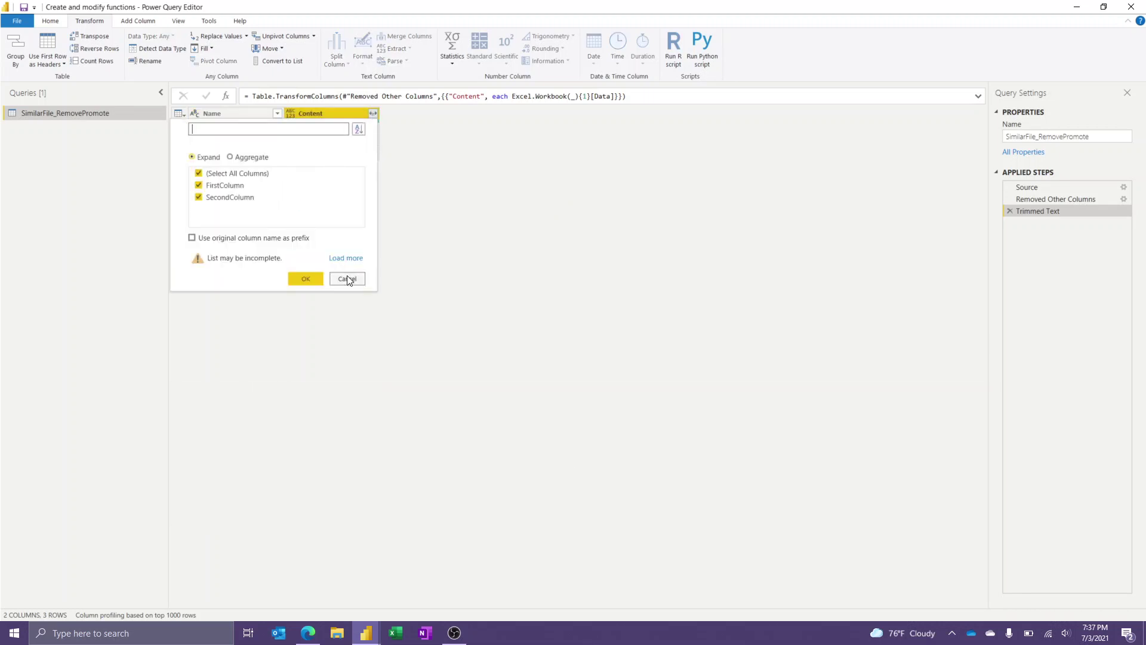
pyautogui.click(348, 279)
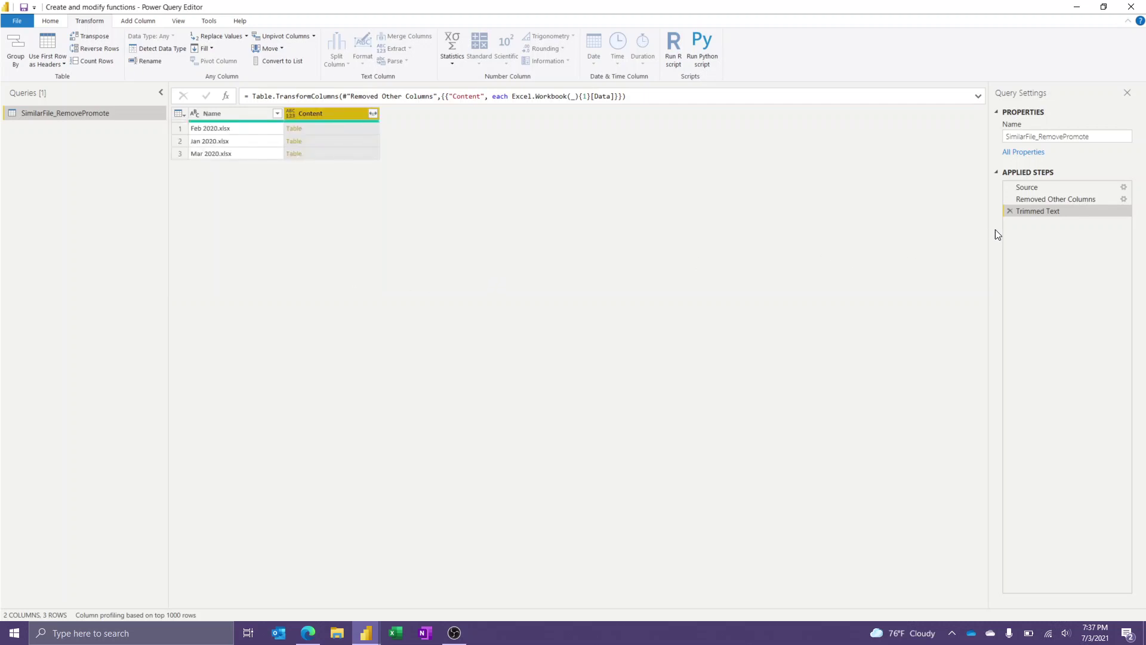
# Rename the step ExtractData, then delete it.
pyautogui.rightClick(1041, 212)
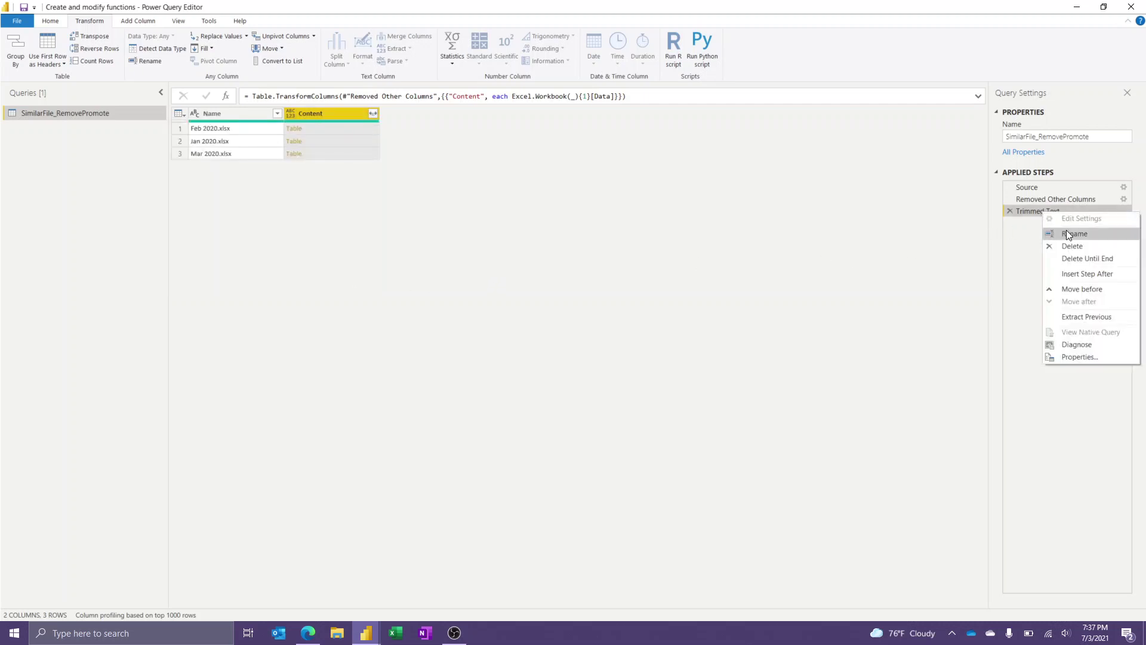
pyautogui.press('Escape')
pyautogui.write('Ex')
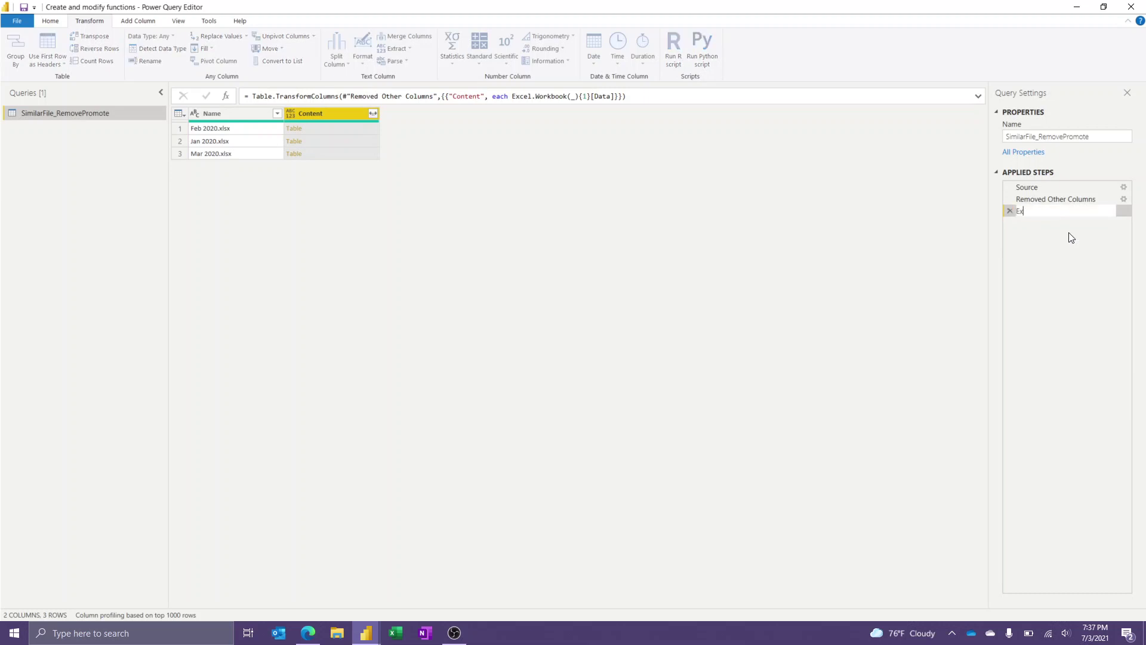
pyautogui.write('tractData')
pyautogui.press('Return')
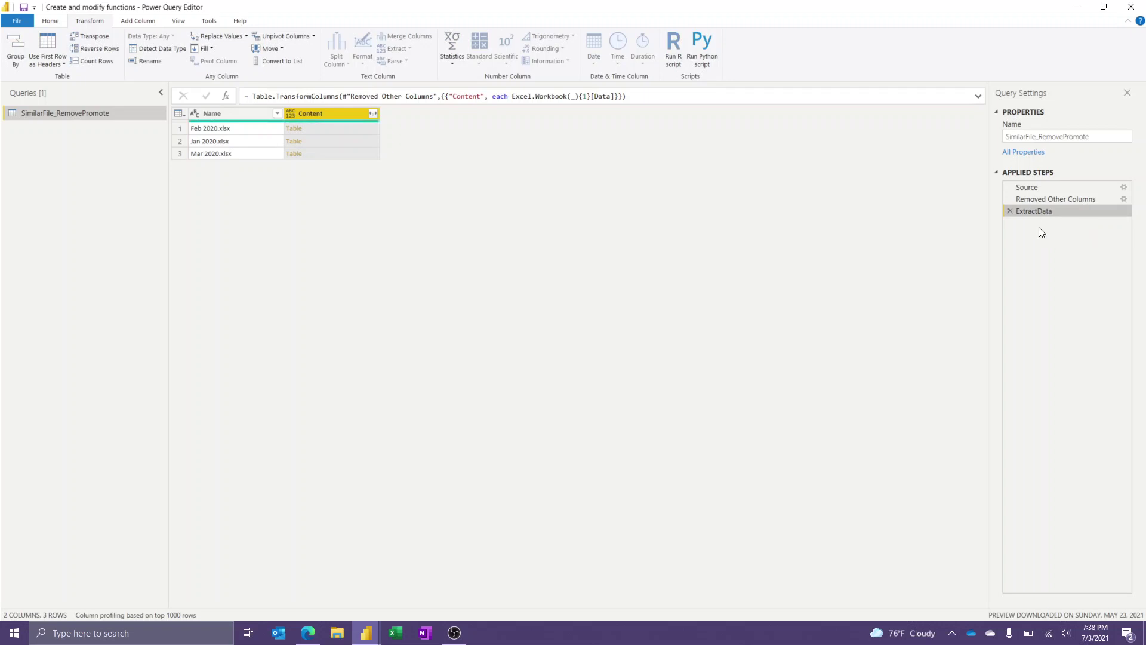
pyautogui.click(1010, 210)
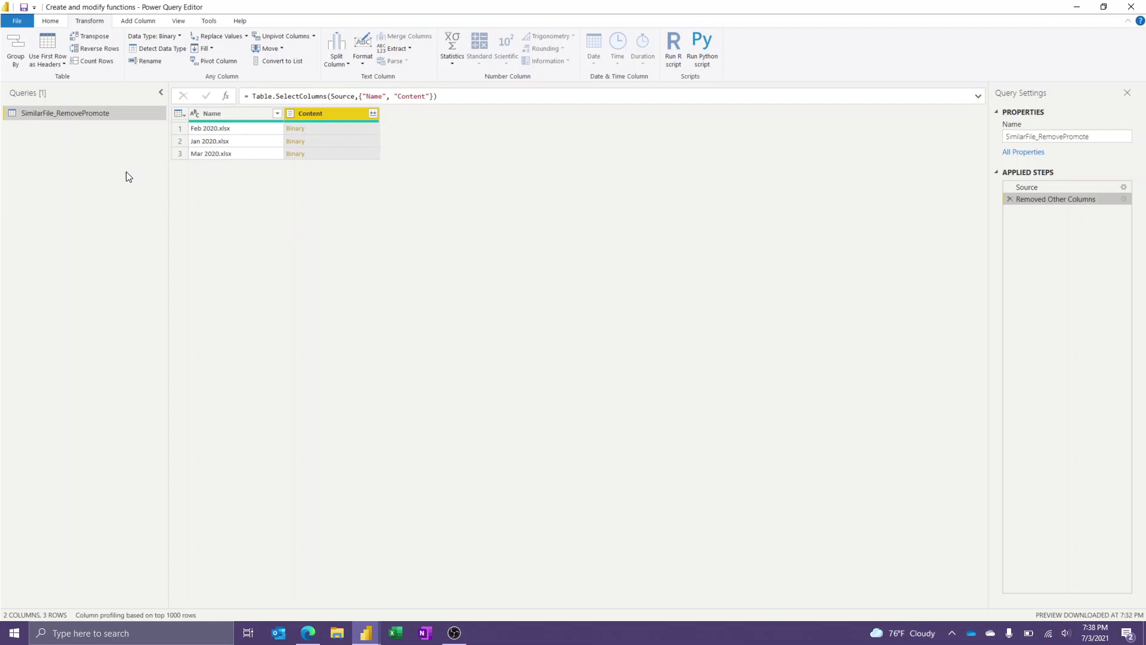
# Duplicate the SimilarFile_RemovePromote query and name the copy fnTransformFile.
pyautogui.rightClick(99, 115)
pyautogui.click(134, 206)
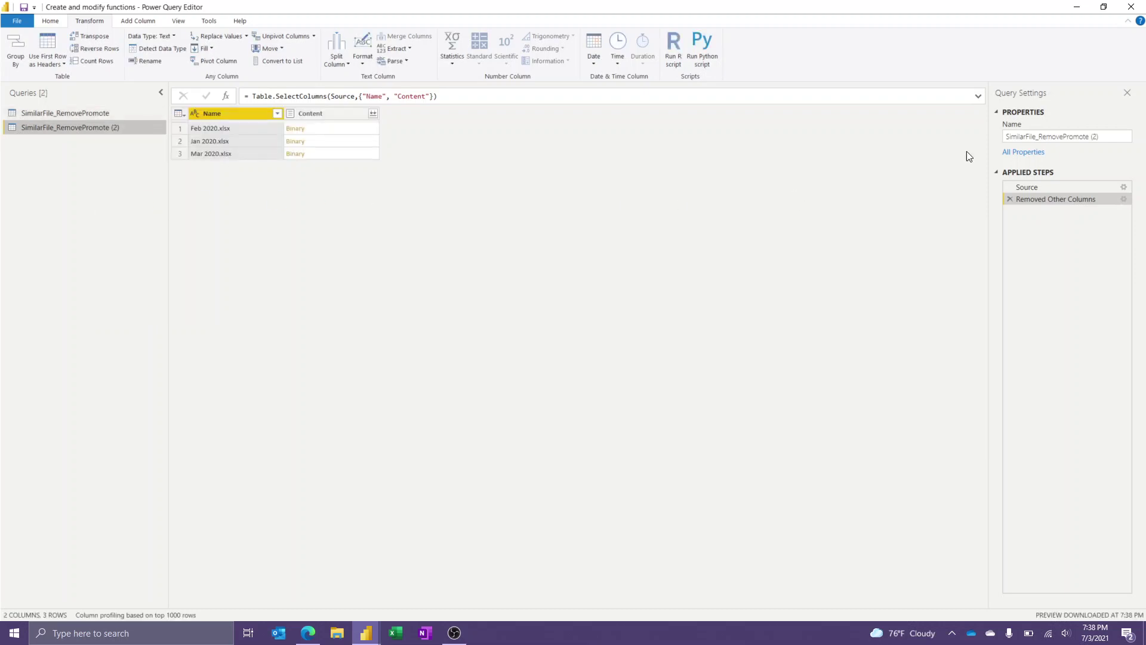
pyautogui.tripleClick(1066, 141)
pyautogui.write('f')
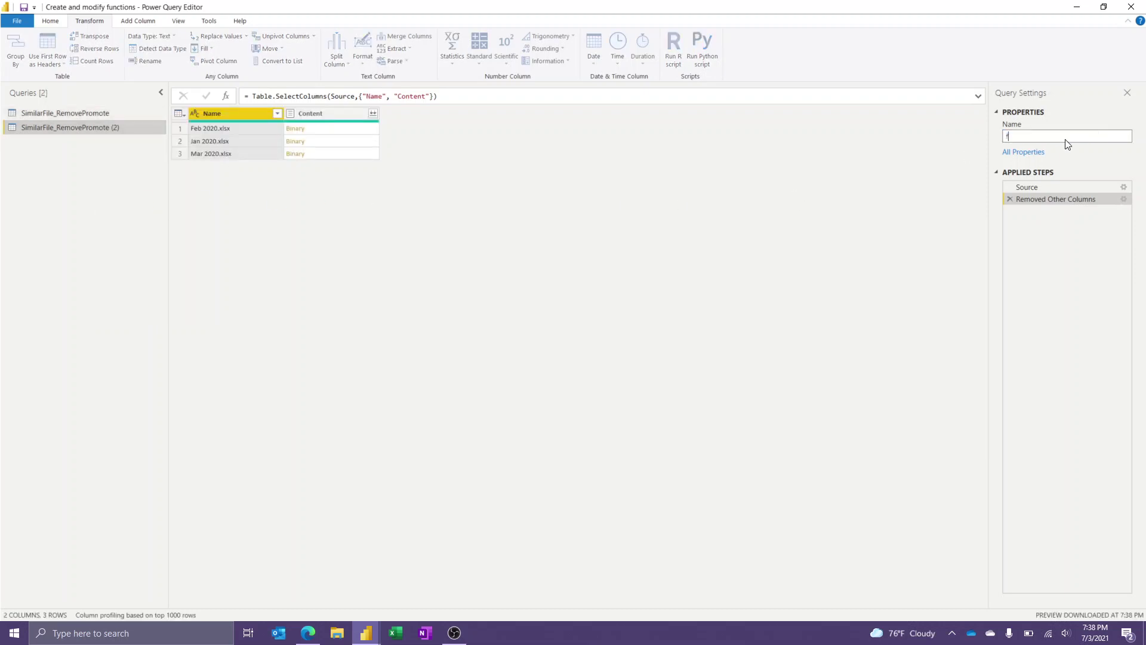
pyautogui.write('nTransformFile')
pyautogui.press('Return')
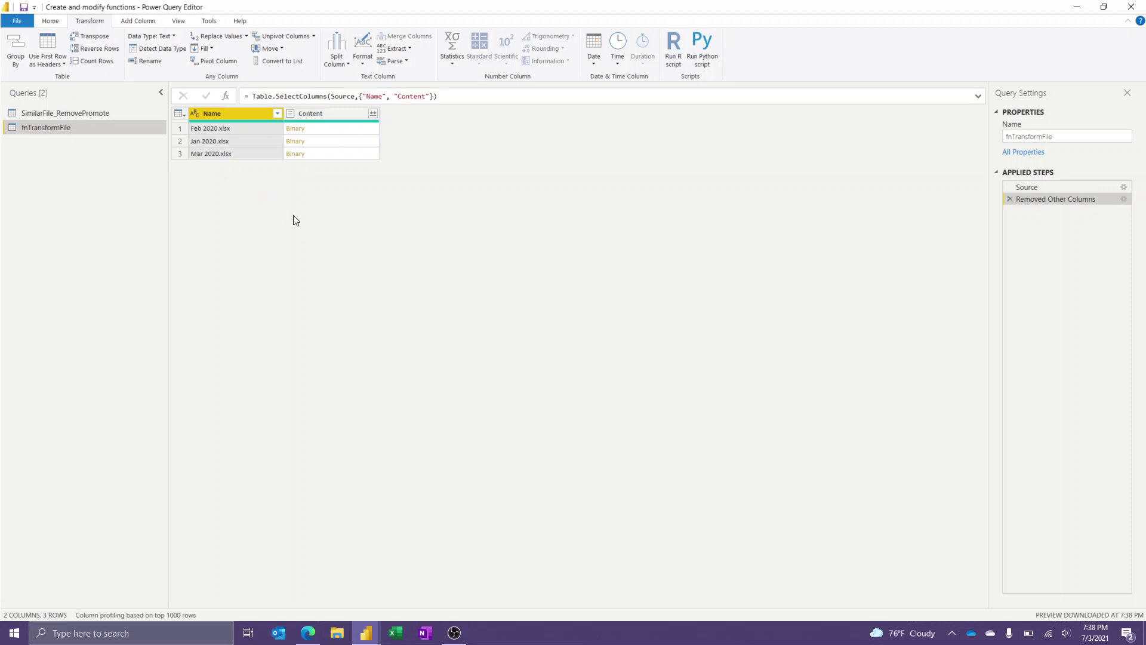
# Drill down into the first file's Content, Feb 2020.xlsx, and view its Imported Excel step listing Sheet1 and Table1.
pyautogui.click(327, 129)
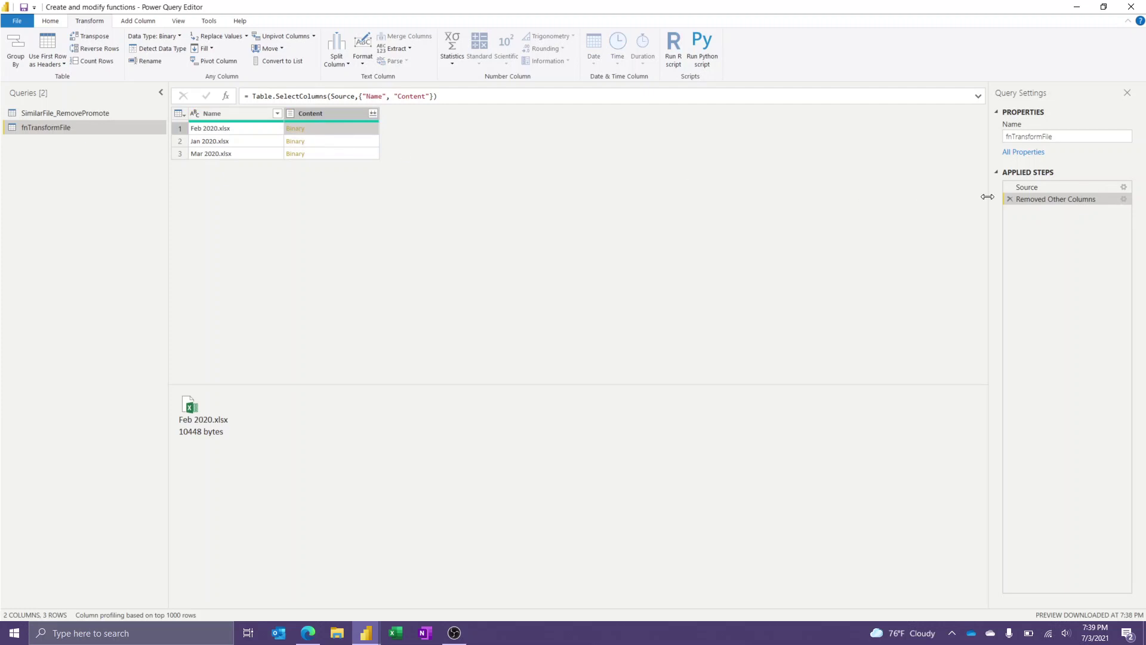
pyautogui.rightClick(317, 128)
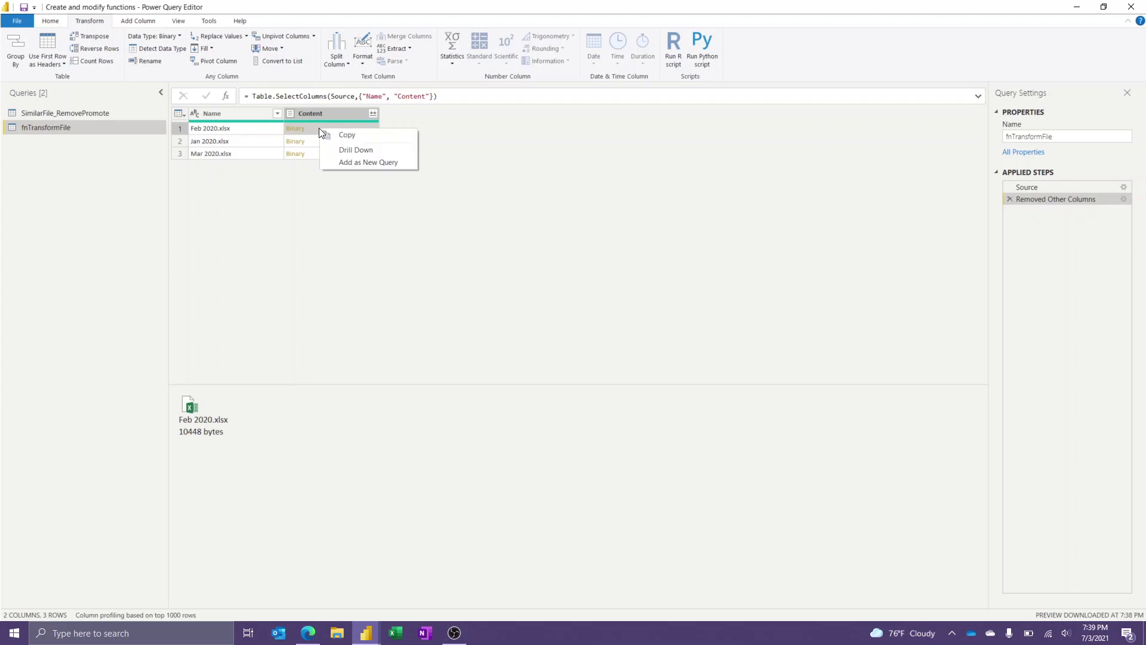
pyautogui.click(345, 149)
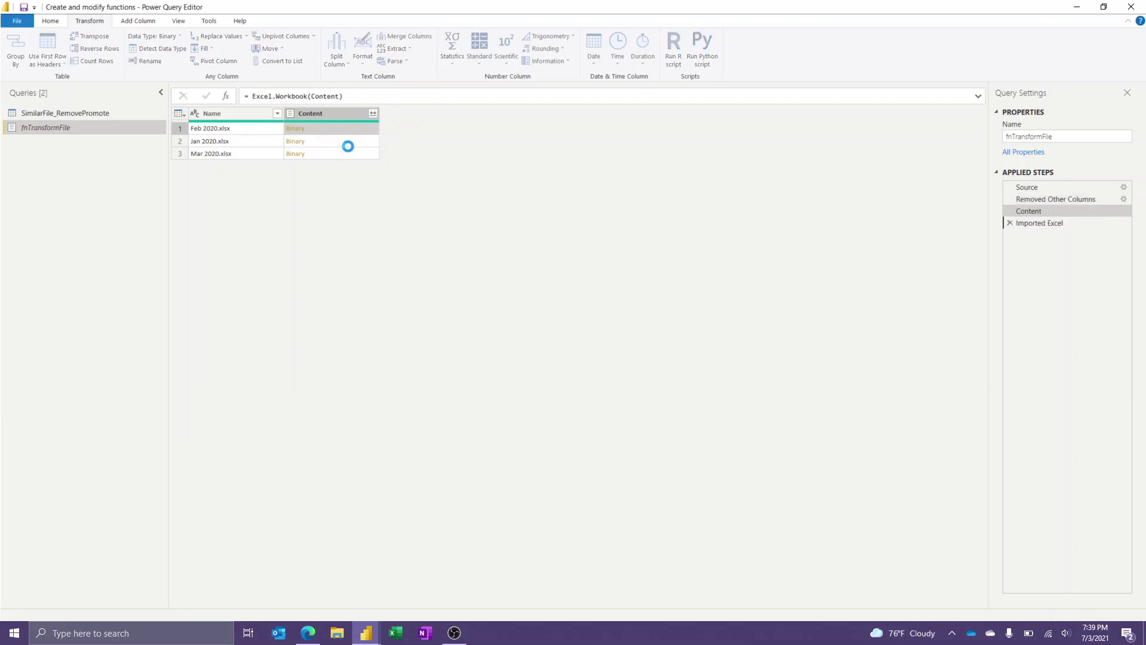
pyautogui.click(1033, 211)
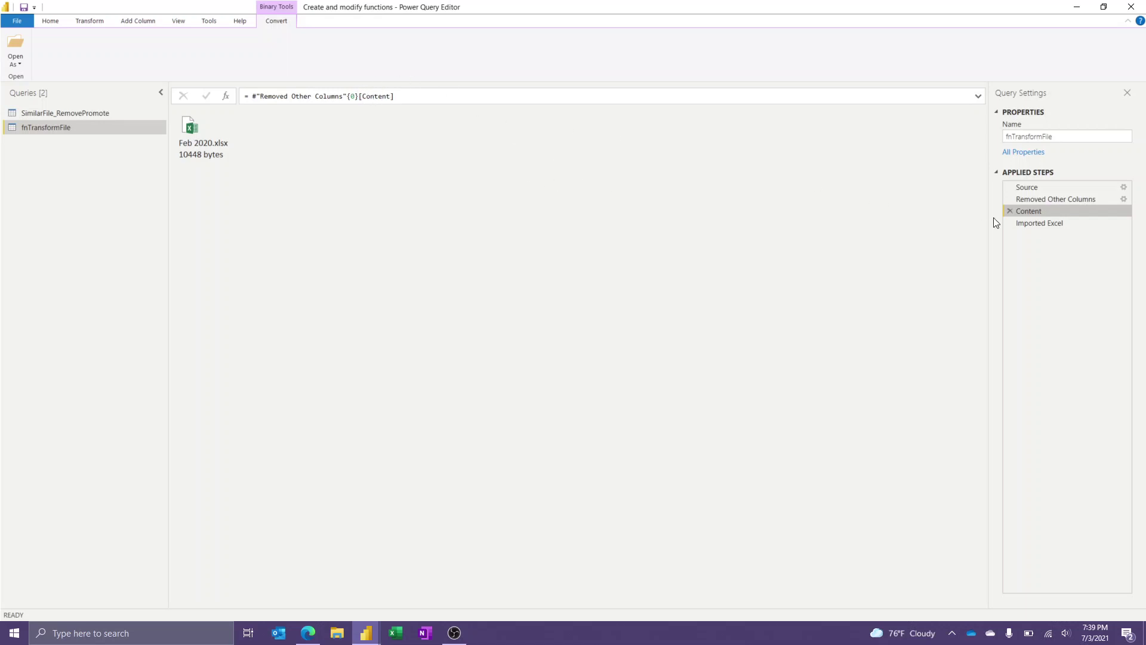
pyautogui.click(1035, 224)
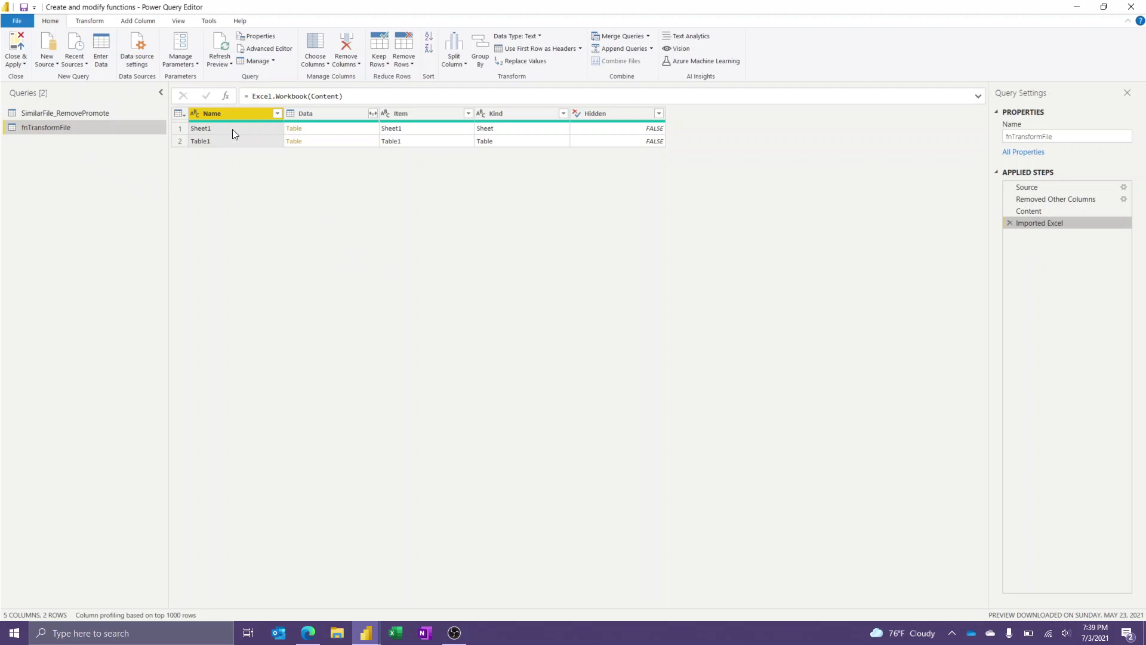
# Filter Item to Table1, drill into its data, and set SecondColumn's type to Percentage.
pyautogui.moveTo(235, 121)
pyautogui.click(468, 114)
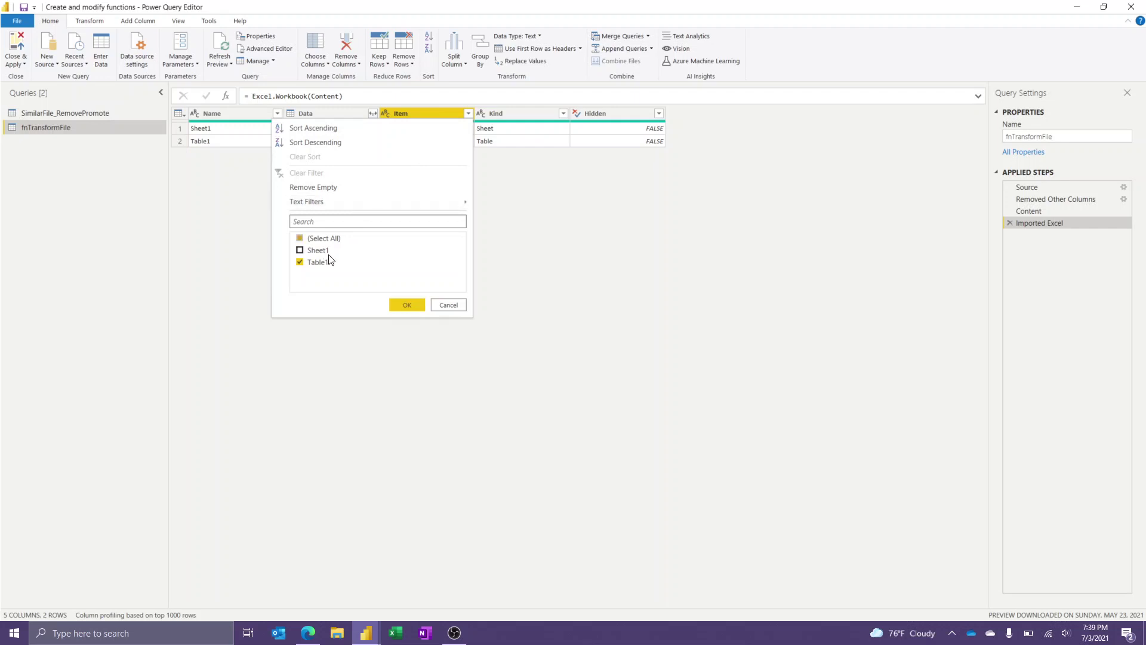
pyautogui.click(322, 250)
pyautogui.click(408, 303)
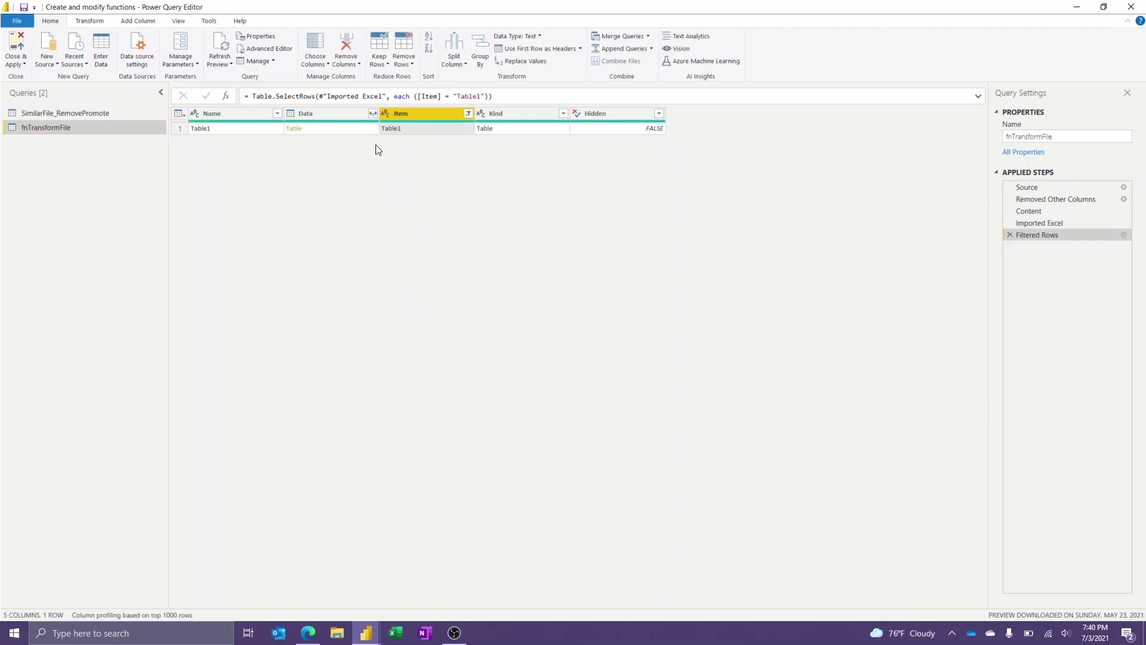
pyautogui.click(298, 130)
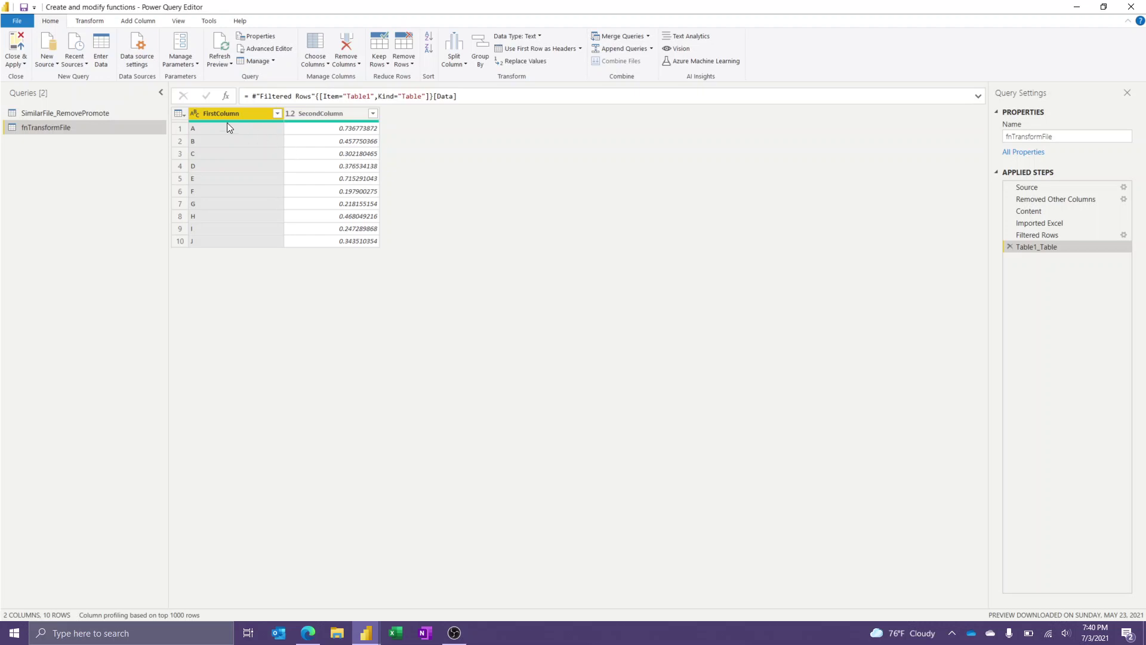
pyautogui.click(291, 116)
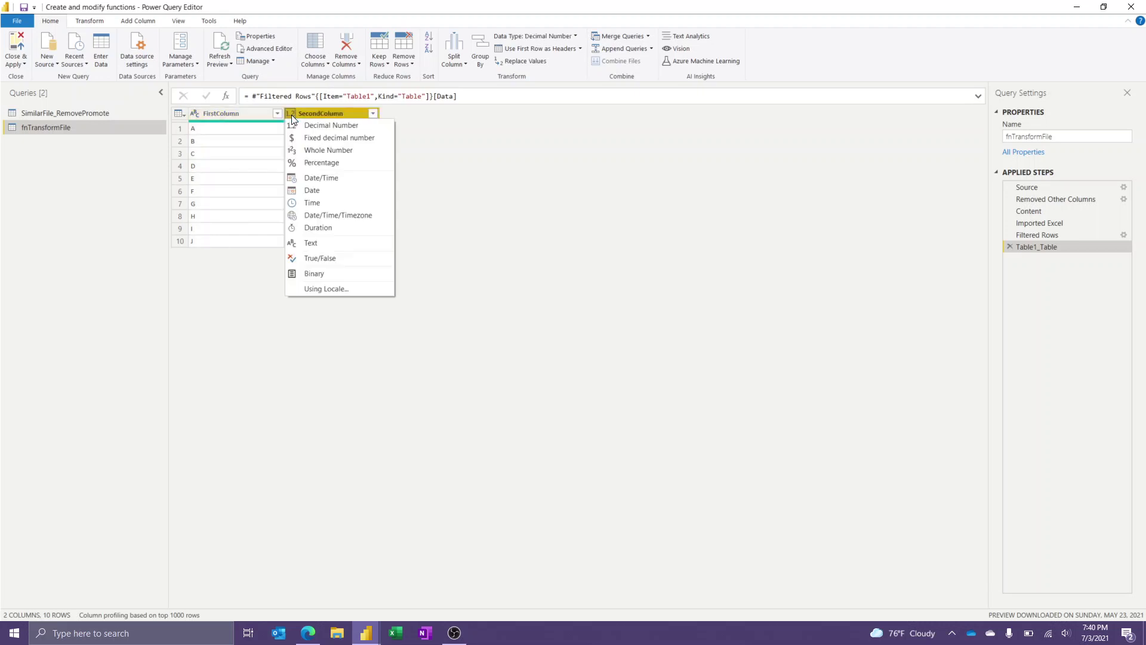
pyautogui.click(316, 163)
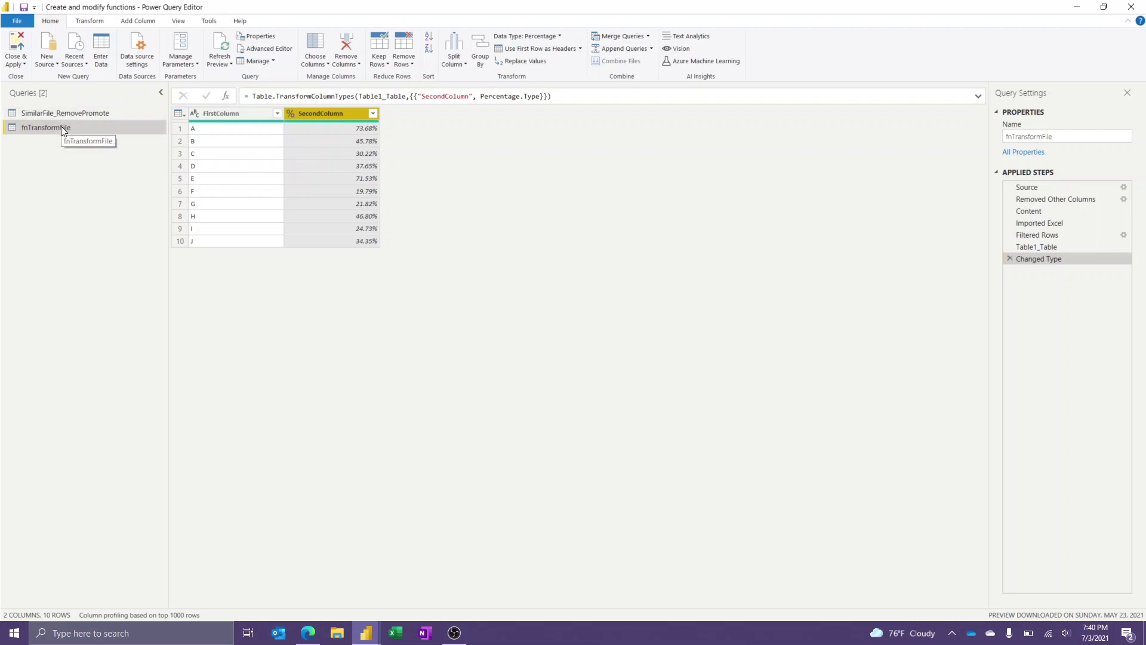
# In the Advanced Editor, add the line '(filecontent)=> Content = filecontent,' below the Content step.
pyautogui.click(264, 47)
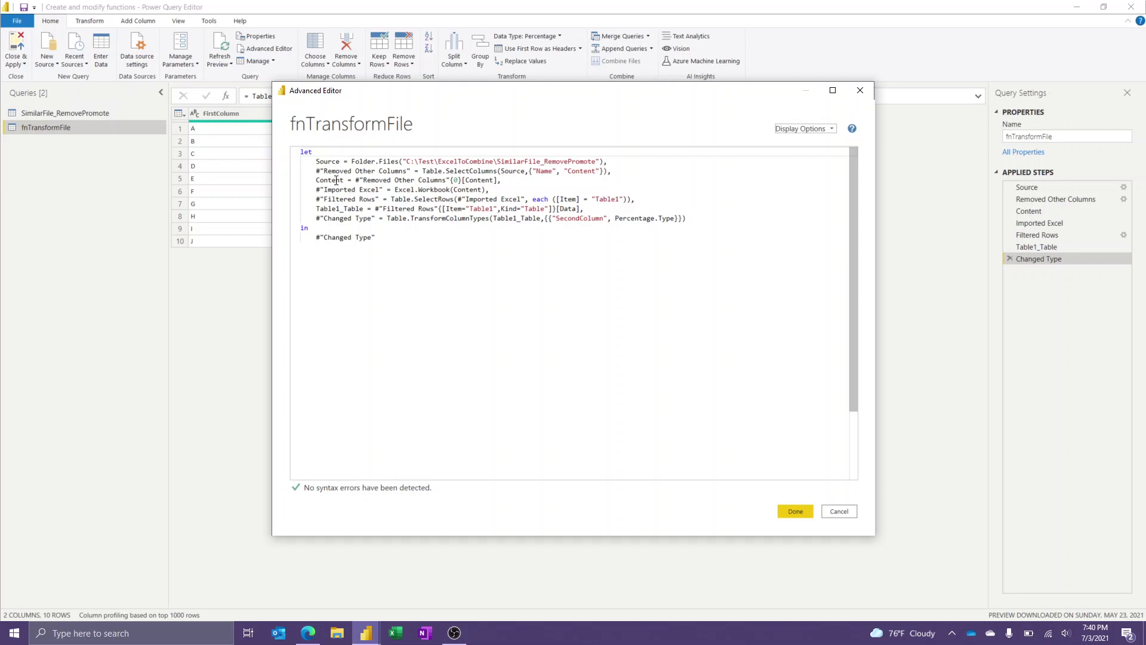
pyautogui.click(515, 183)
pyautogui.press('Return')
pyautogui.press('Return')
pyautogui.press('Return')
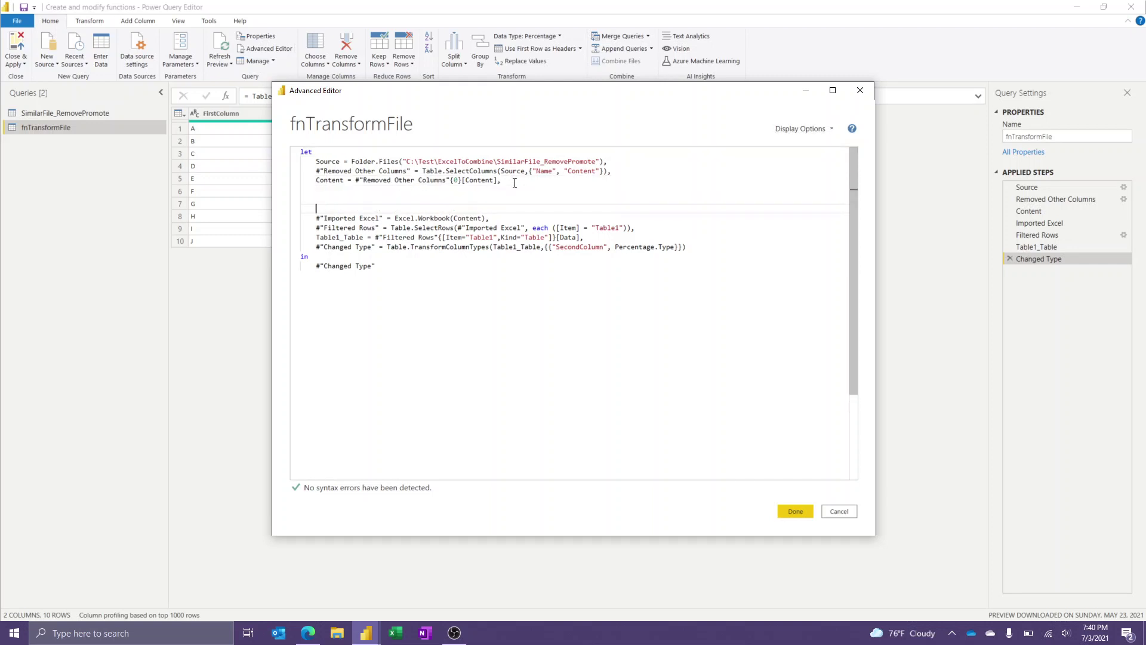
pyautogui.press('Up')
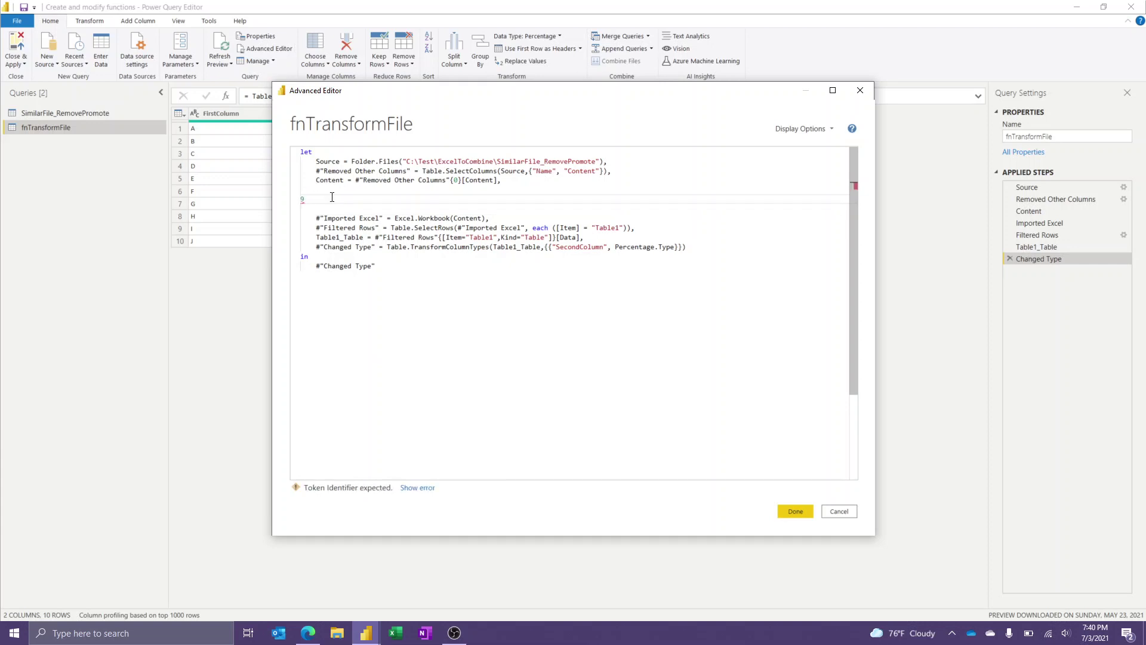
pyautogui.write('(filecontent')
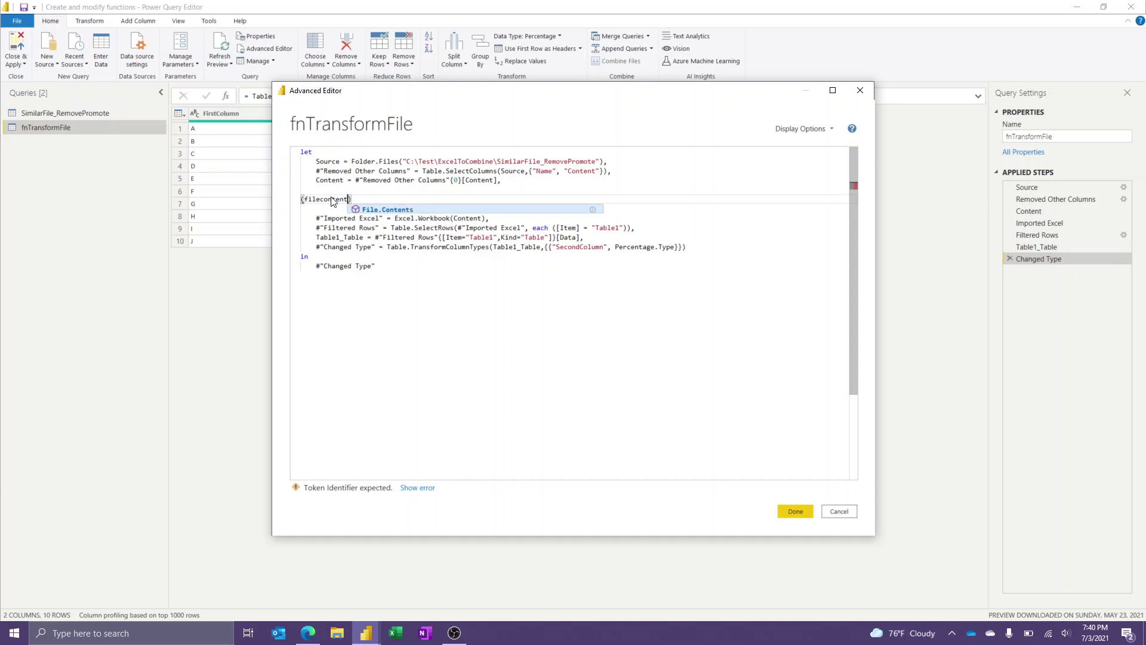
pyautogui.write(')')
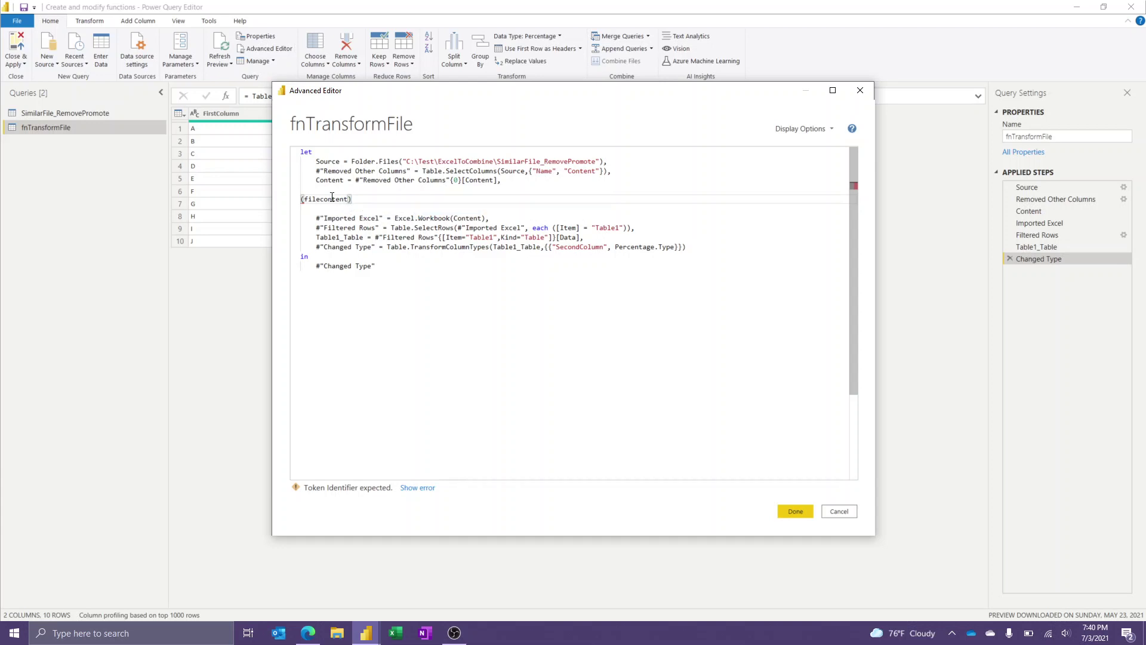
pyautogui.write('=> Content')
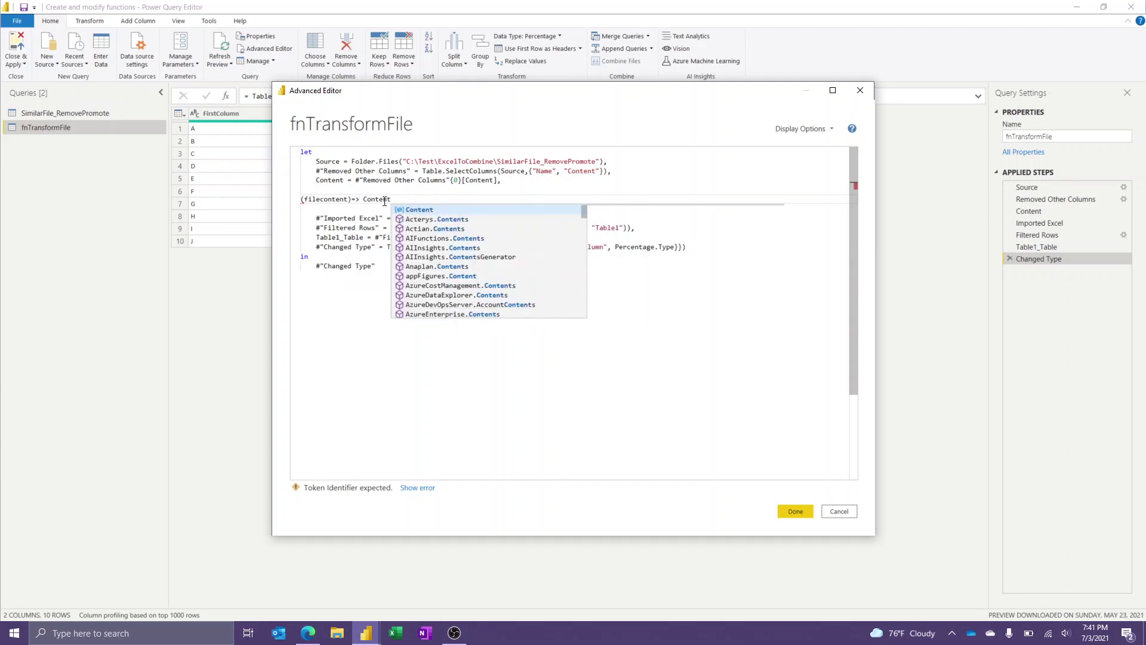
pyautogui.write(' =')
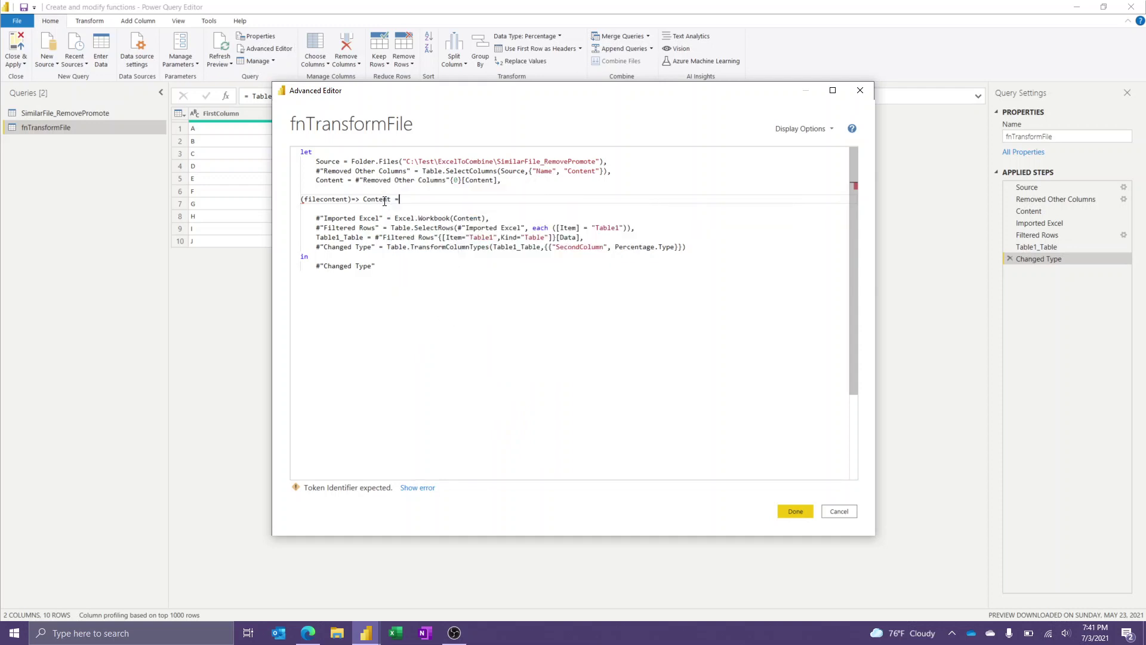
pyautogui.write(' file')
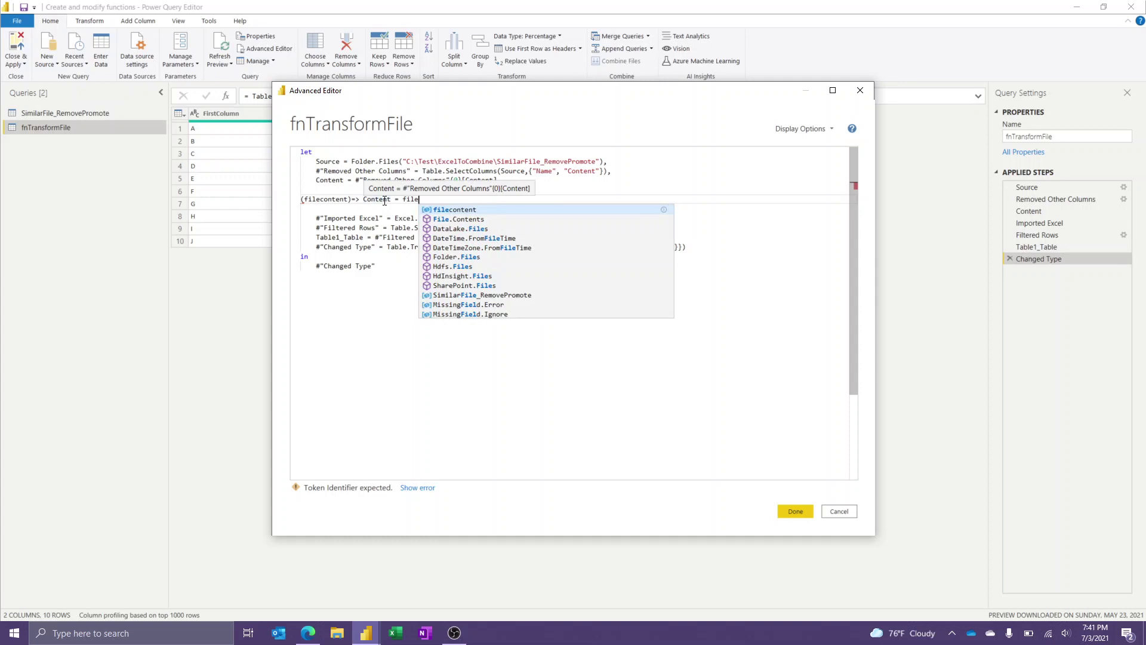
pyautogui.write('content')
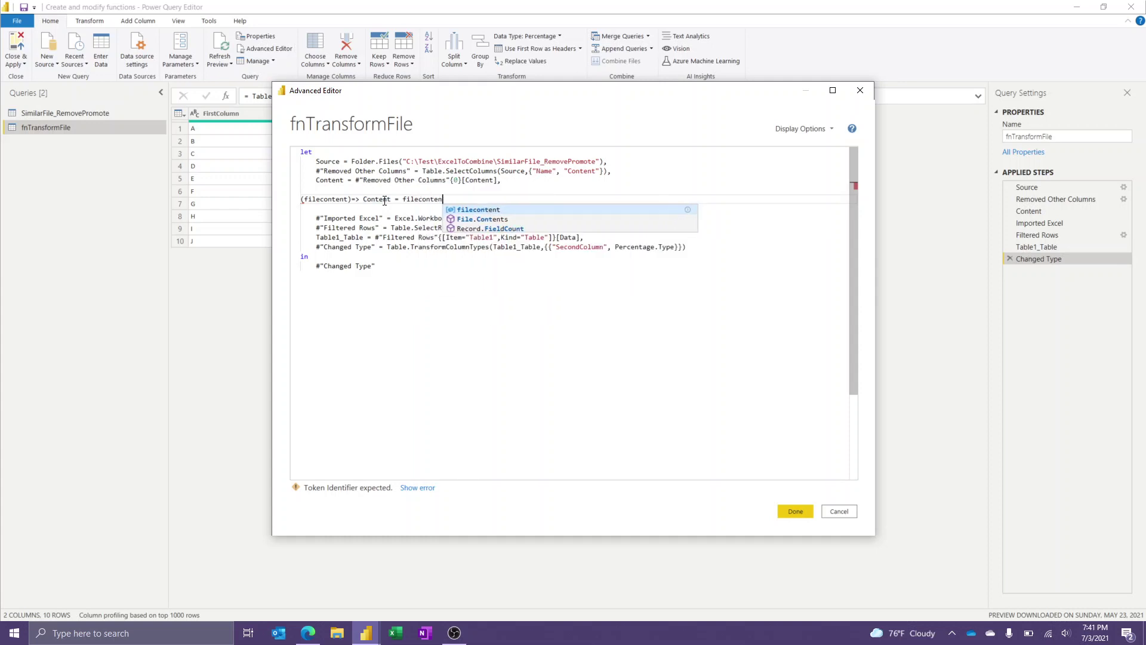
pyautogui.write(',')
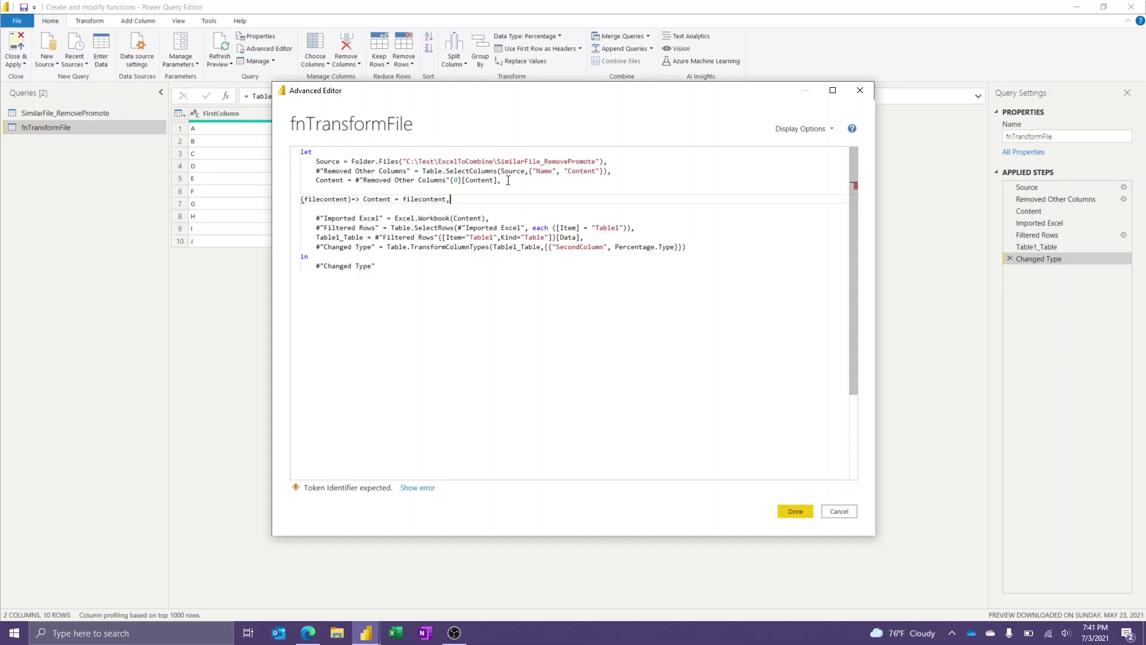
# Comment out the original let-through-Content lines, insert 'let' before Content, and save the code.
pyautogui.moveTo(504, 180); pyautogui.dragTo(289, 154)
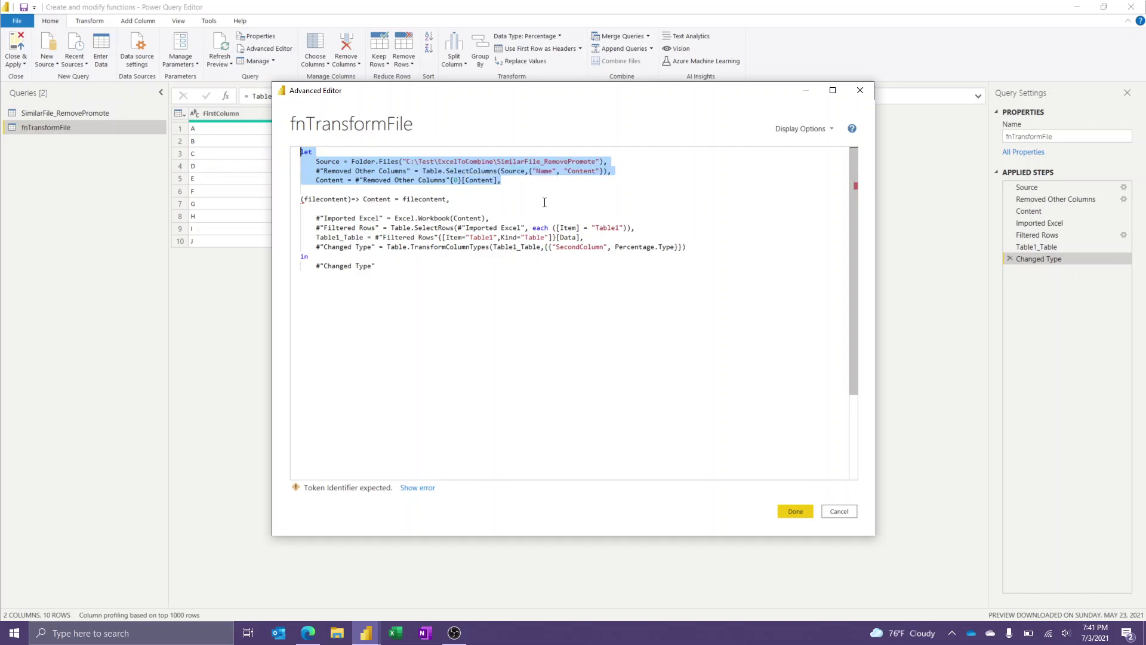
pyautogui.hotkey('ctrl', '/')
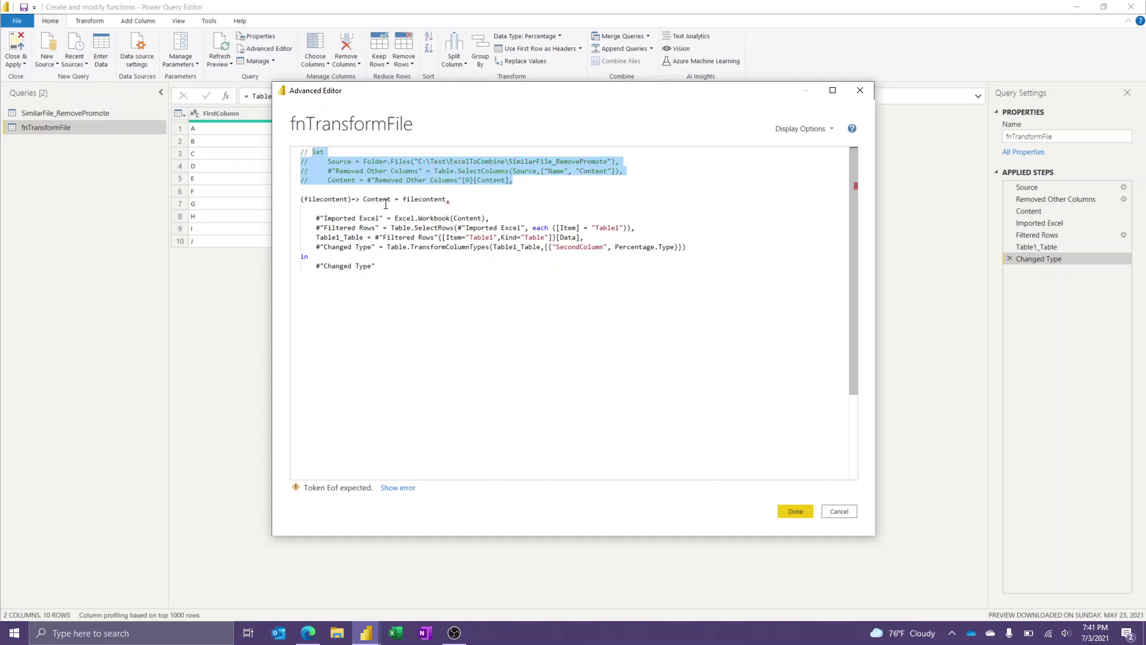
pyautogui.click(364, 199)
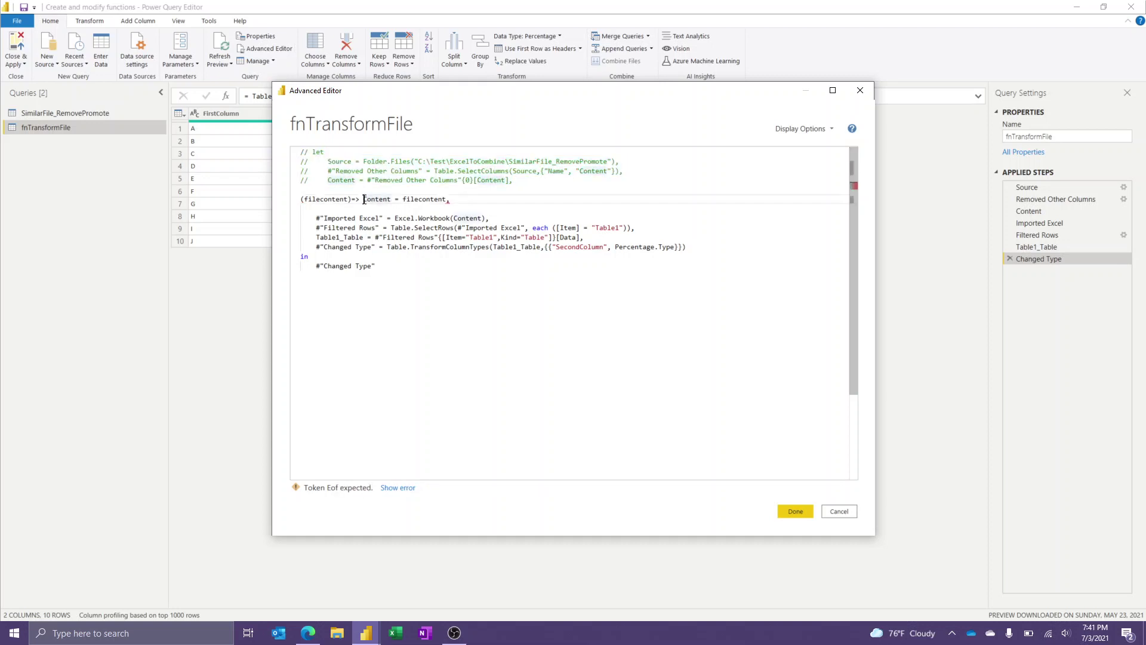
pyautogui.write('let')
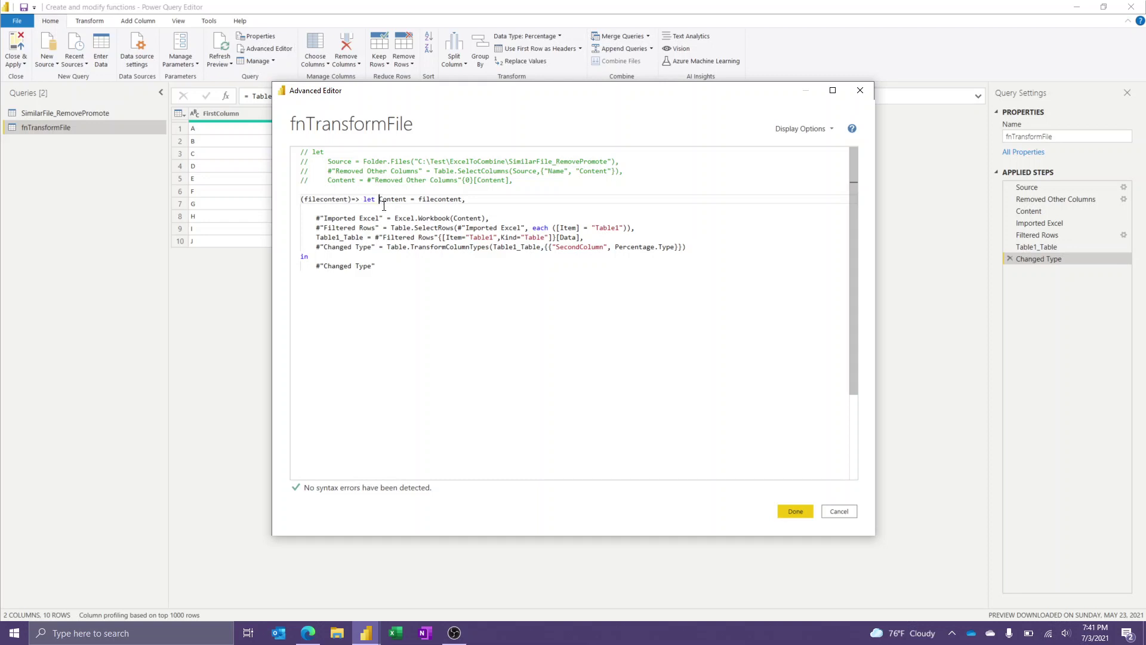
pyautogui.click(802, 513)
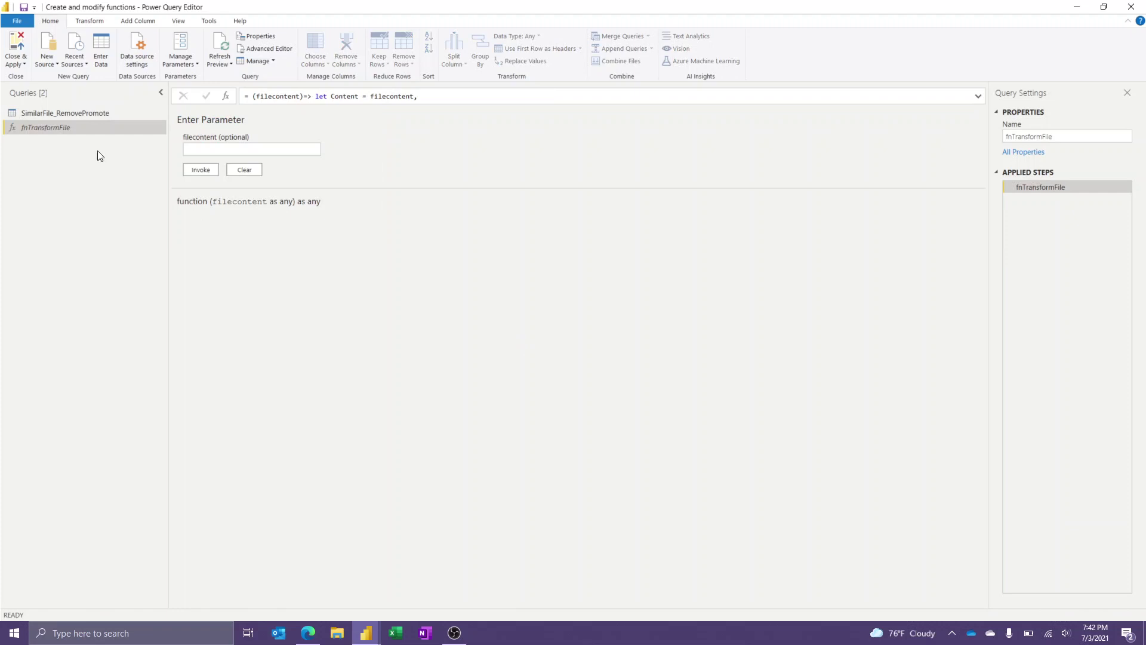
# Invoke fnTransformFile as a new column on SimilarFile_RemovePromote using the Name column.
pyautogui.click(72, 113)
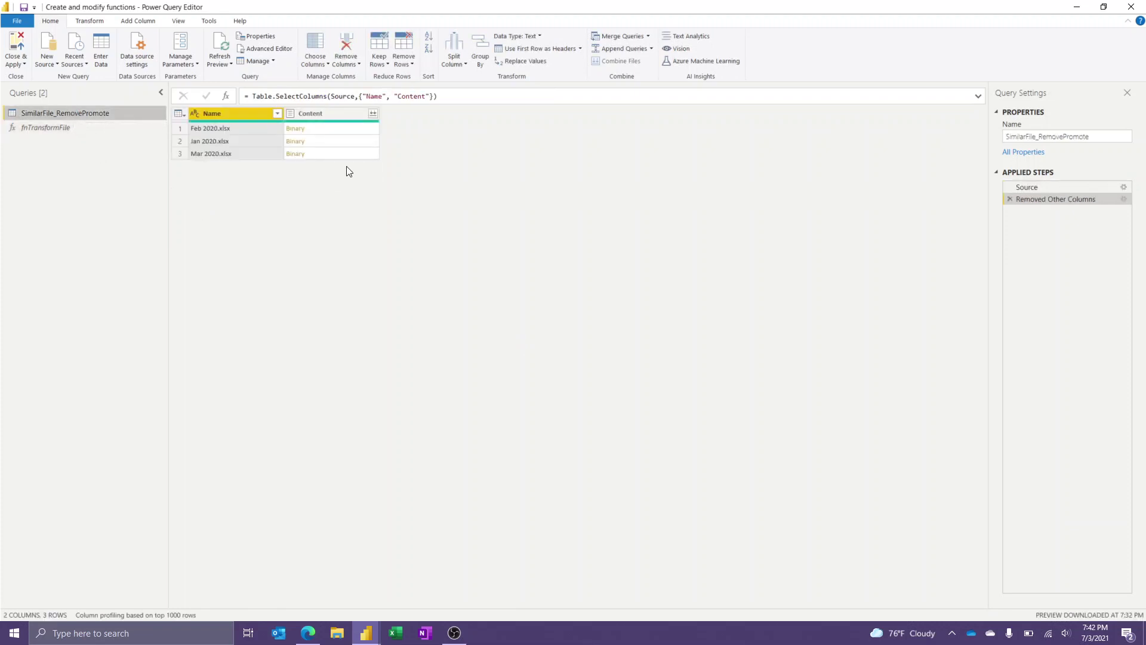
pyautogui.click(143, 22)
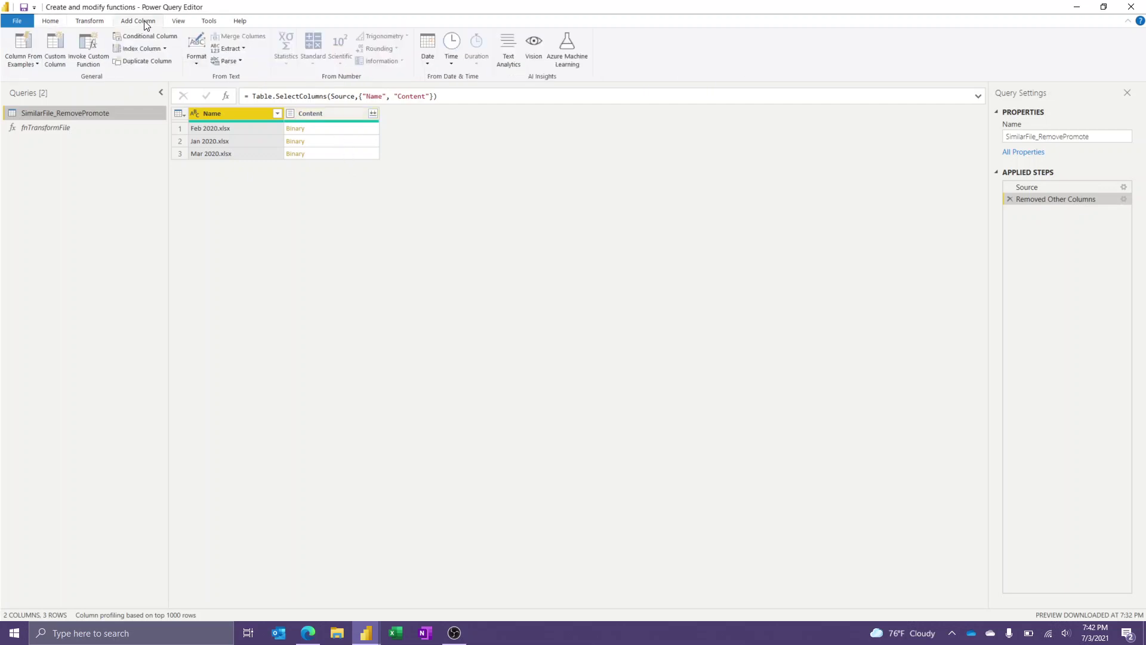
pyautogui.click(84, 45)
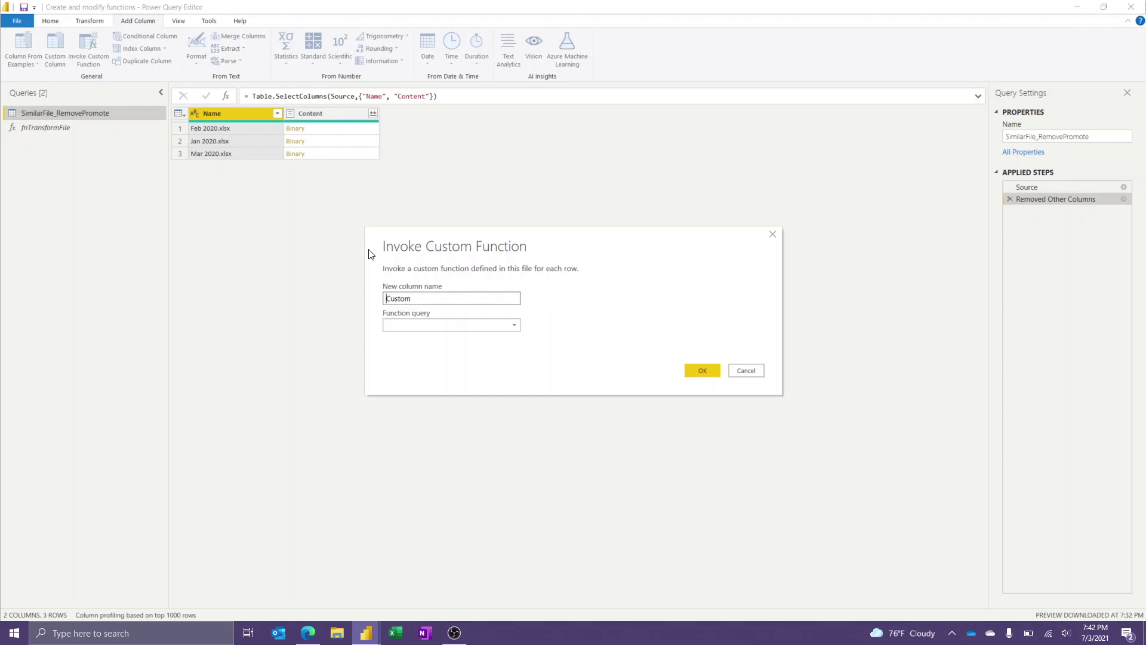
pyautogui.click(434, 325)
pyautogui.click(427, 336)
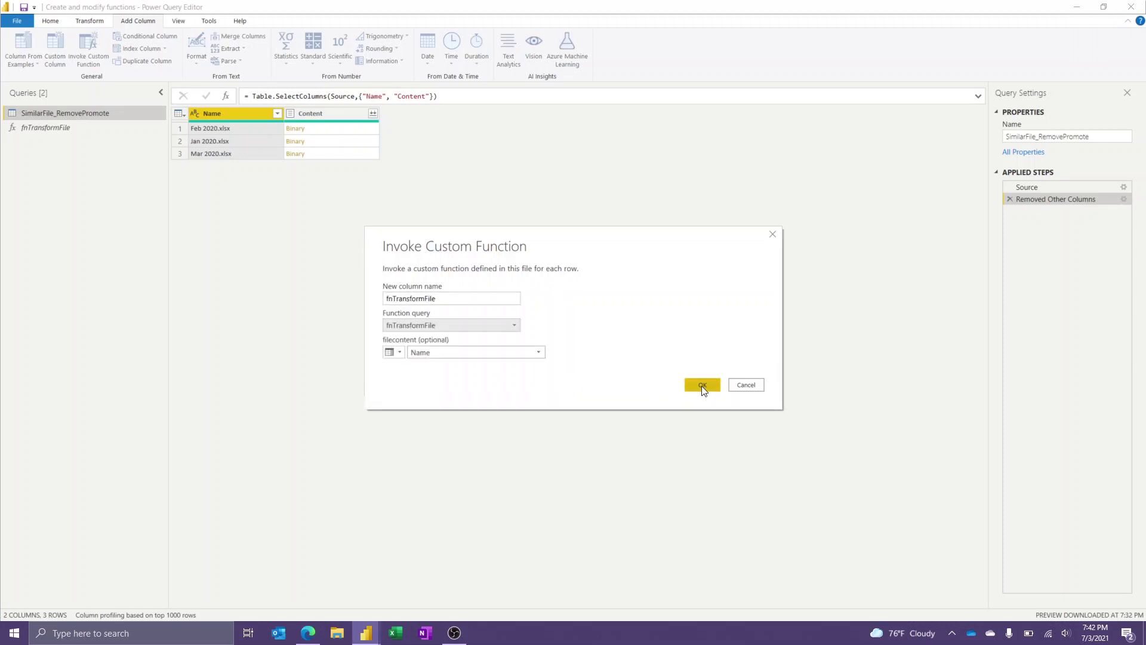
pyautogui.click(703, 385)
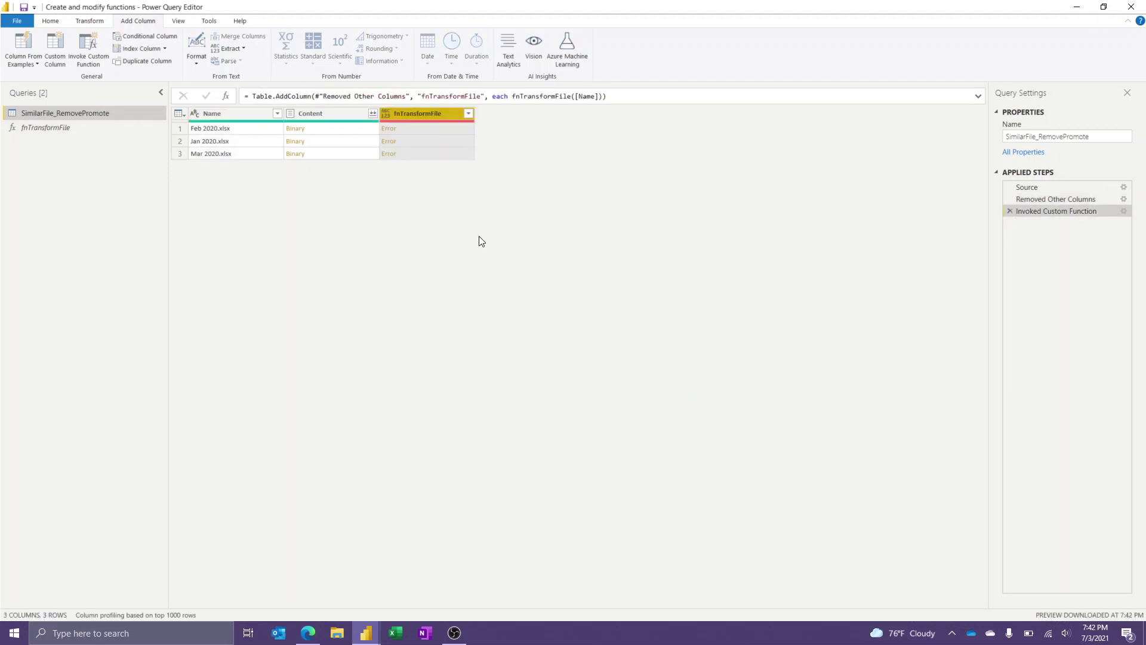
# Inspect the first row's error and review fnTransformFile's code without changing it.
pyautogui.click(428, 128)
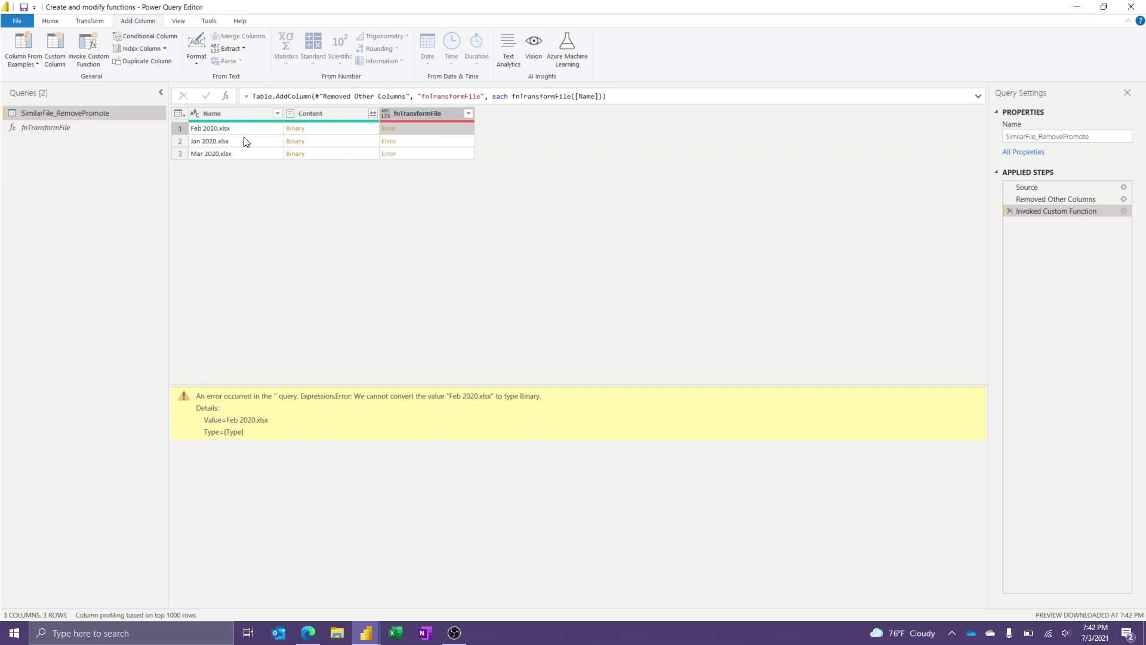
pyautogui.click(58, 127)
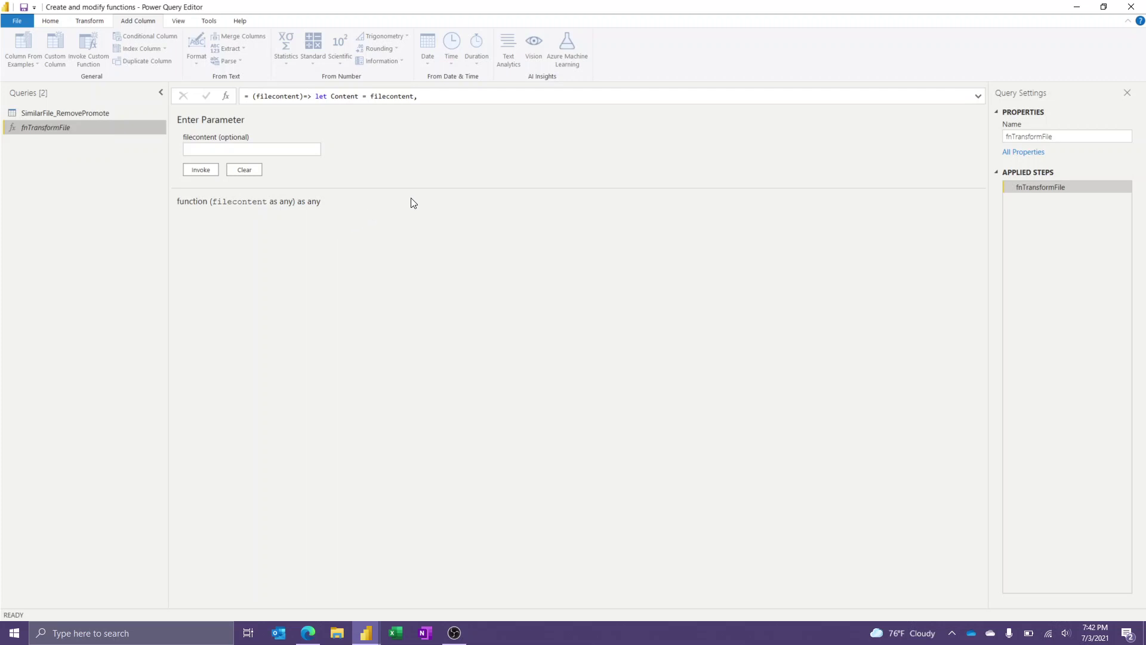
pyautogui.click(51, 21)
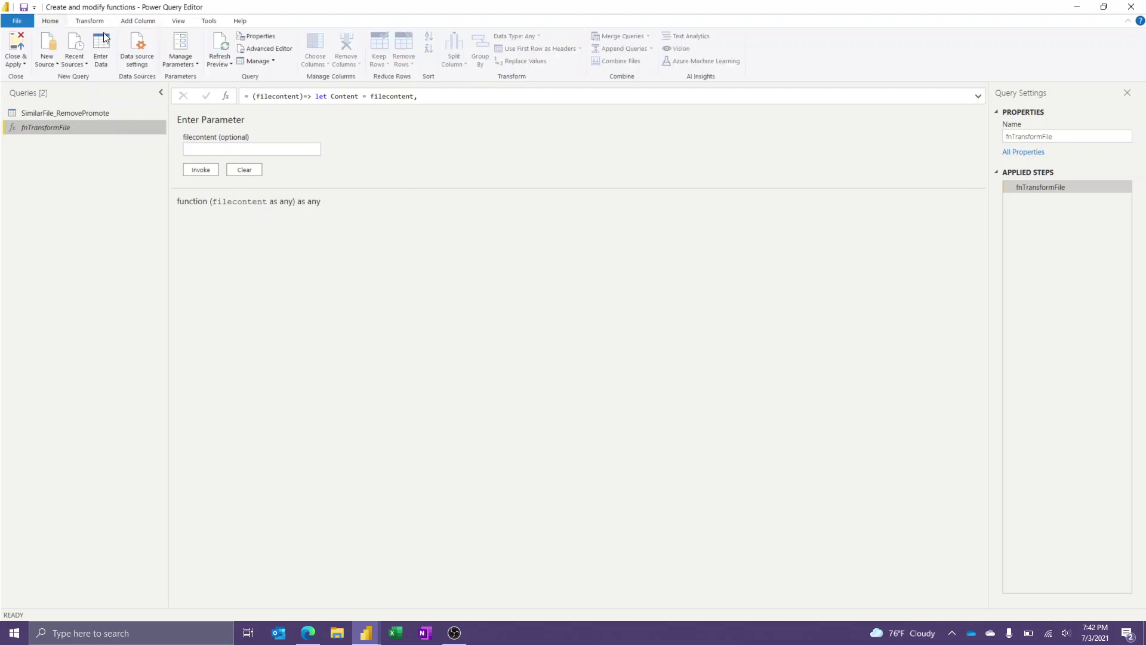
pyautogui.click(264, 49)
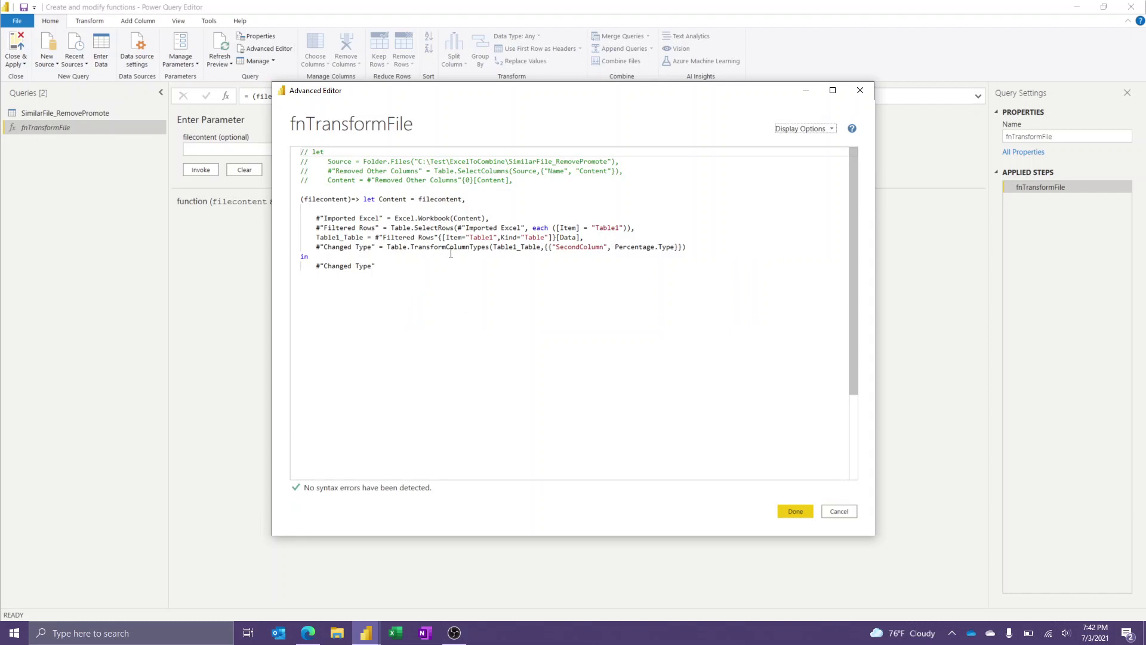
pyautogui.click(837, 511)
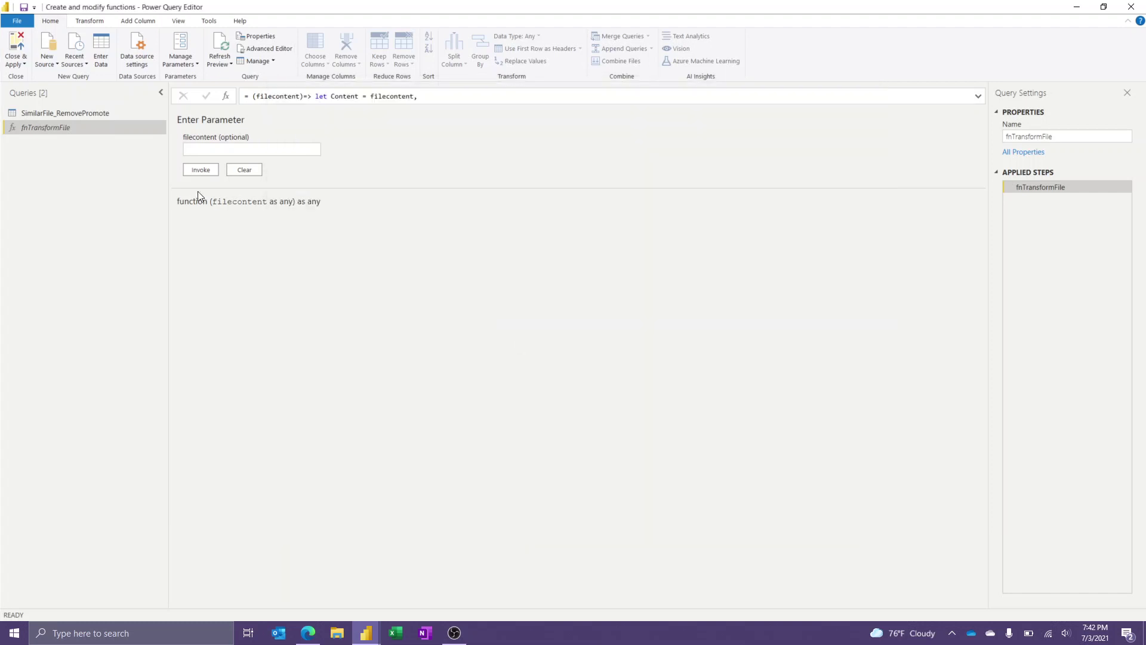
pyautogui.click(69, 112)
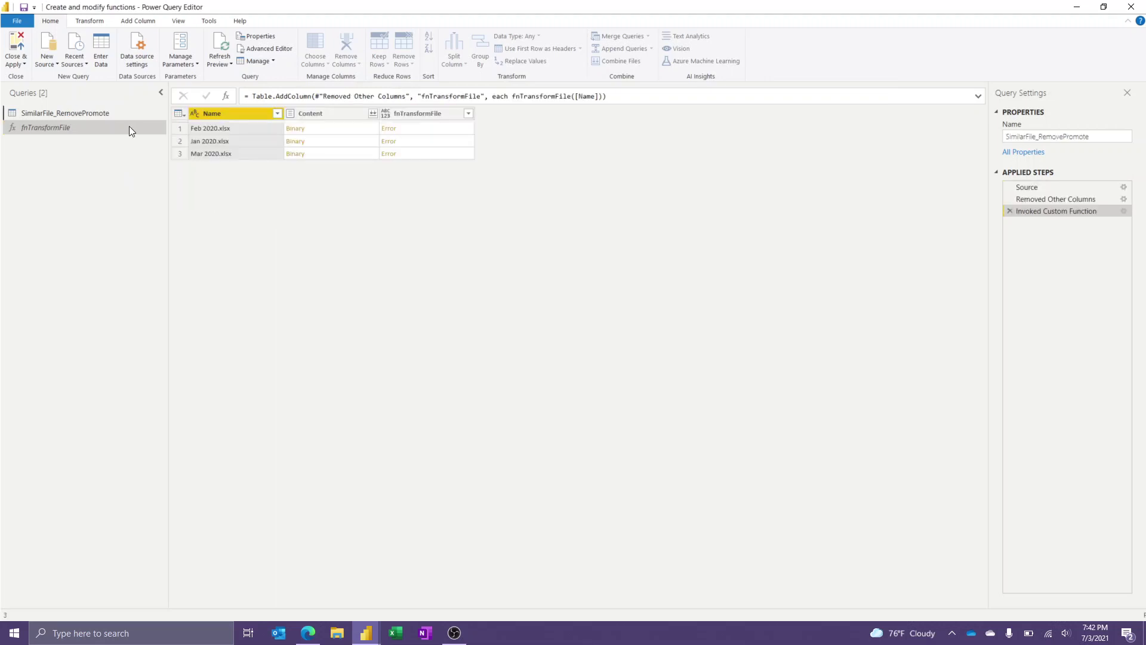
# Replace the Invoked Custom Function step with one passing the Content column as filecontent to fnTransformFile.
pyautogui.click(1010, 212)
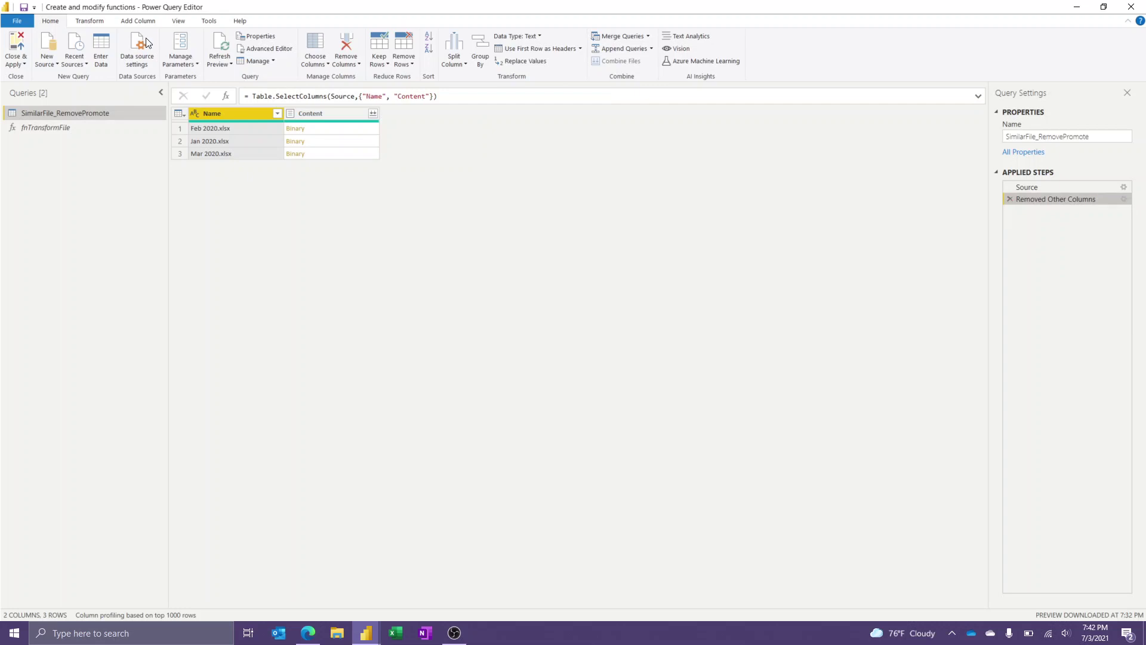
pyautogui.click(138, 21)
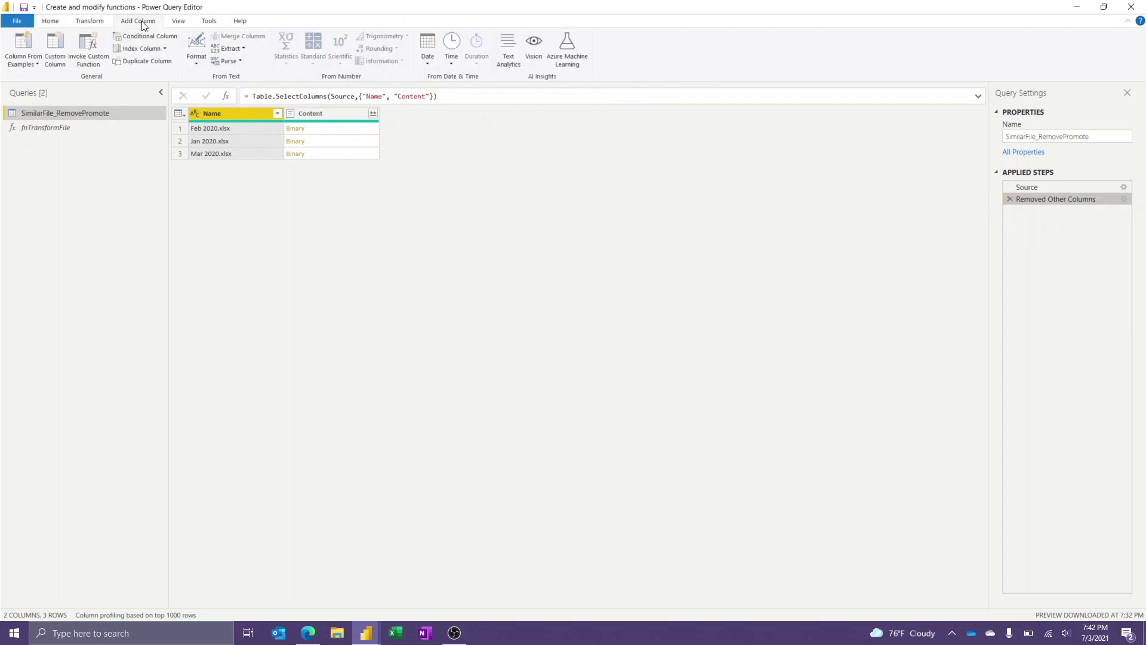
pyautogui.click(100, 69)
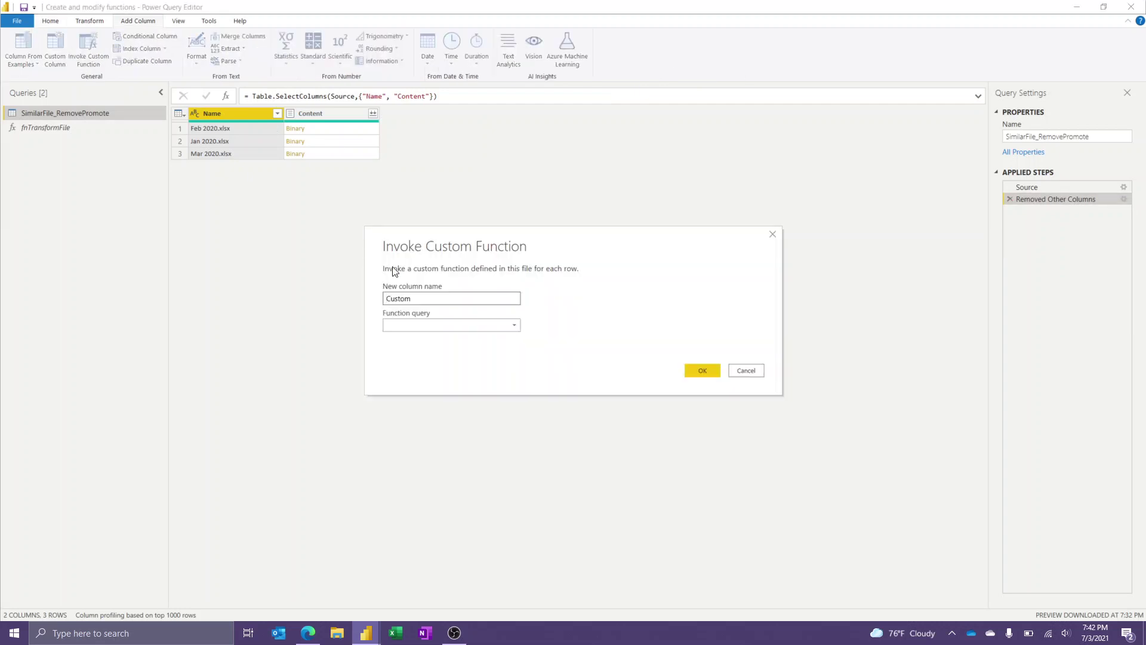
pyautogui.click(422, 325)
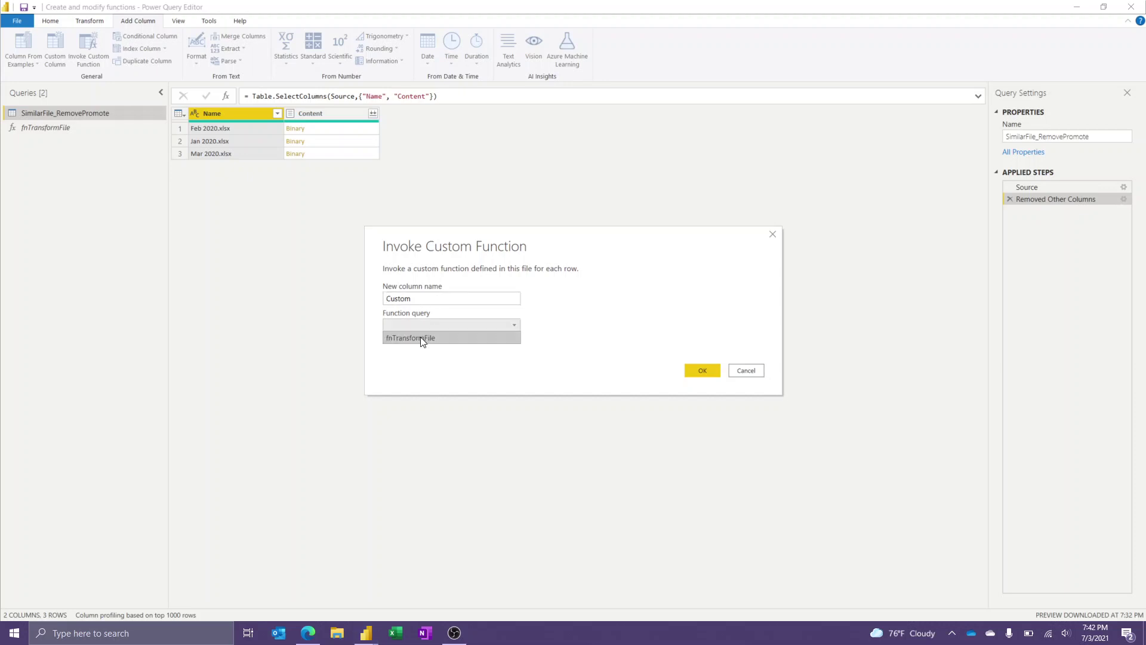
pyautogui.click(421, 338)
pyautogui.click(424, 352)
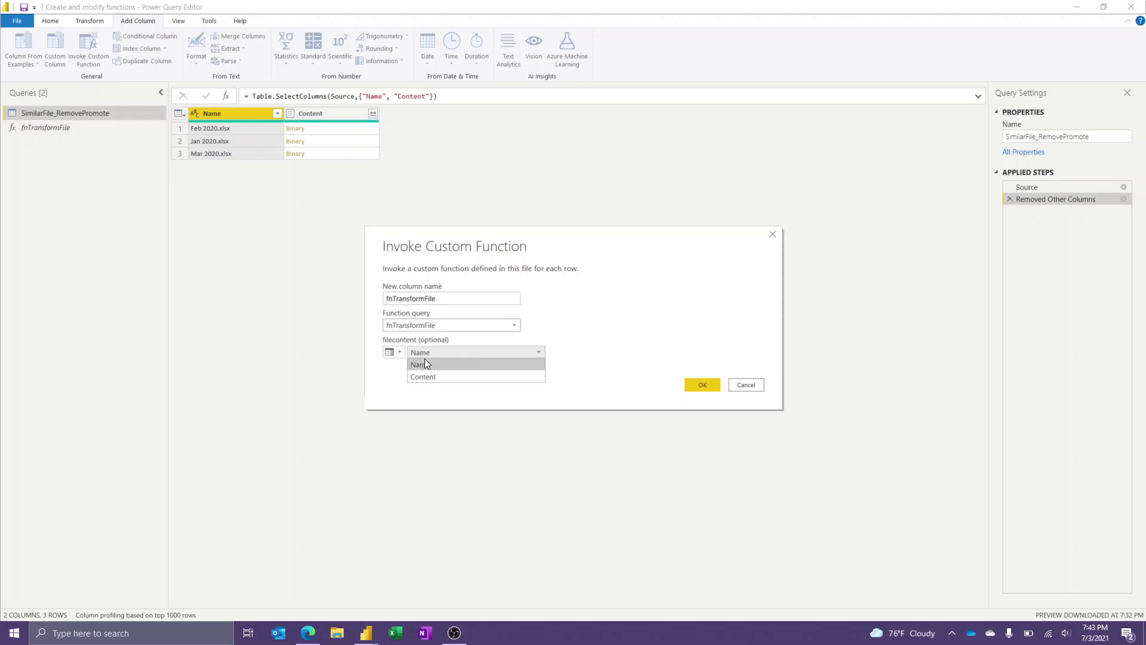
pyautogui.click(425, 378)
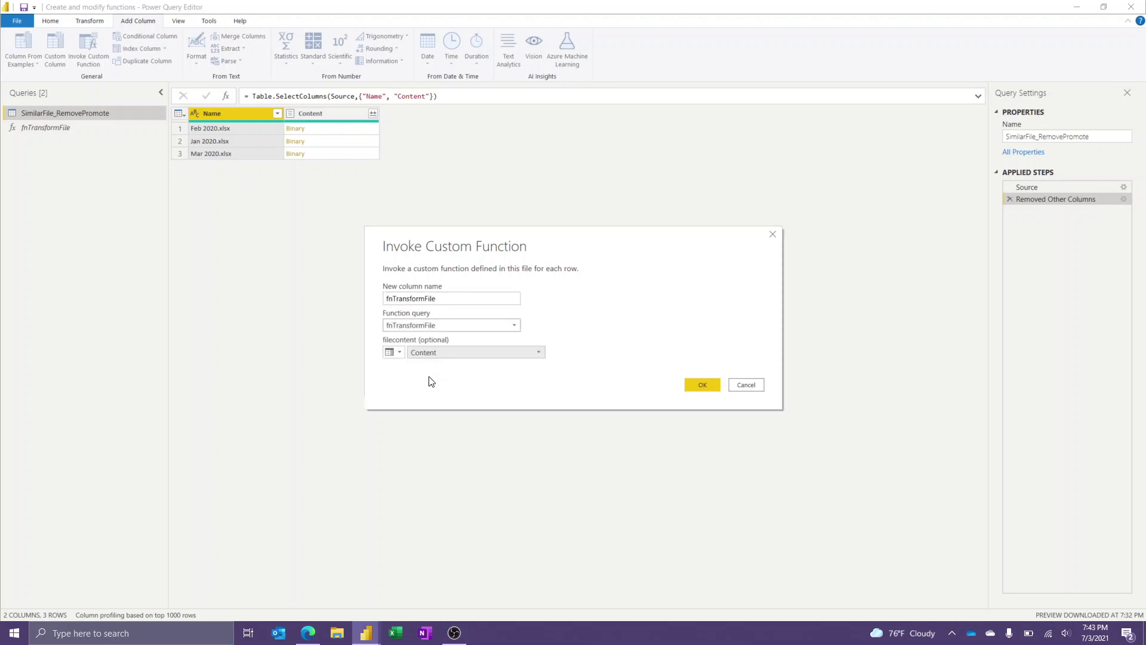
pyautogui.click(704, 388)
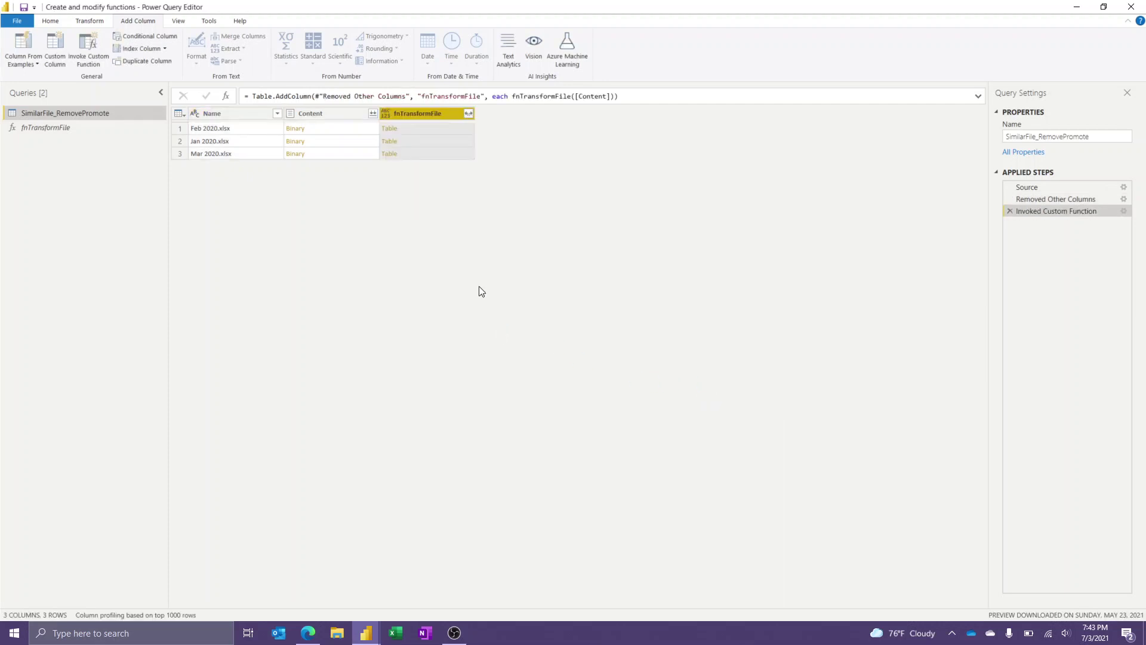
# Preview the table returned for Feb 2020.xlsx and select the Content column.
pyautogui.click(445, 128)
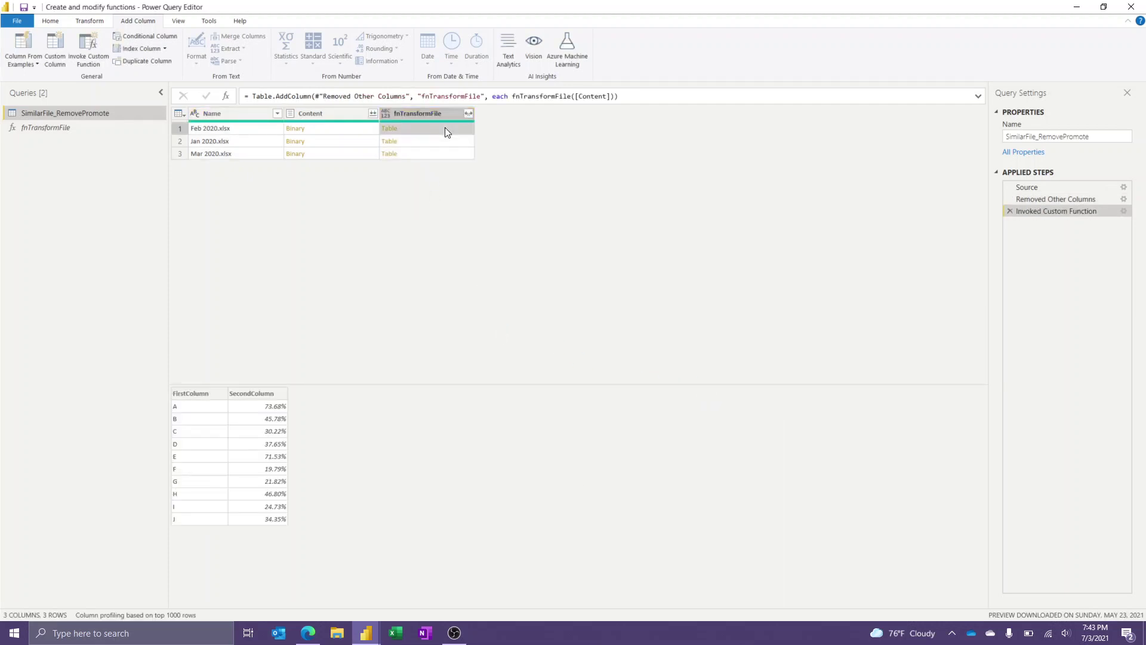
pyautogui.click(327, 115)
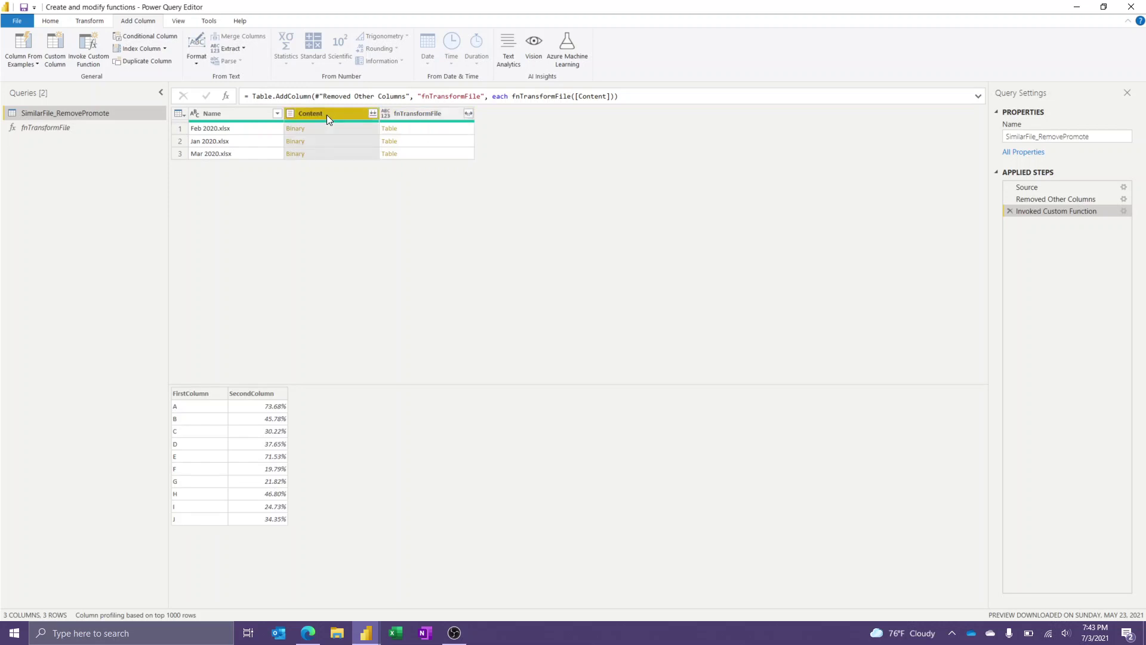
pyautogui.rightClick(327, 115)
# Remove the Content column and expand fnTransformFile into FirstColumn and SecondColumn, then select the function.
pyautogui.click(361, 138)
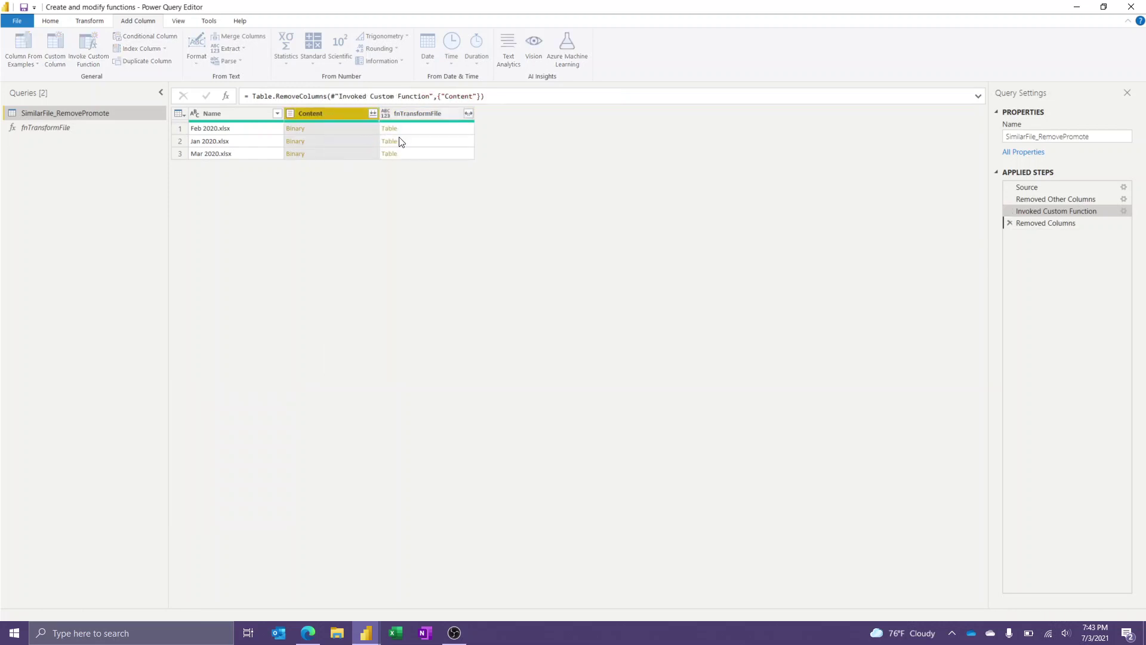
pyautogui.click(373, 113)
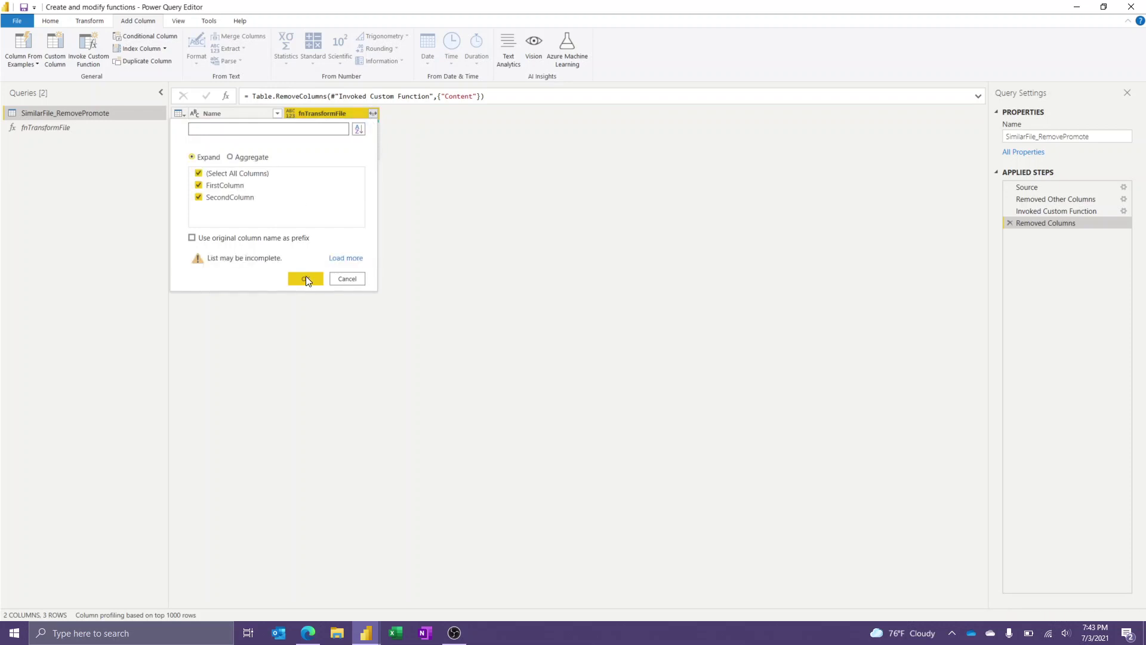
pyautogui.click(306, 276)
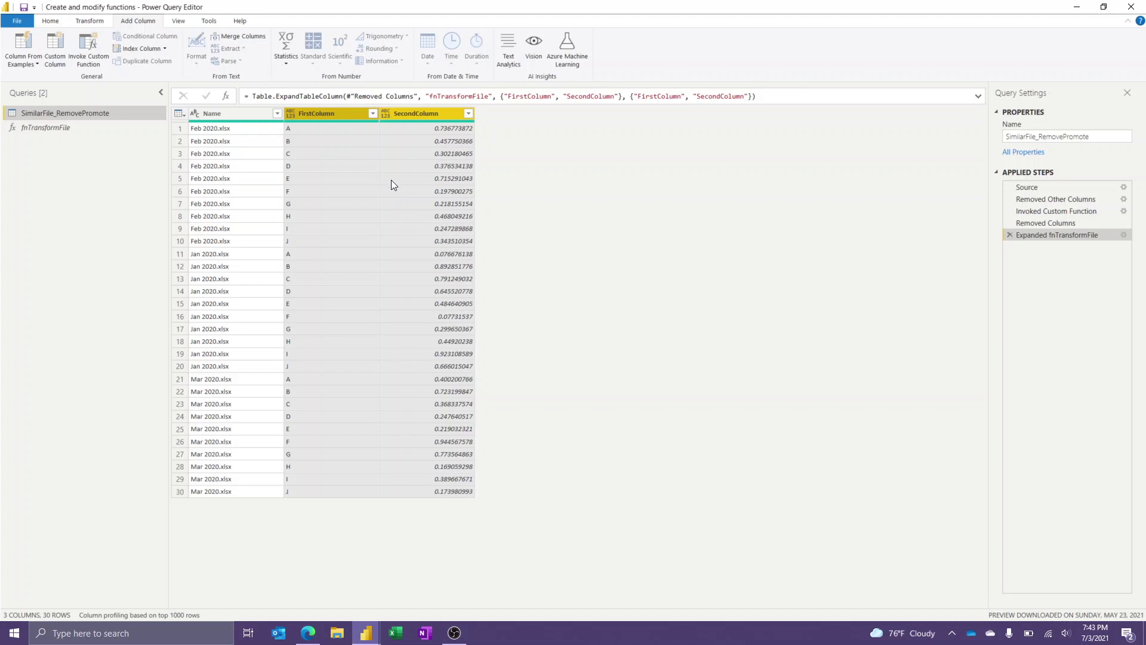
pyautogui.click(62, 129)
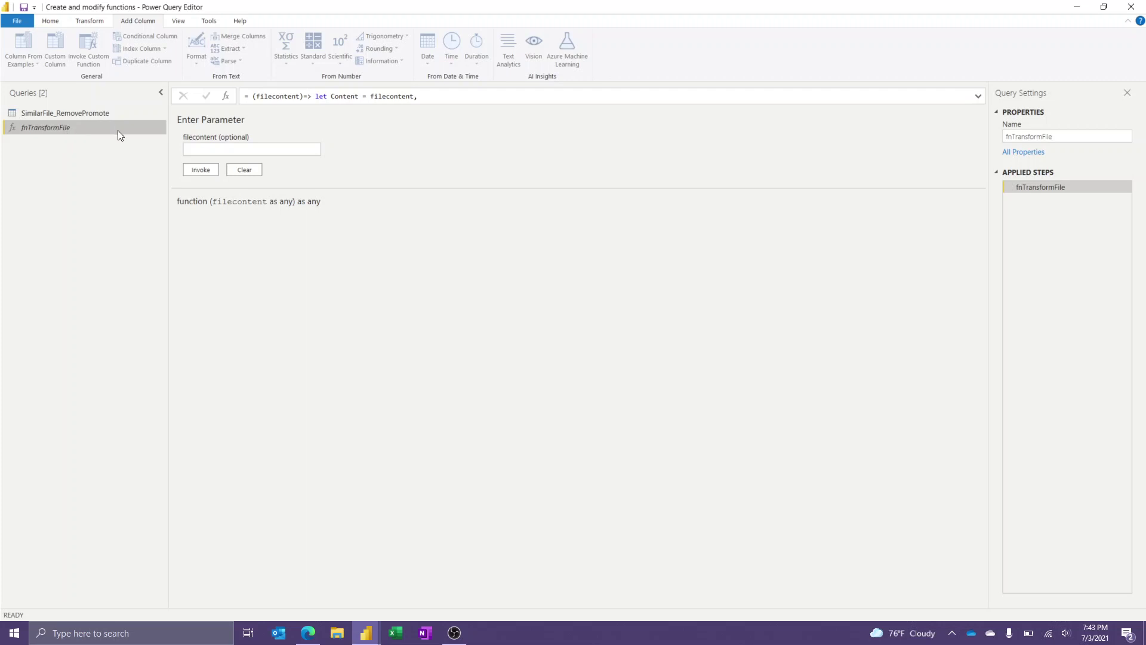
# In the Advanced Editor, comment out the (filecontent)=> line and uncomment the original let/Source lines.
pyautogui.click(53, 21)
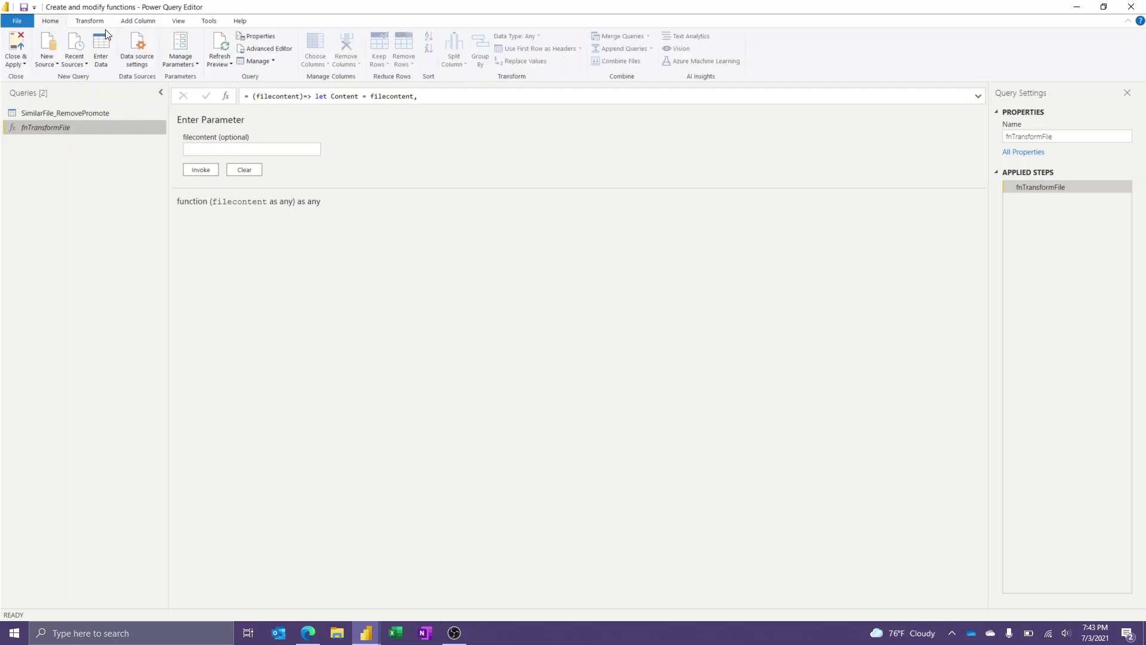
pyautogui.click(258, 48)
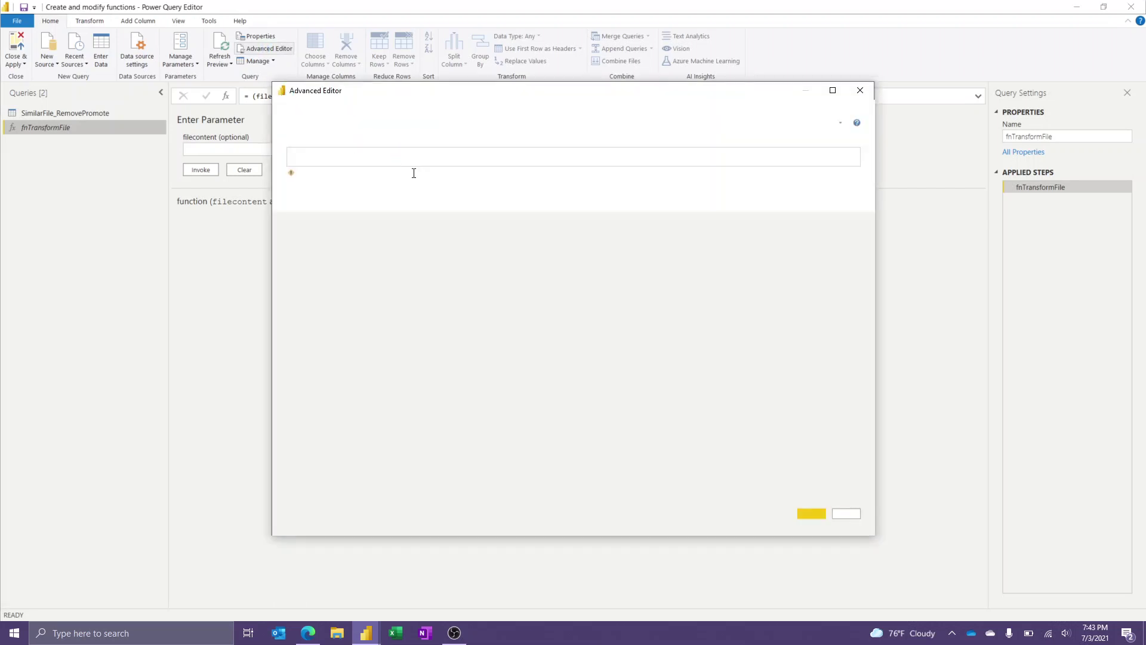
pyautogui.moveTo(475, 202); pyautogui.dragTo(294, 207)
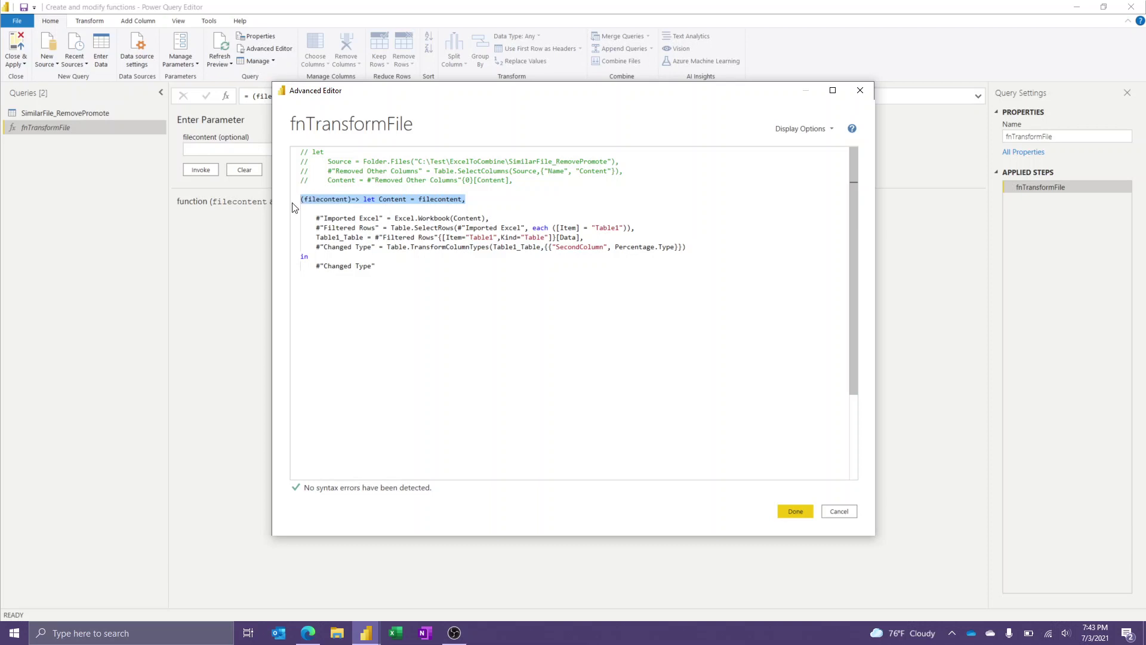
pyautogui.hotkey('ctrl', '/')
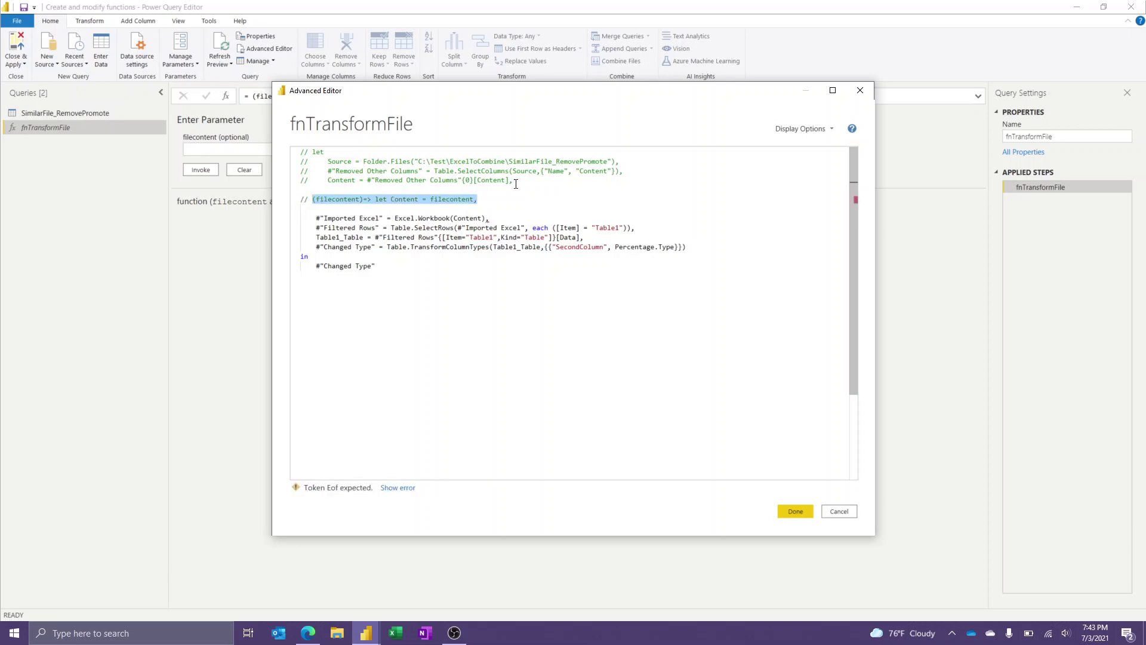
pyautogui.moveTo(516, 183); pyautogui.dragTo(283, 153)
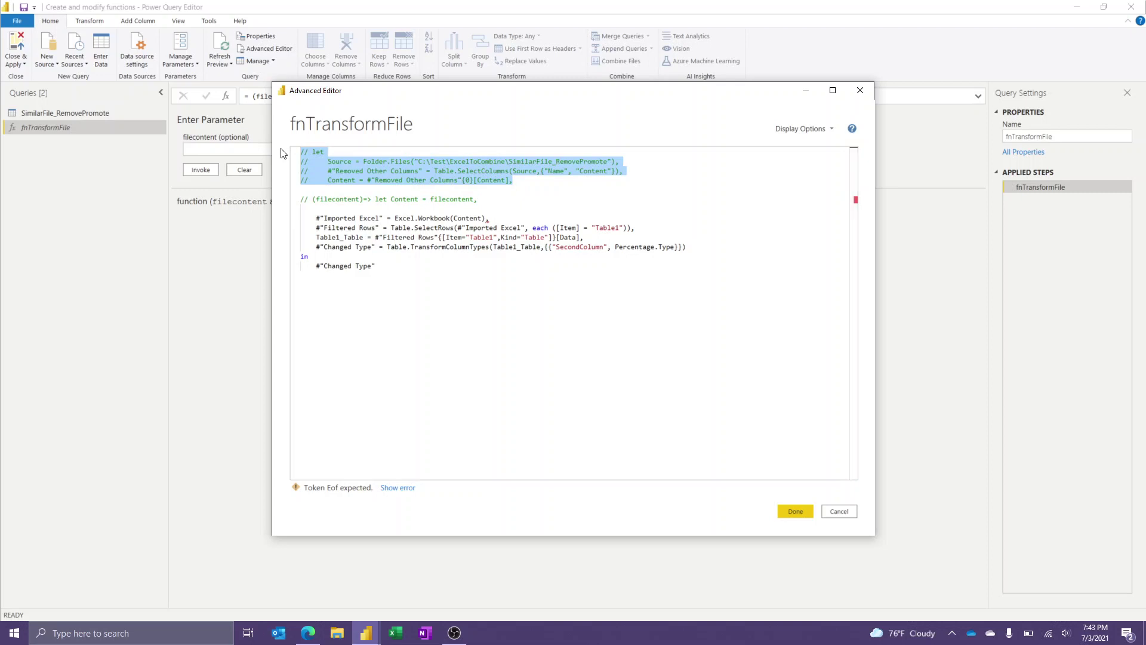
pyautogui.hotkey('ctrl', '/')
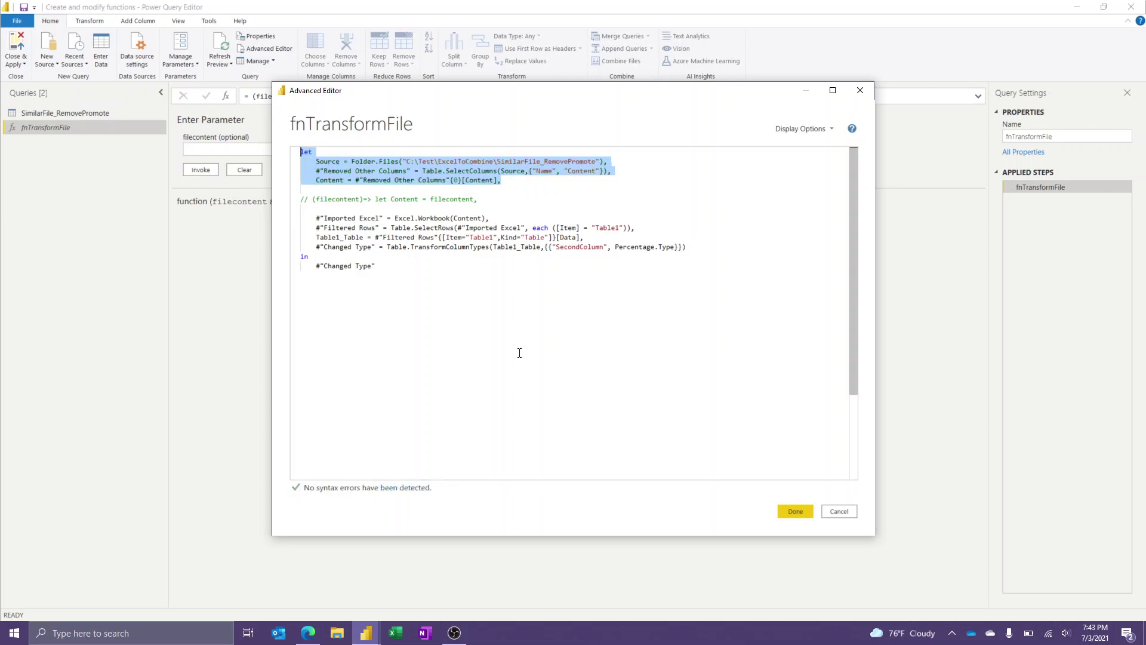
pyautogui.click(790, 510)
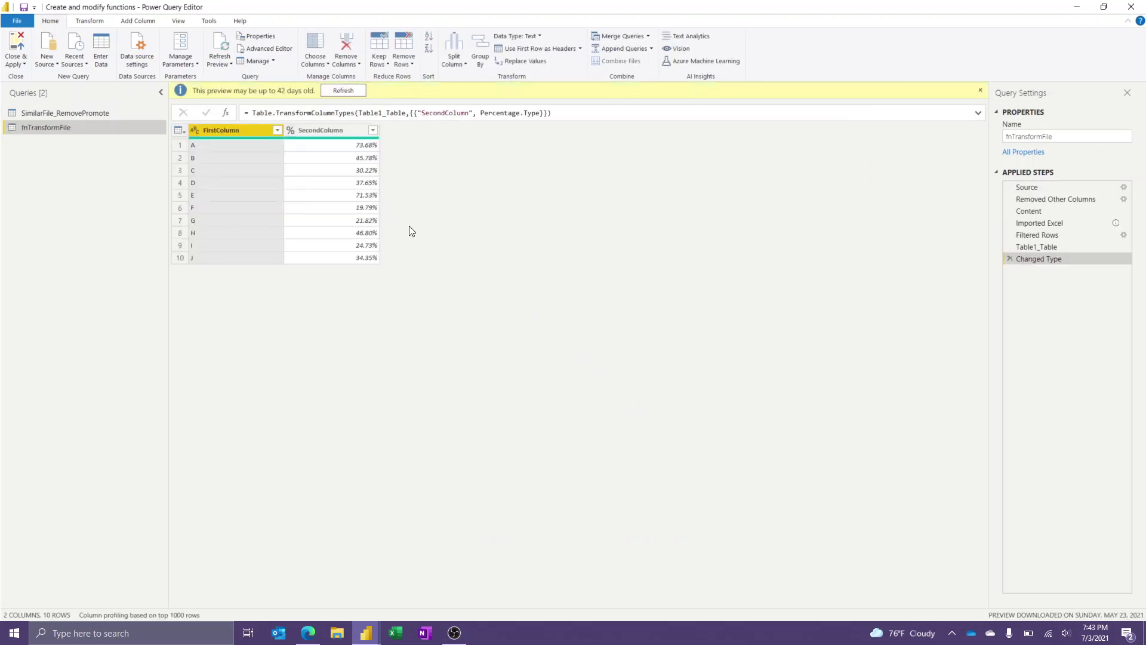
# Round the SecondColumn values to 3 decimal places.
pyautogui.click(342, 131)
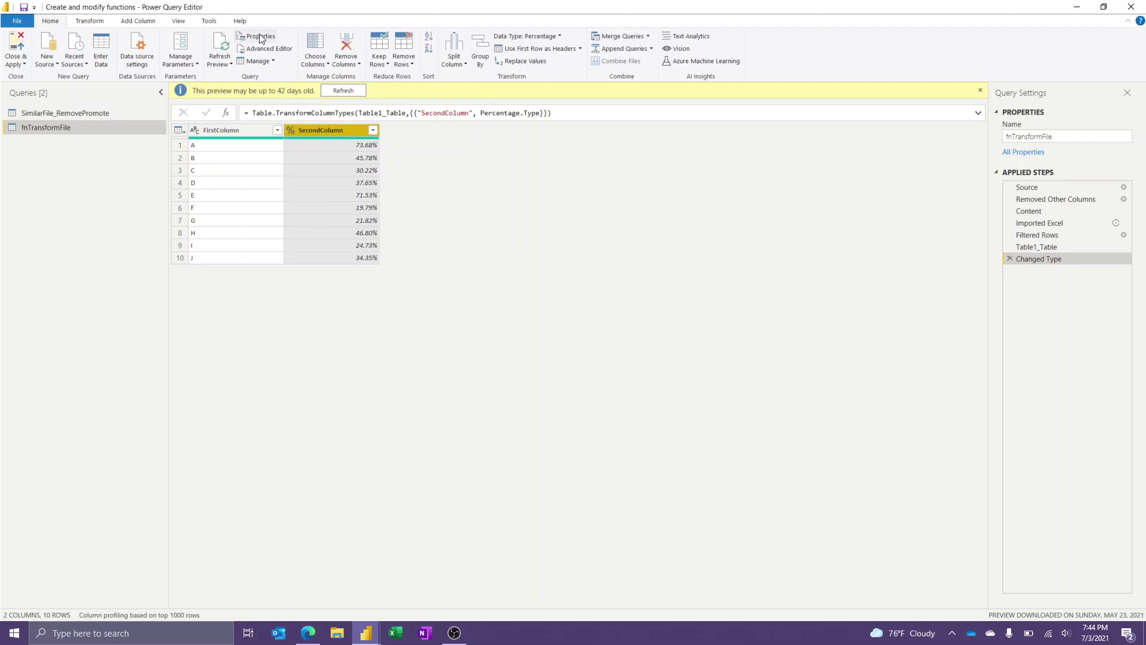
pyautogui.click(94, 22)
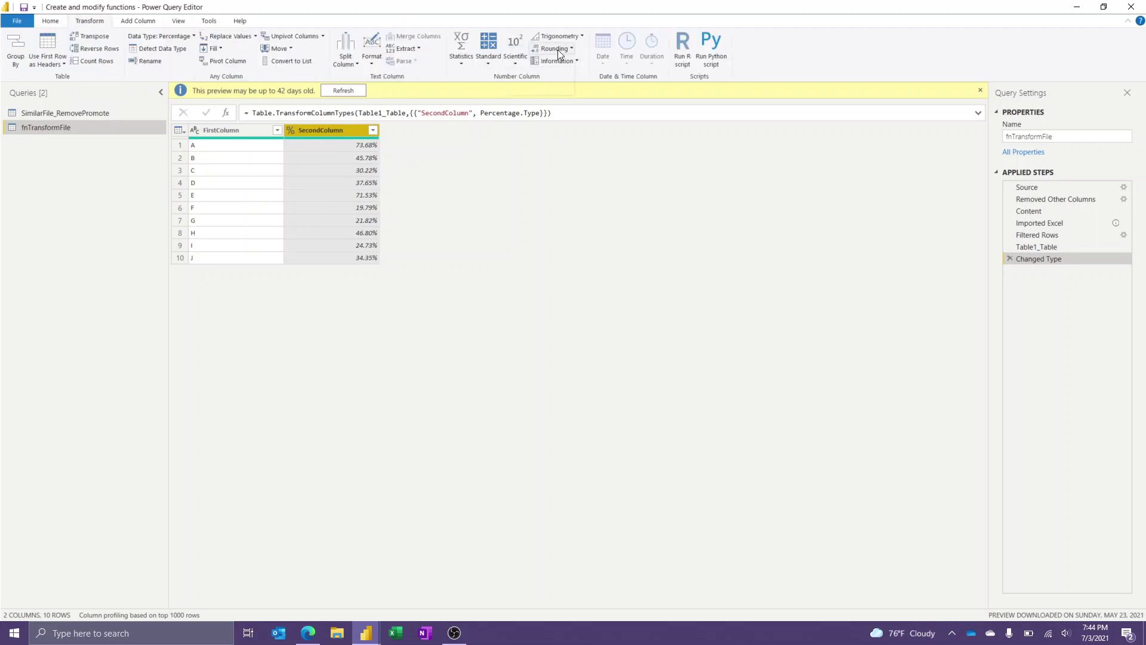
pyautogui.click(542, 86)
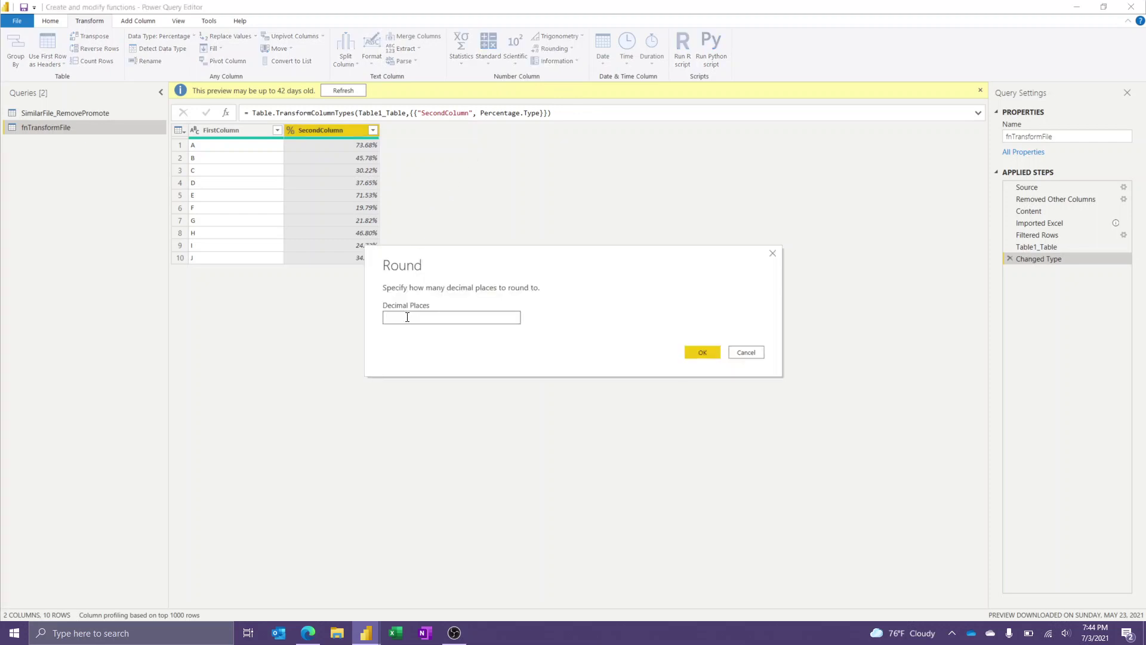
pyautogui.write('3')
pyautogui.click(698, 354)
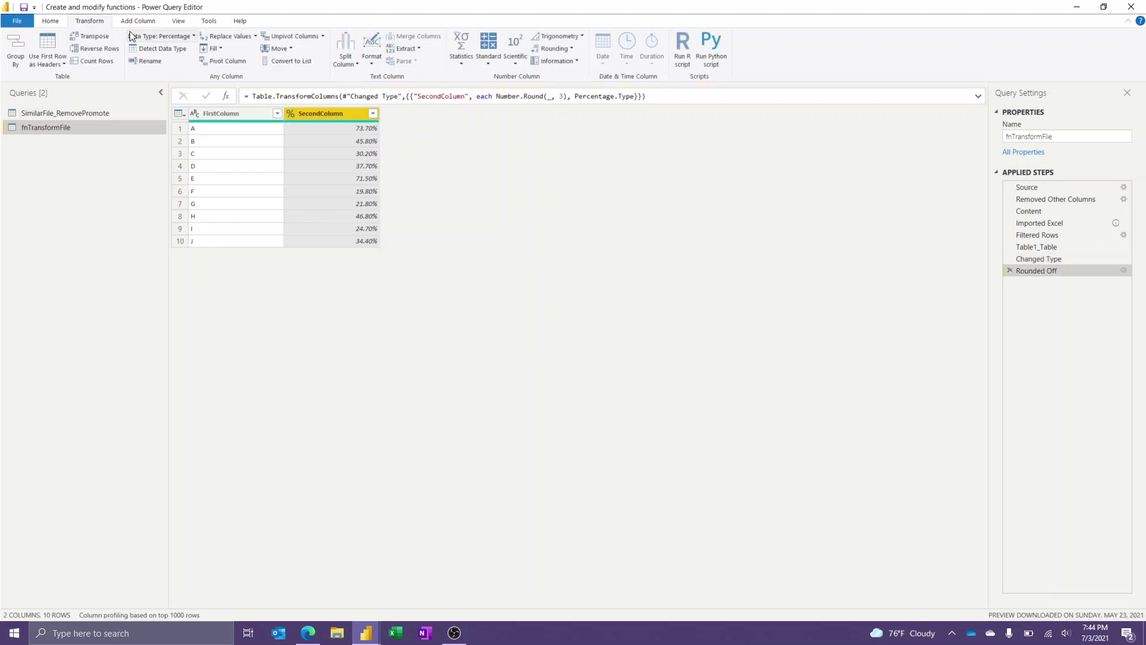
pyautogui.click(52, 21)
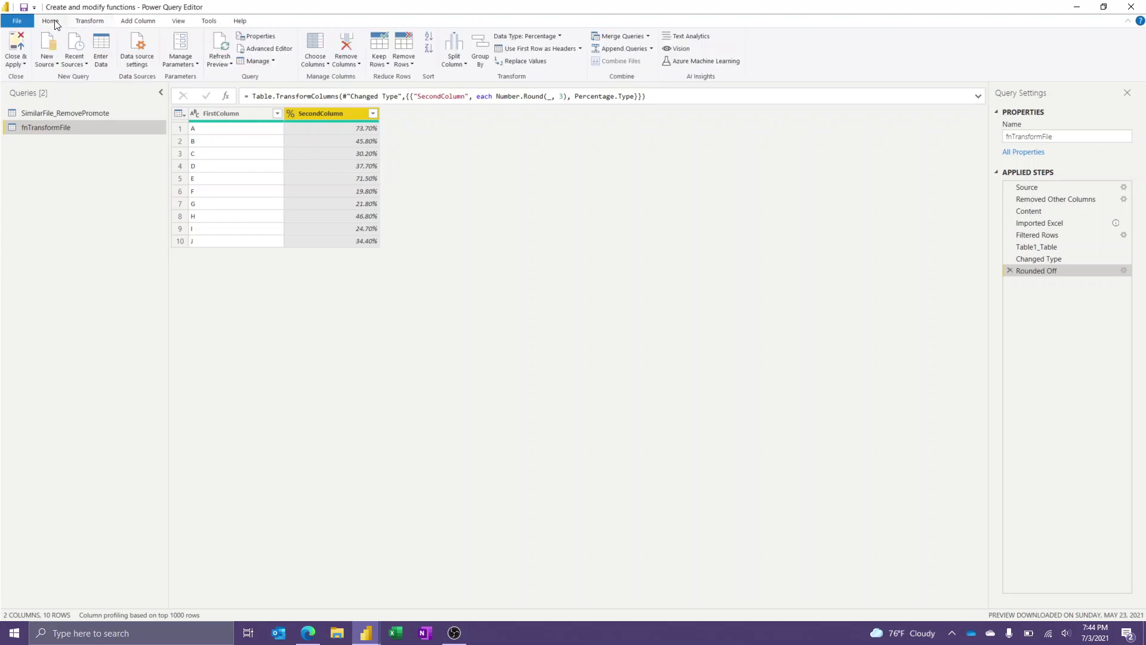
# In fnTransformFile's Advanced Editor, comment out the four let/Source lines and uncomment the (filecontent)=> header.
pyautogui.click(250, 51)
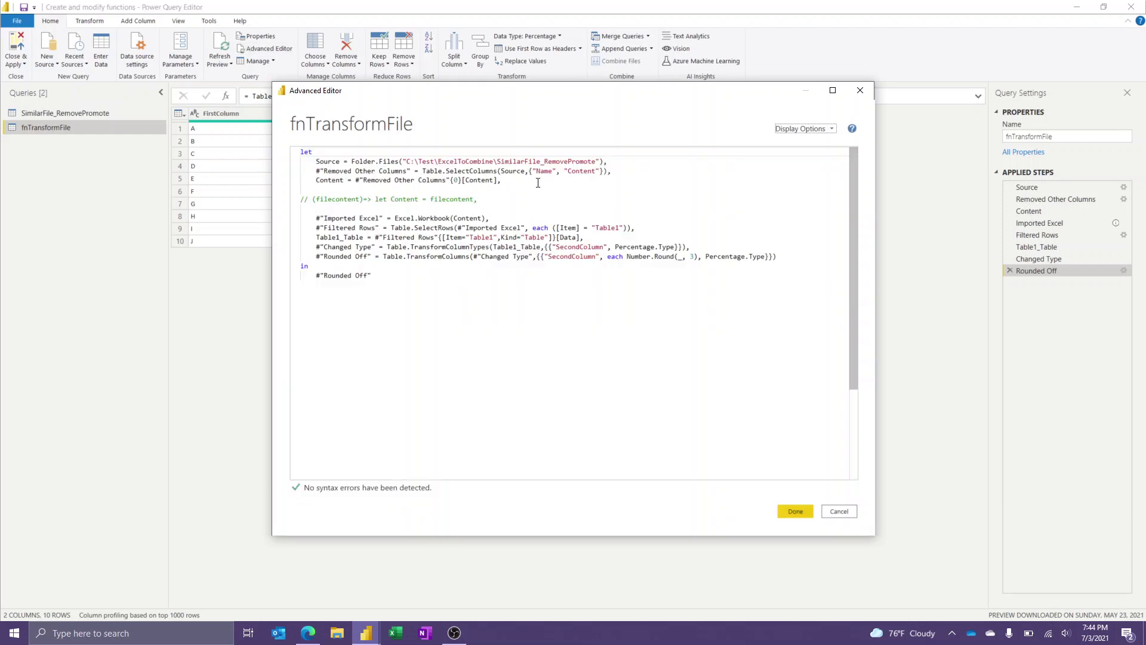
pyautogui.moveTo(501, 181); pyautogui.dragTo(292, 156)
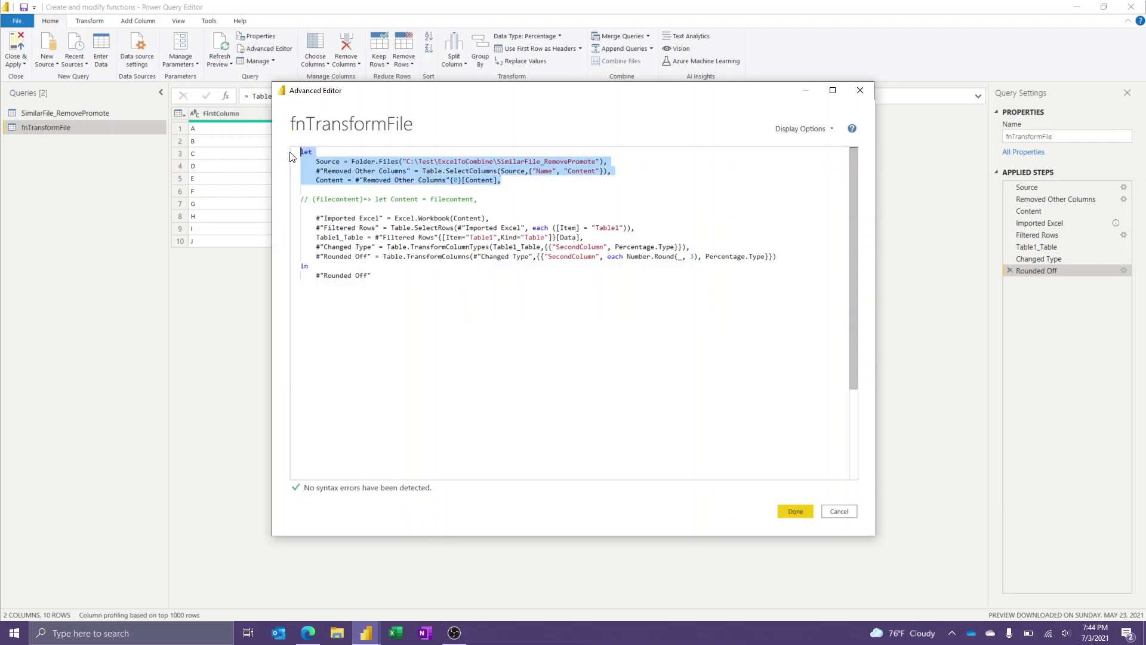
pyautogui.hotkey('ctrl', '/')
pyautogui.moveTo(496, 203); pyautogui.dragTo(302, 200)
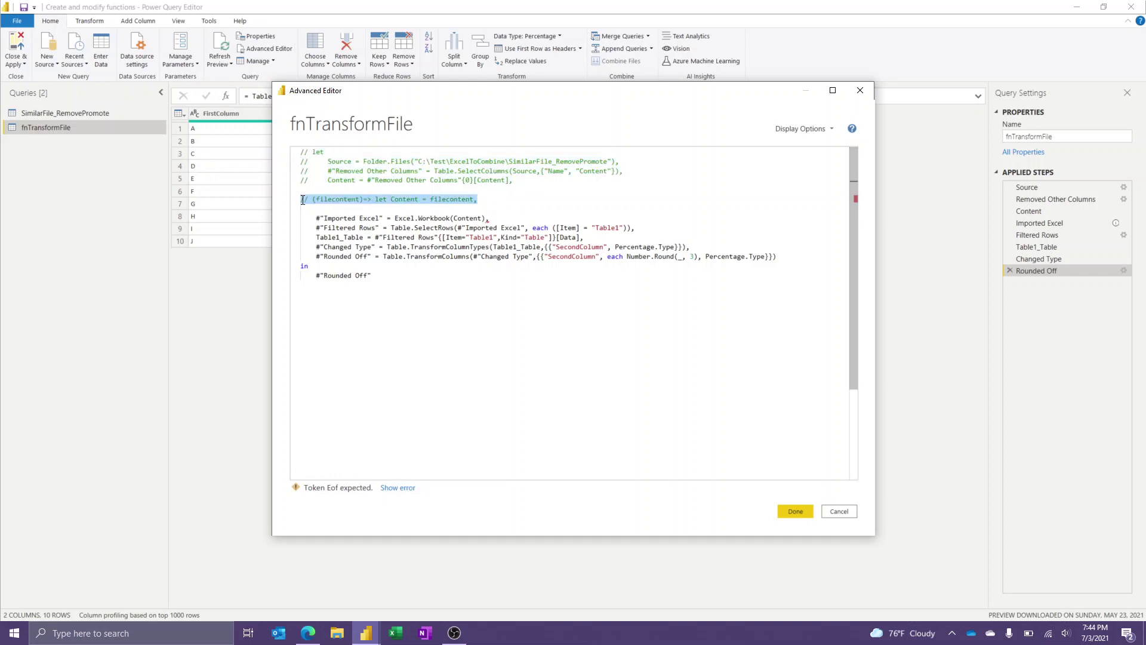
pyautogui.hotkey('ctrl', '/')
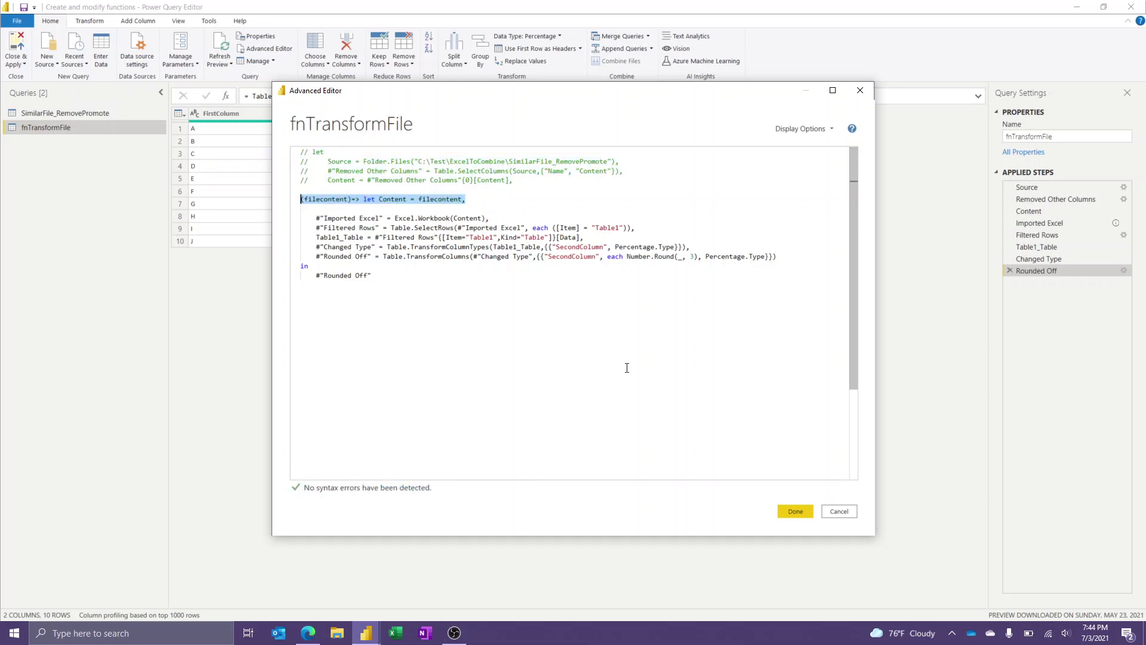
pyautogui.click(781, 508)
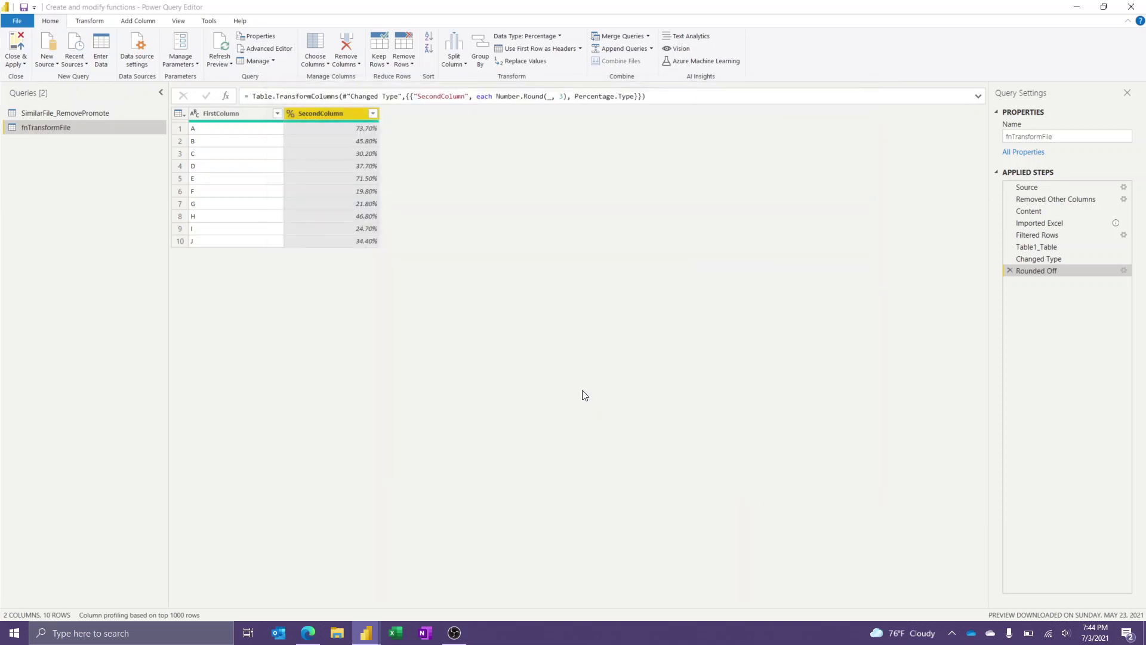
# Switch to the SimilarFile_RemovePromote query to see SecondColumn rounded to three decimals.
pyautogui.click(80, 113)
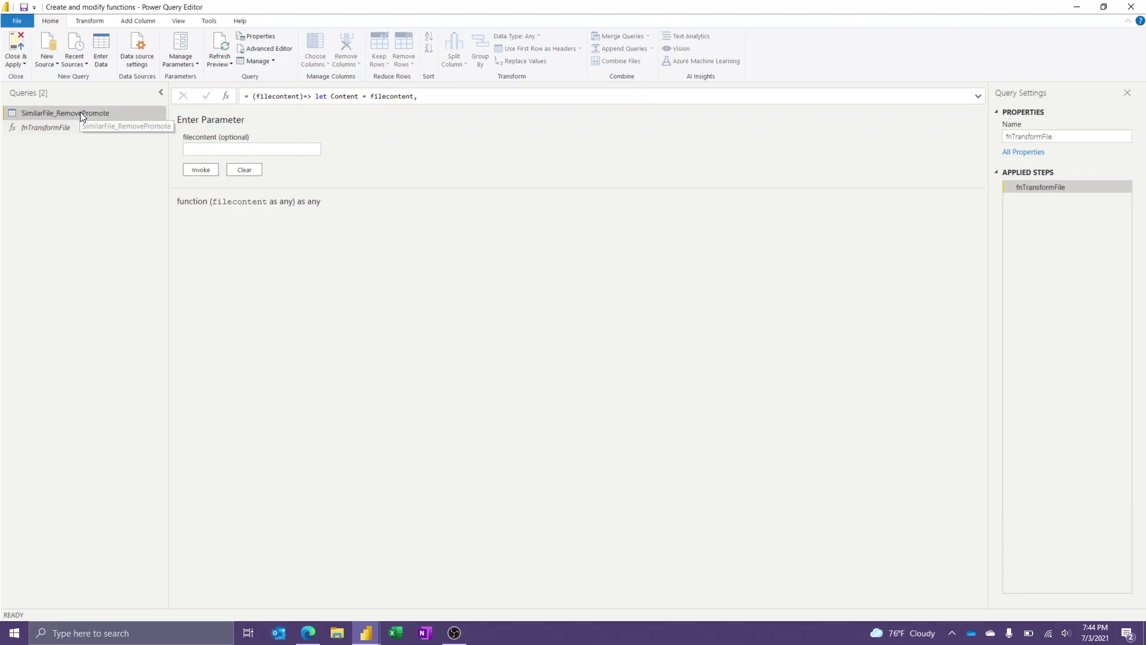